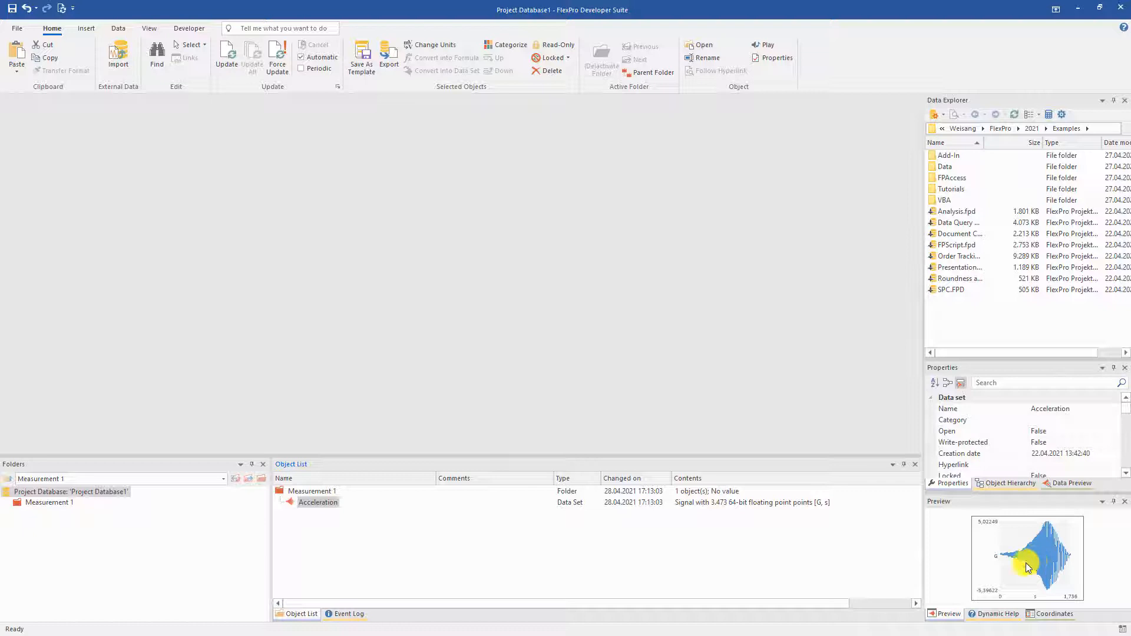
# Insert a basic line diagram of the Acceleration data set.
pyautogui.click(86, 28)
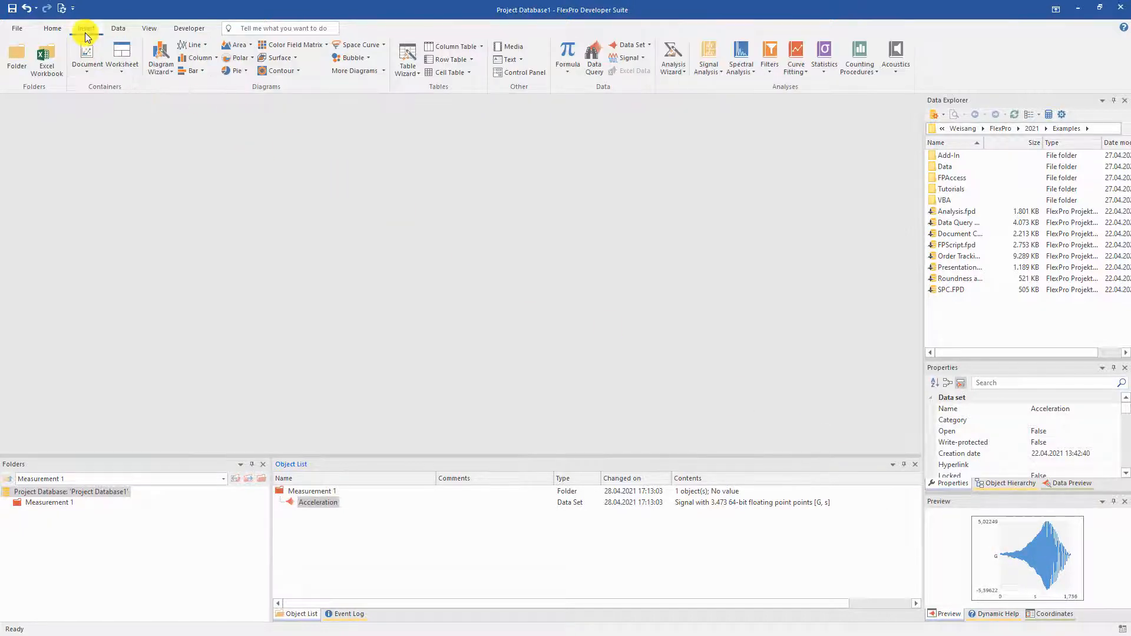
pyautogui.click(199, 44)
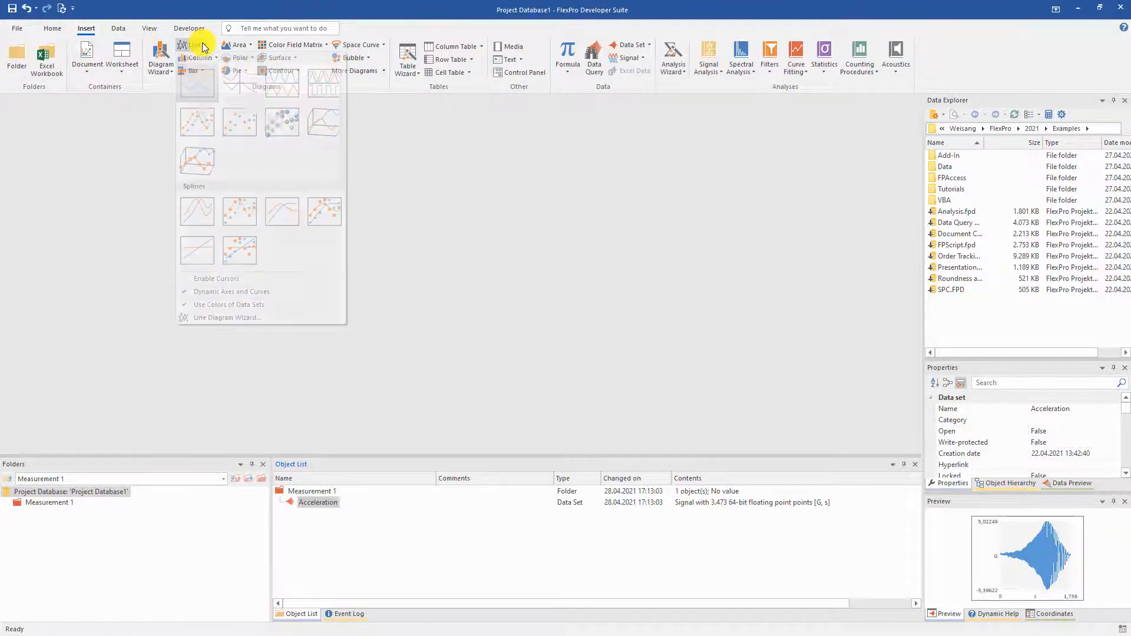
pyautogui.click(195, 82)
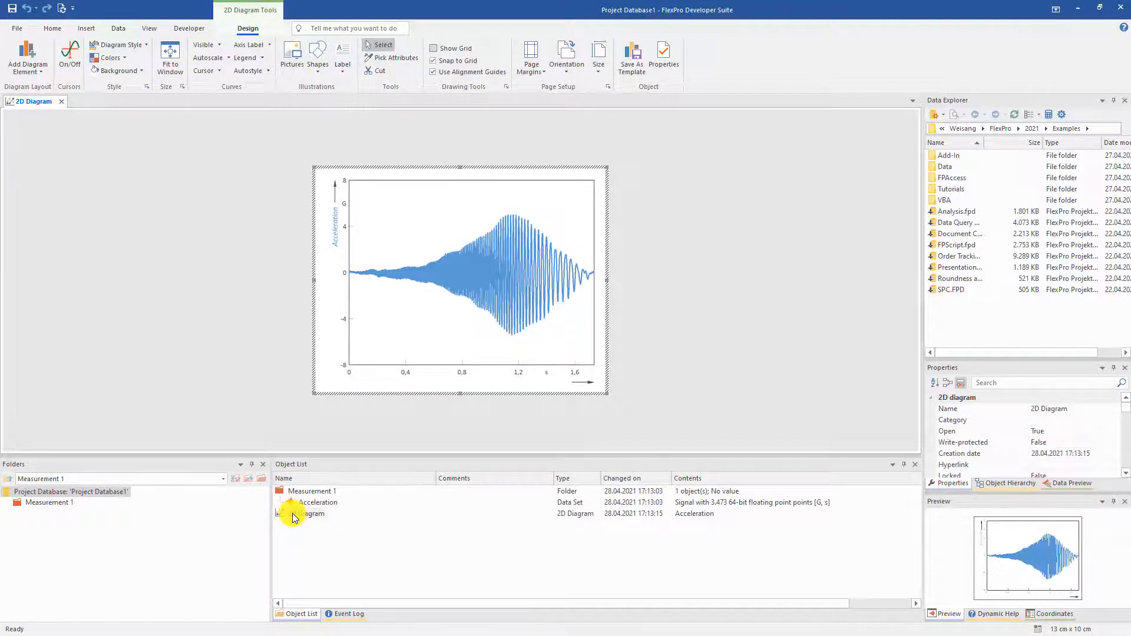
# Enable the diagram cursors and place the first cursor on the signal's peak at about 1.16 s.
pyautogui.click(71, 58)
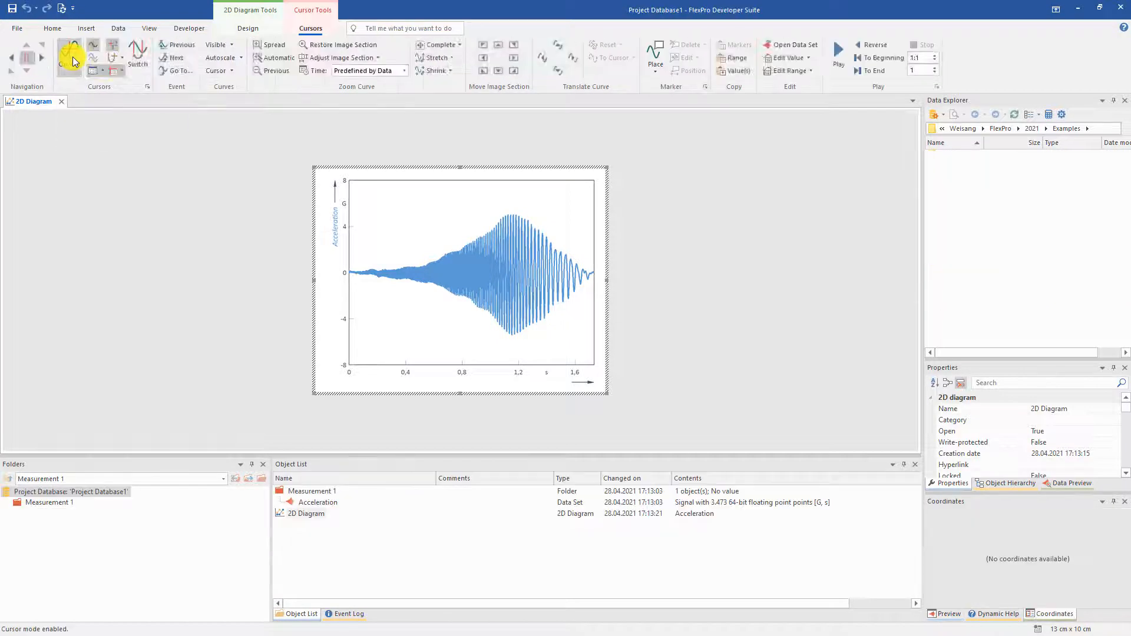
pyautogui.click(524, 152)
pyautogui.moveTo(524, 152); pyautogui.dragTo(612, 152)
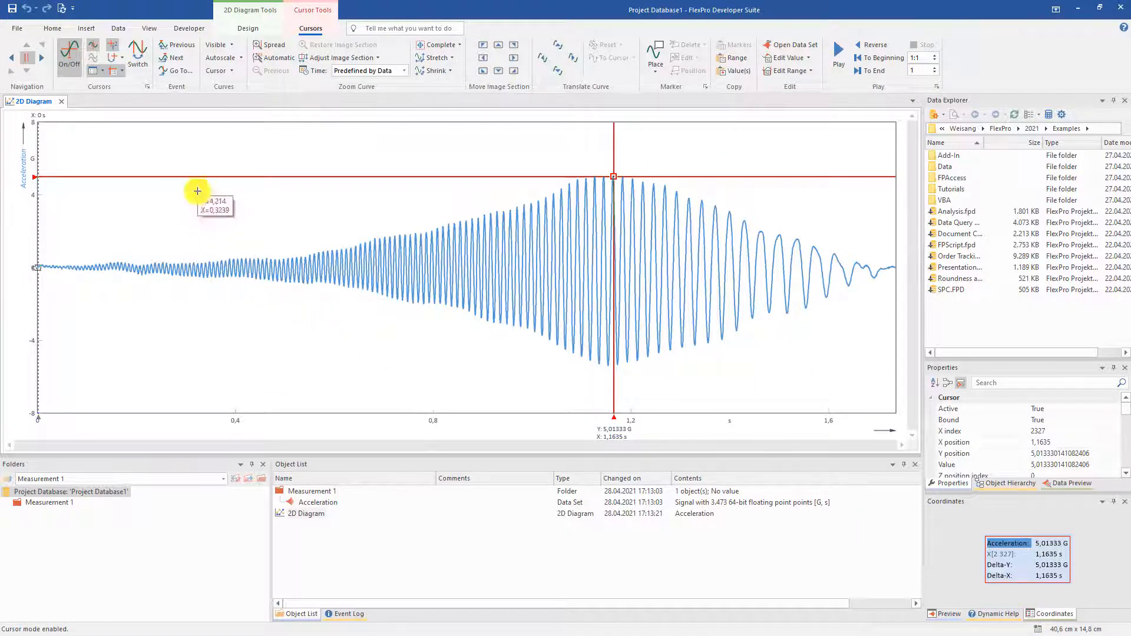
# Switch to the second cursor, place it at about 0.59 s and set its type to Crosshair.
pyautogui.click(142, 58)
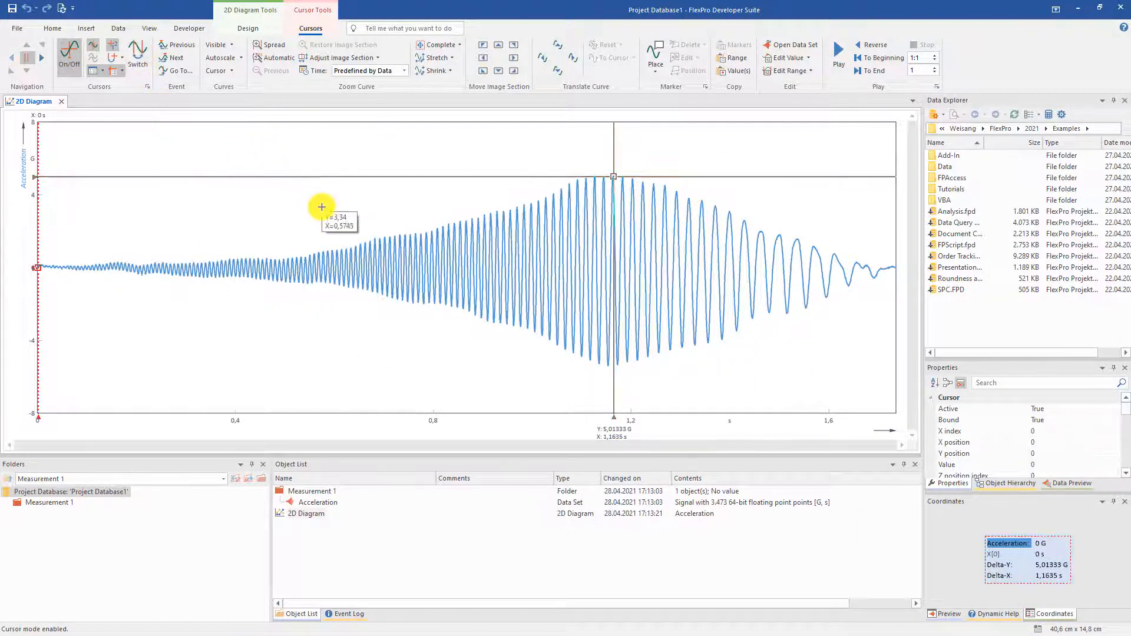
pyautogui.click(328, 212)
pyautogui.click(122, 58)
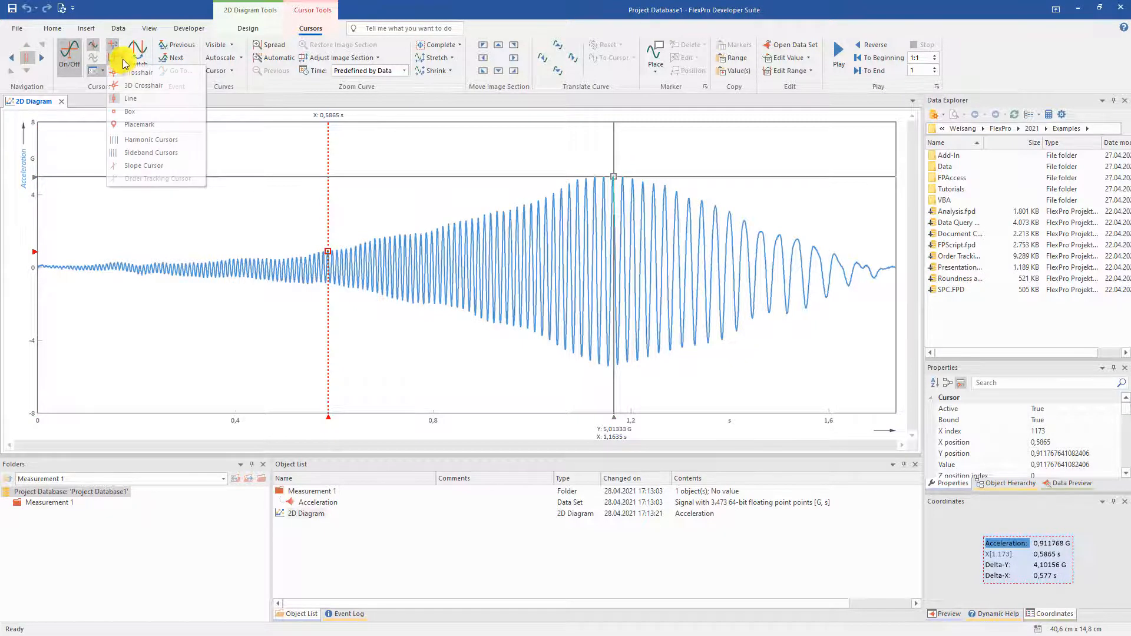
pyautogui.click(125, 71)
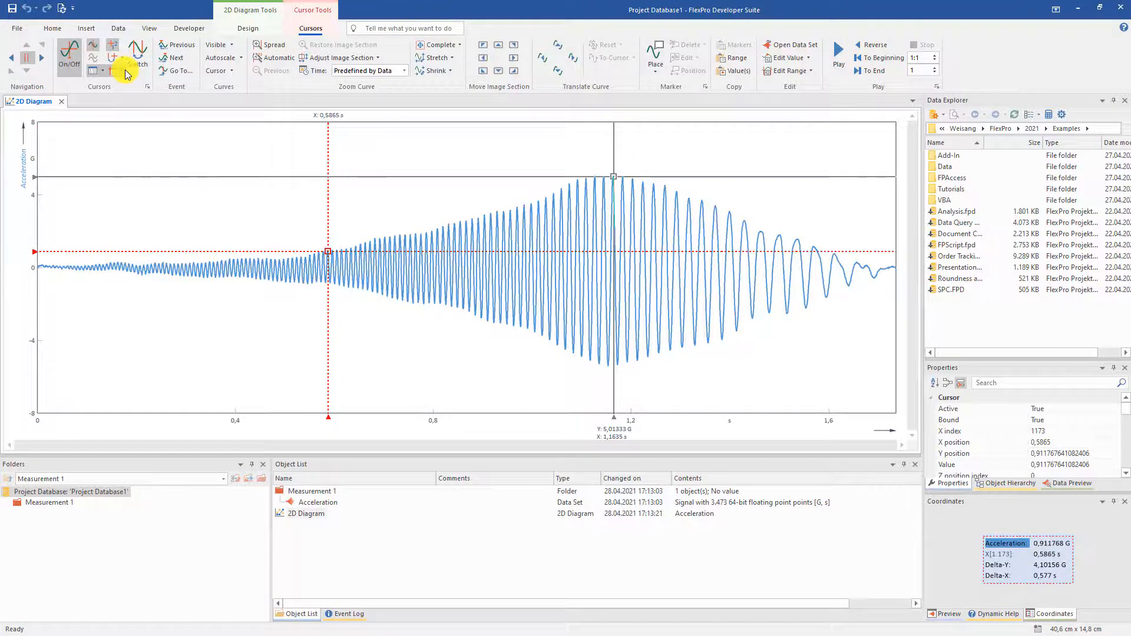
# Advance the crosshair cursor through several successive events of the acceleration curve, up to about 0.64 s.
pyautogui.click(178, 60)
pyautogui.click(178, 60)
pyautogui.click(179, 60)
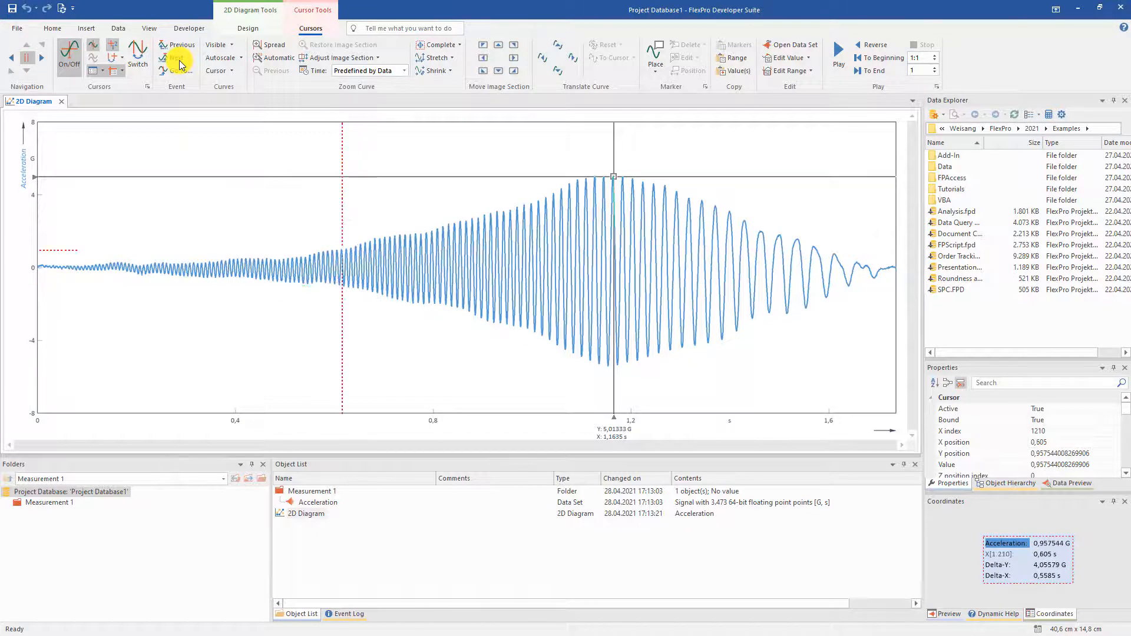
pyautogui.click(178, 60)
pyautogui.click(179, 60)
pyautogui.click(179, 60)
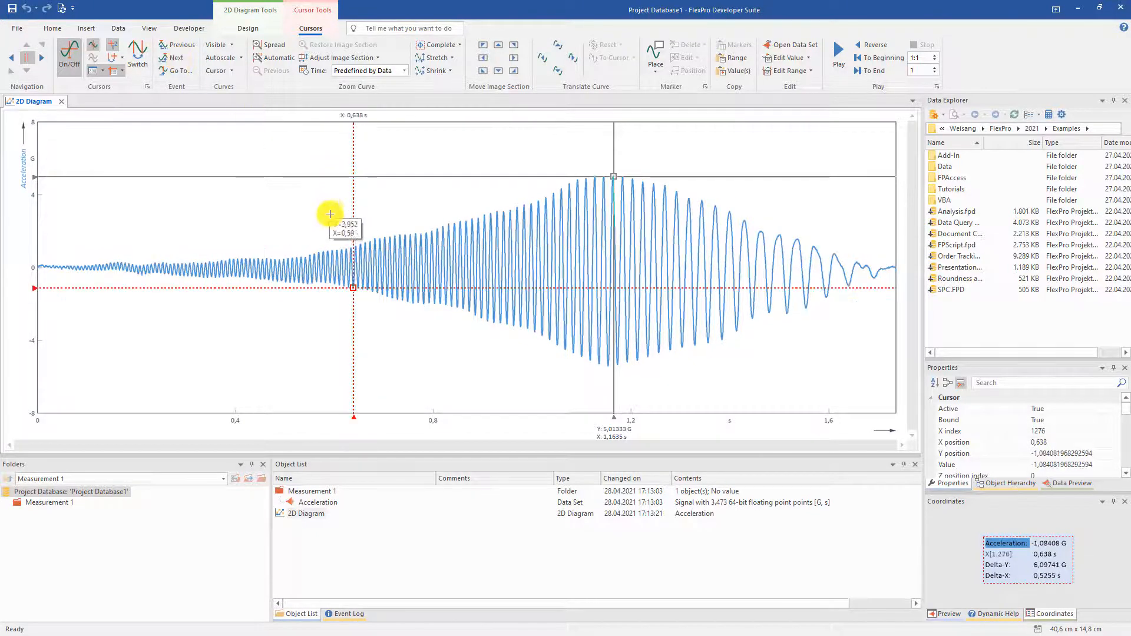
# Zoom in on the curve section from about 0.6 s, inspect it further along and restore the complete curve view.
pyautogui.moveTo(325, 221); pyautogui.dragTo(461, 324)
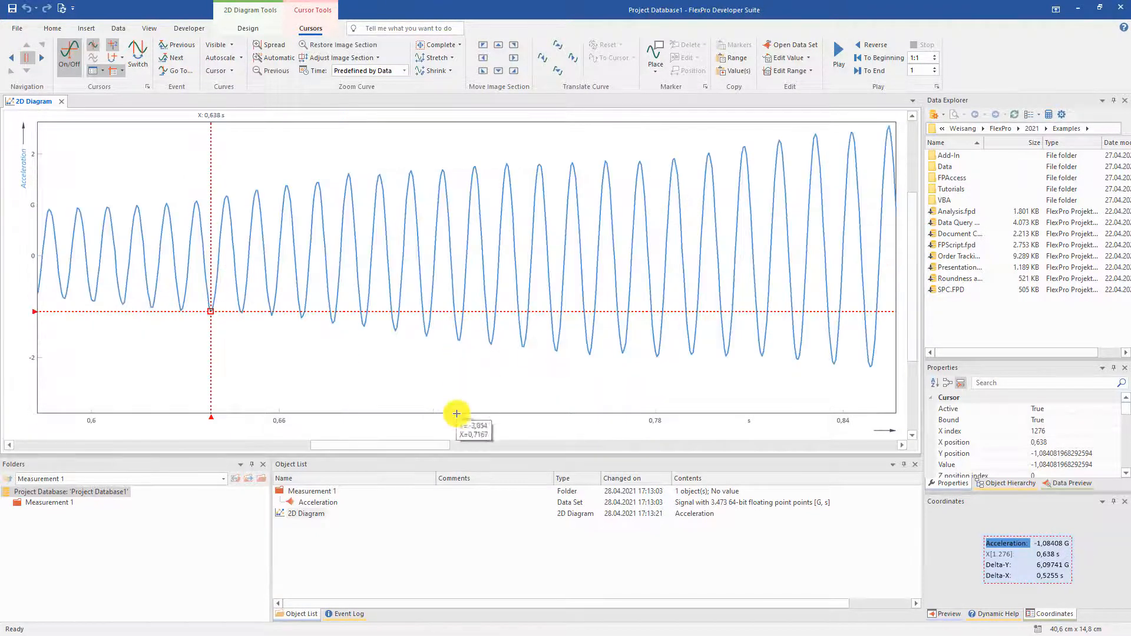
pyautogui.moveTo(537, 451); pyautogui.dragTo(608, 445)
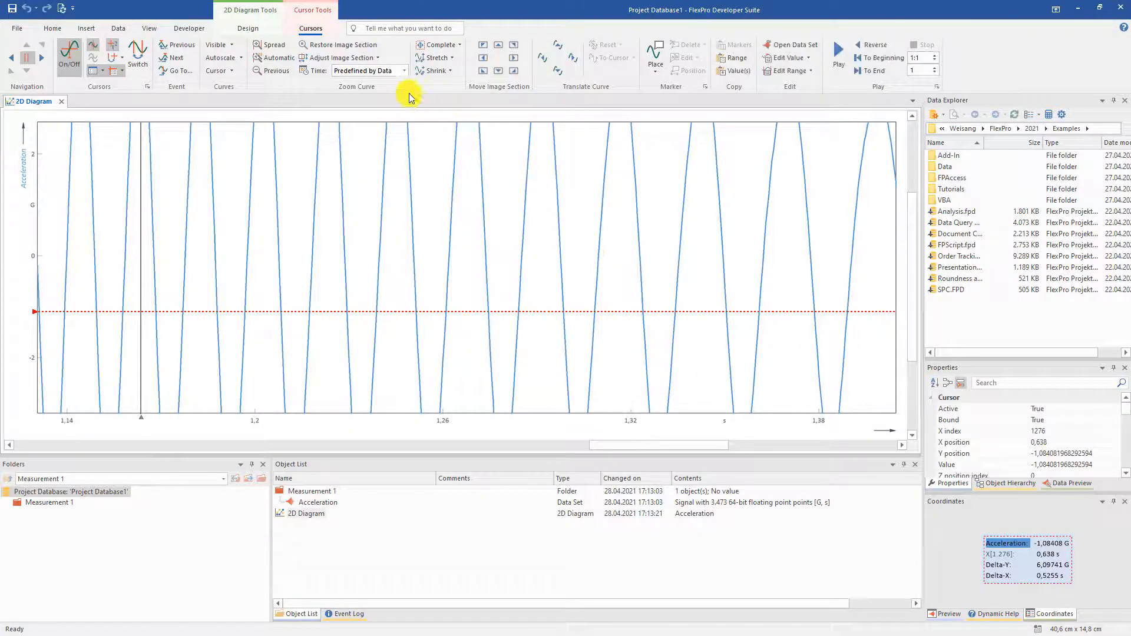
pyautogui.click(423, 47)
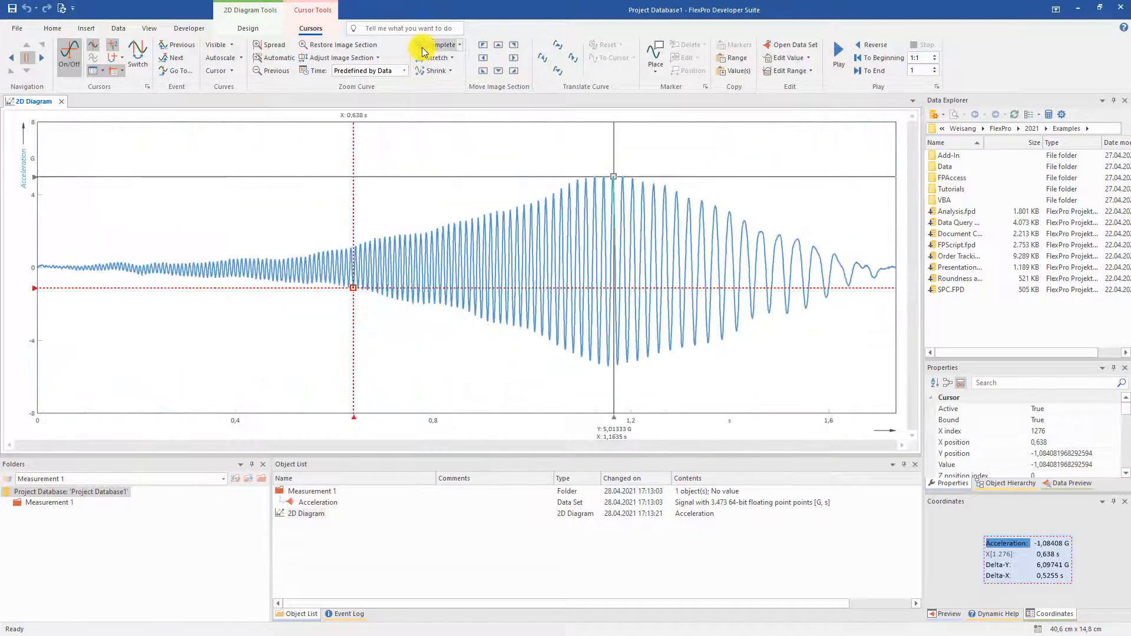
# Place a point marker on the curve at about 1.2 s and move its label to the upper left of the peak.
pyautogui.click(633, 159)
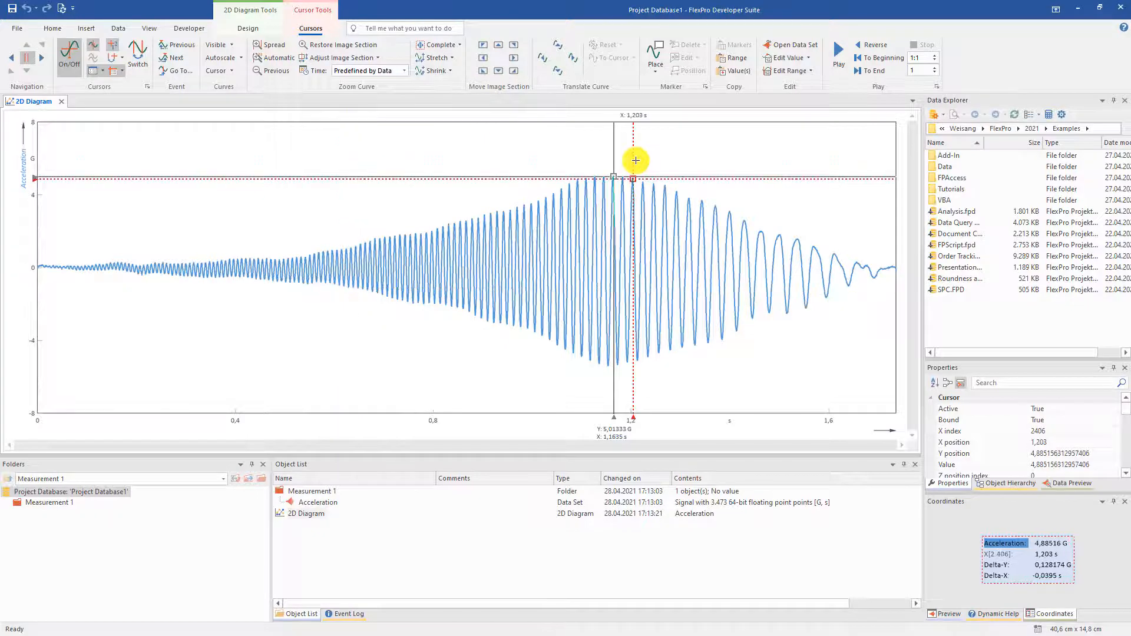
pyautogui.click(657, 69)
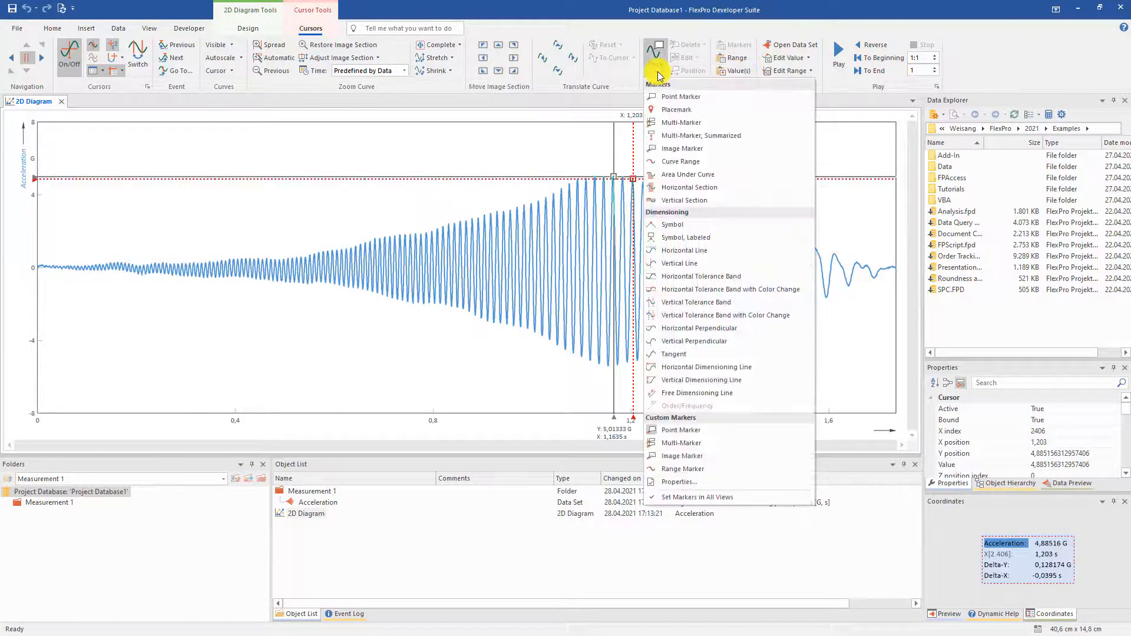
pyautogui.click(692, 96)
pyautogui.moveTo(656, 170); pyautogui.dragTo(565, 149)
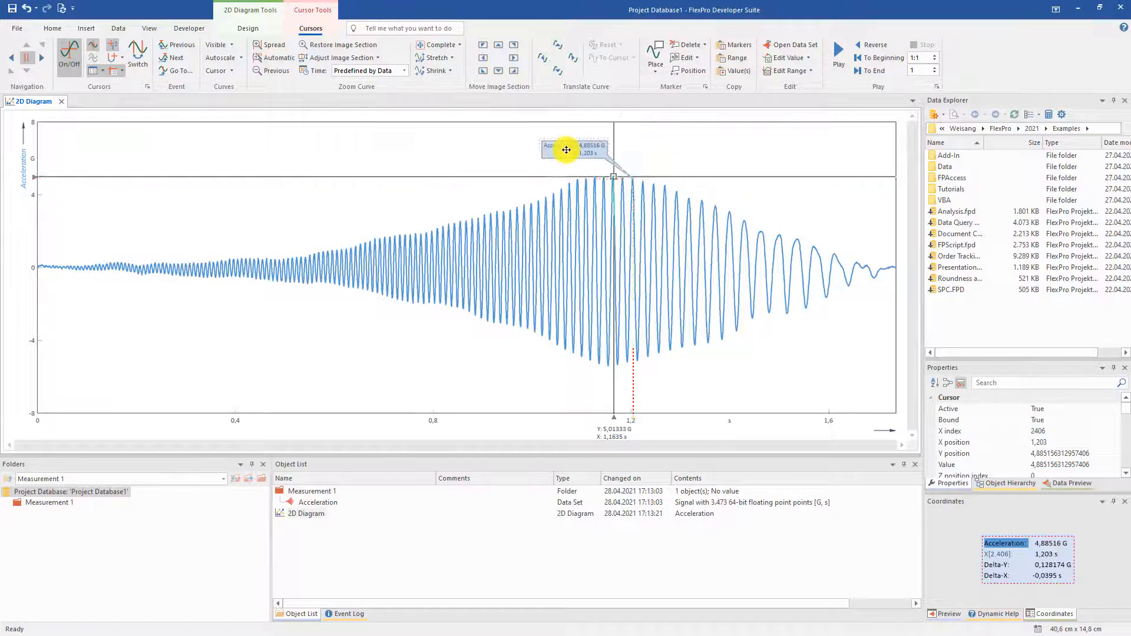
# Place the cursor near the end of the curve at about 1.65 s and add a tangent marker there.
pyautogui.click(850, 270)
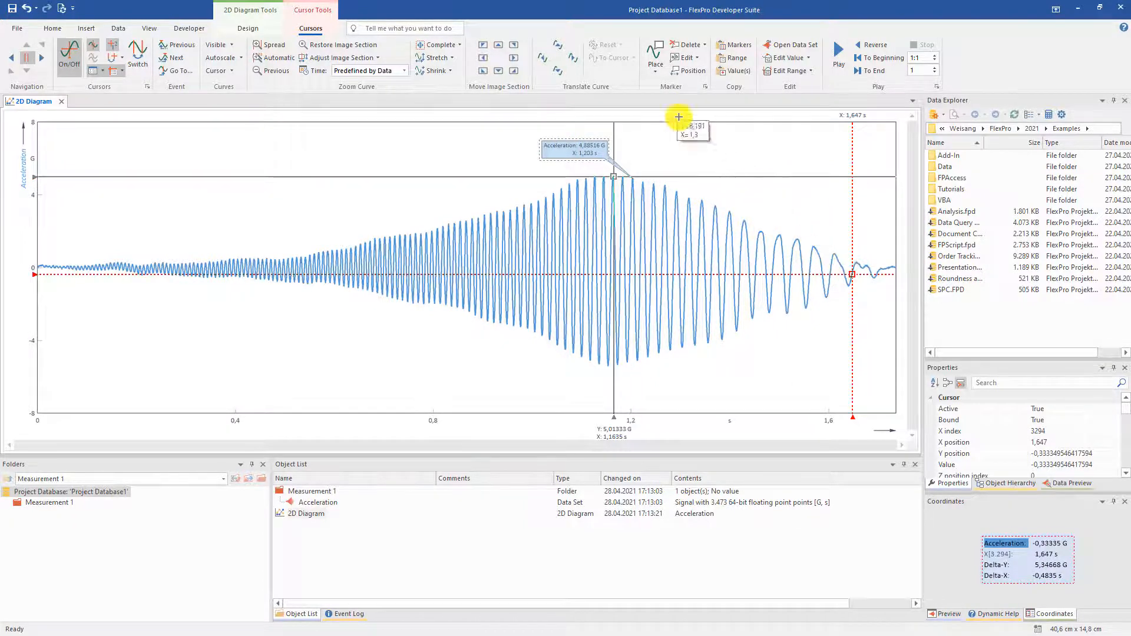
pyautogui.click(660, 72)
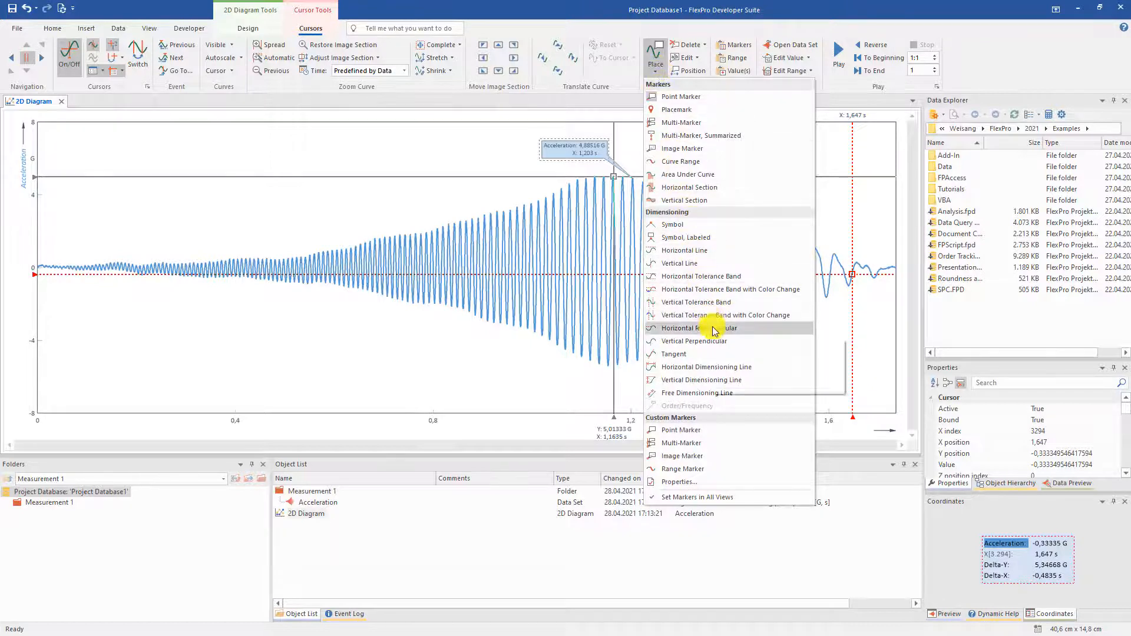
pyautogui.click(718, 354)
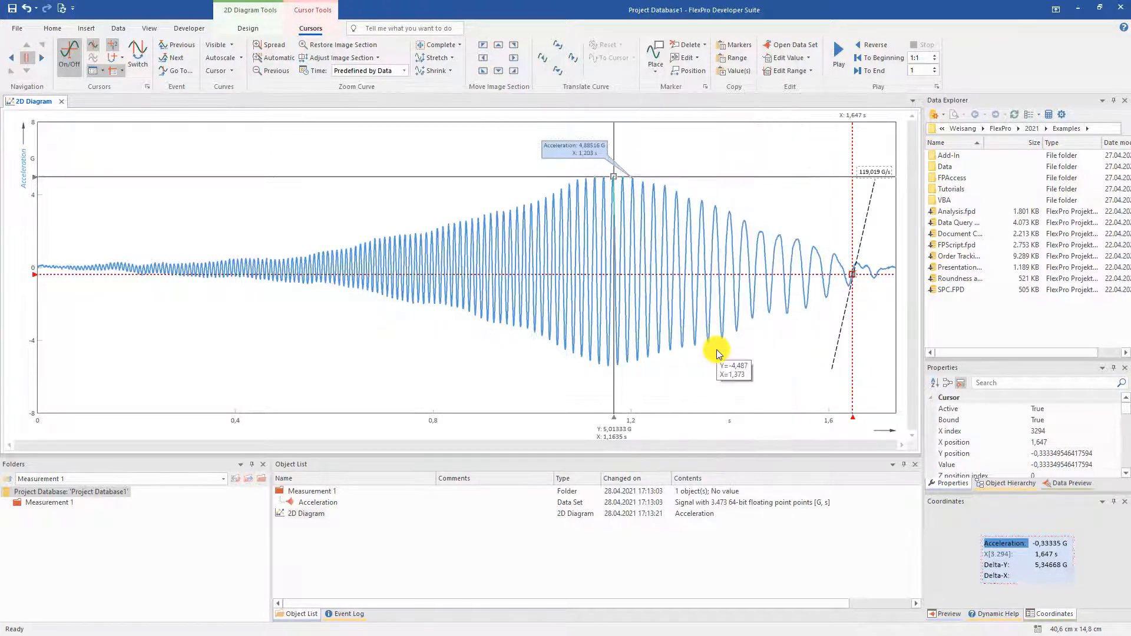
# Delete the point marker and the tangent marker from the diagram.
pyautogui.click(689, 44)
pyautogui.click(705, 72)
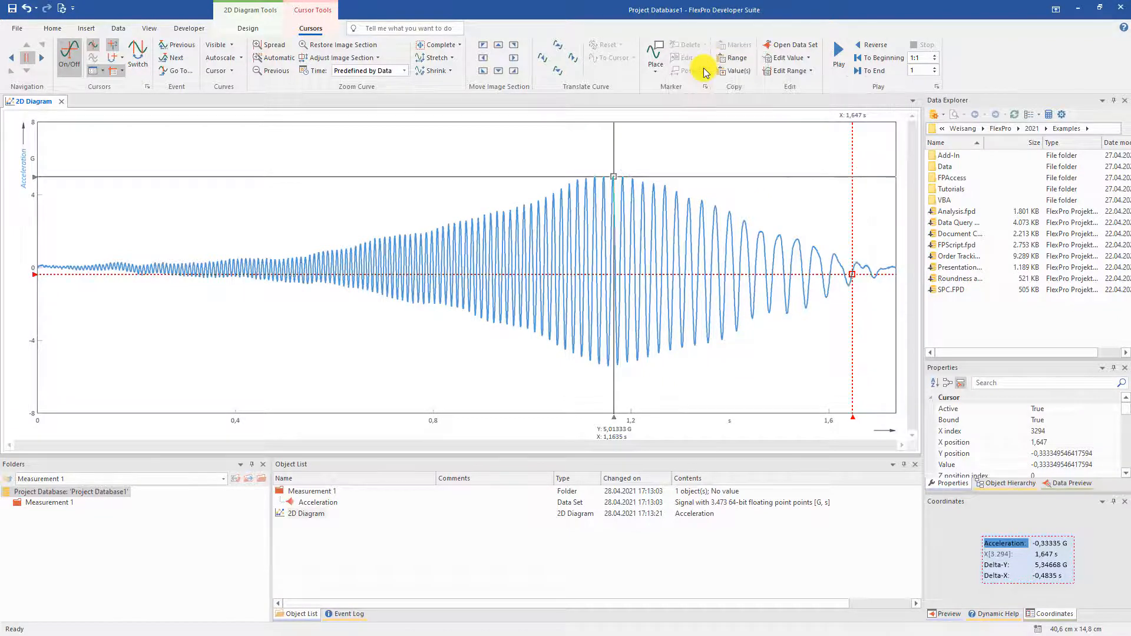
# Create an envelope analysis of the Acceleration data set with the Upper envelope result and add it as a curve to the 2D diagram.
pyautogui.click(326, 501)
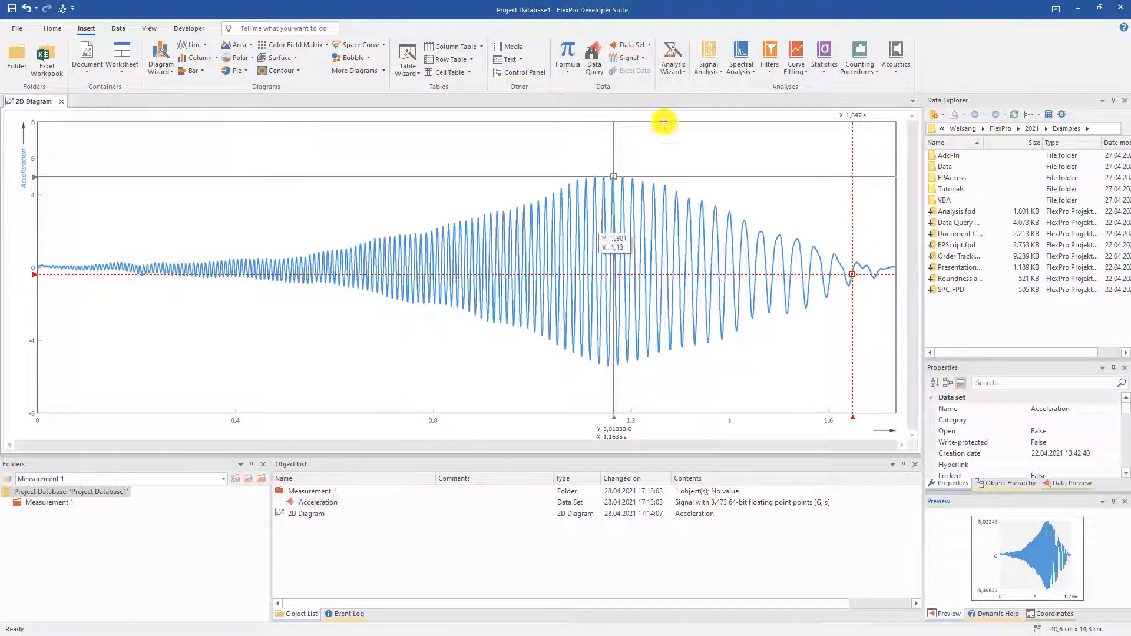
pyautogui.click(713, 70)
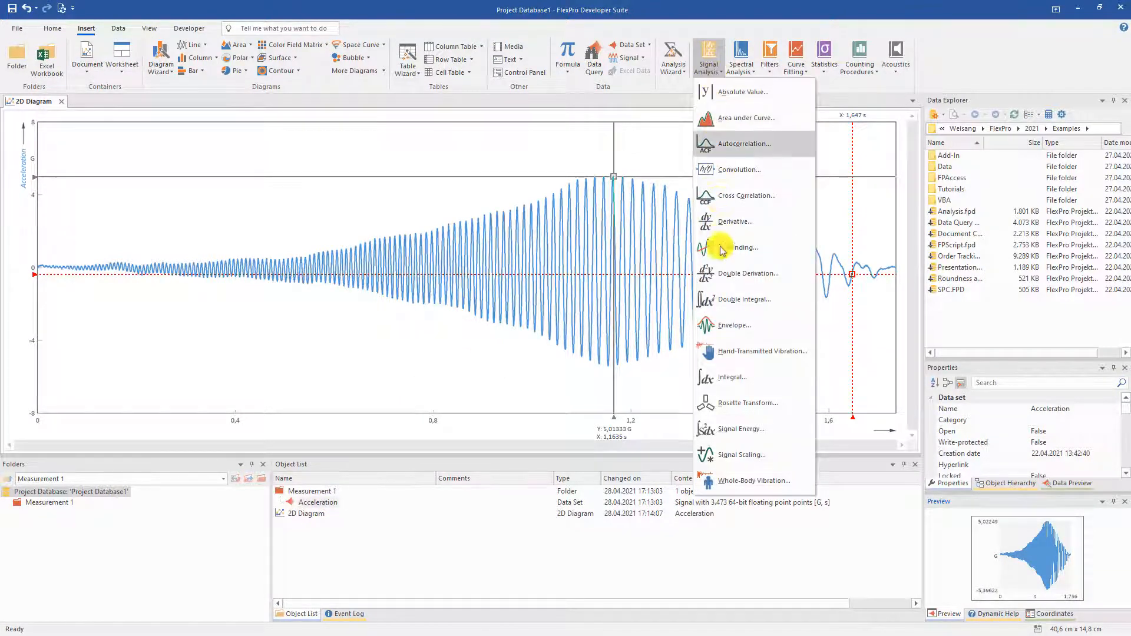
pyautogui.click(725, 330)
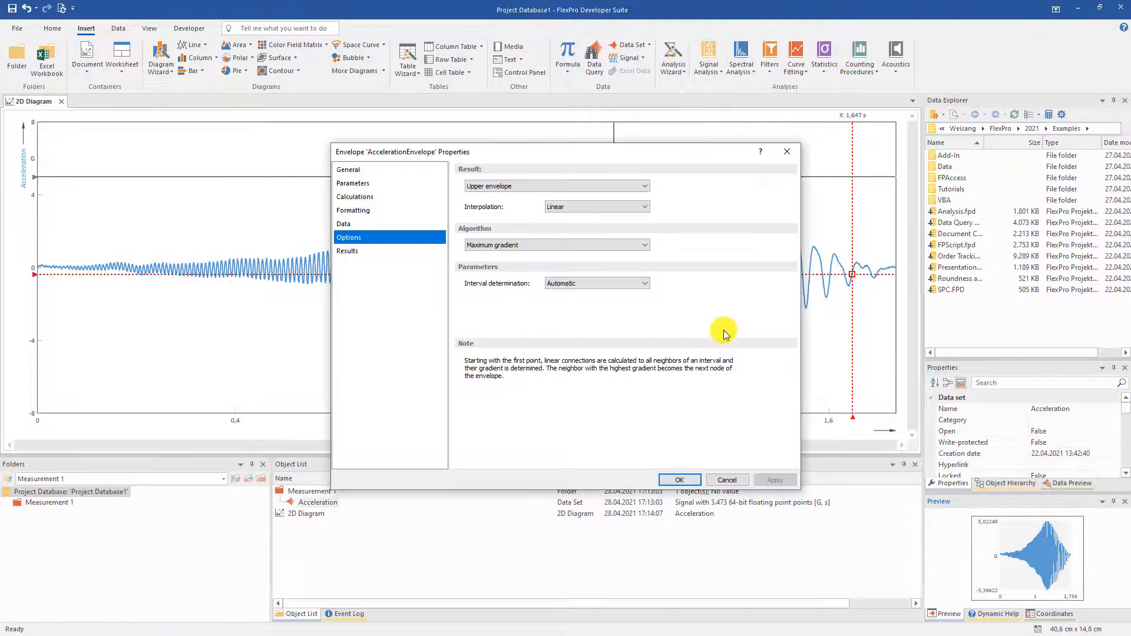
pyautogui.click(644, 186)
pyautogui.click(645, 187)
pyautogui.click(683, 479)
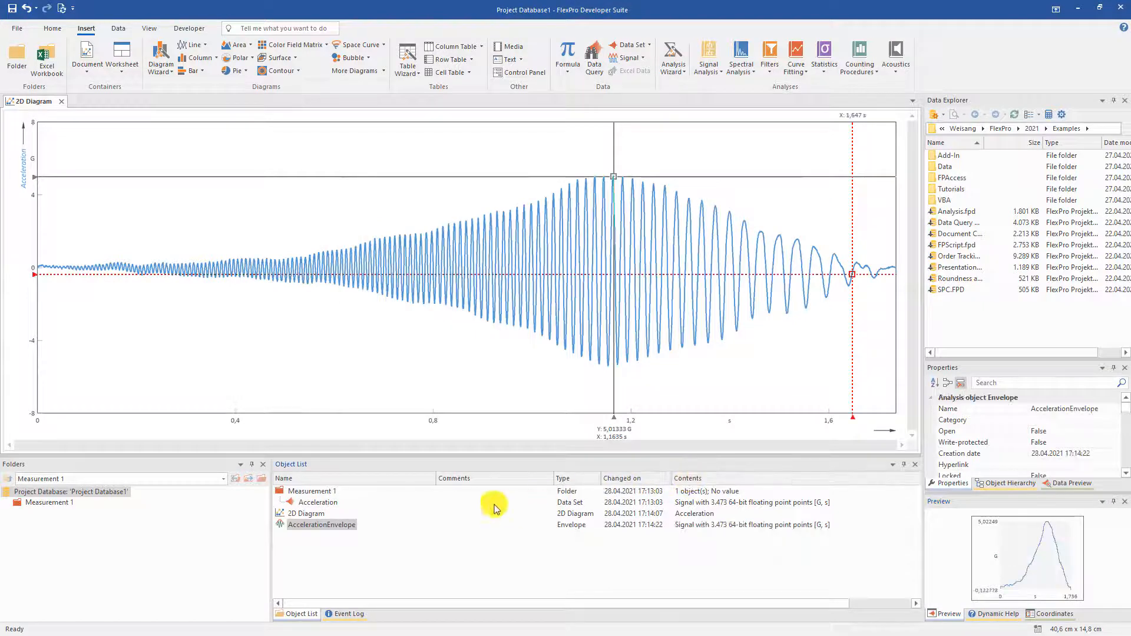
pyautogui.moveTo(347, 527)
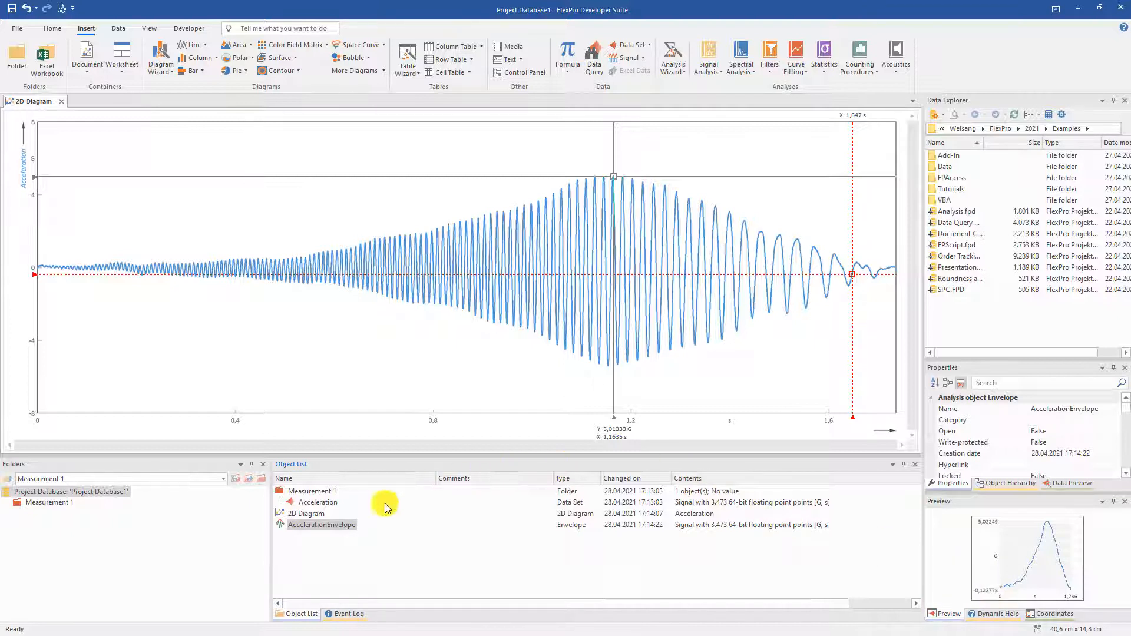
pyautogui.moveTo(347, 528); pyautogui.dragTo(423, 333)
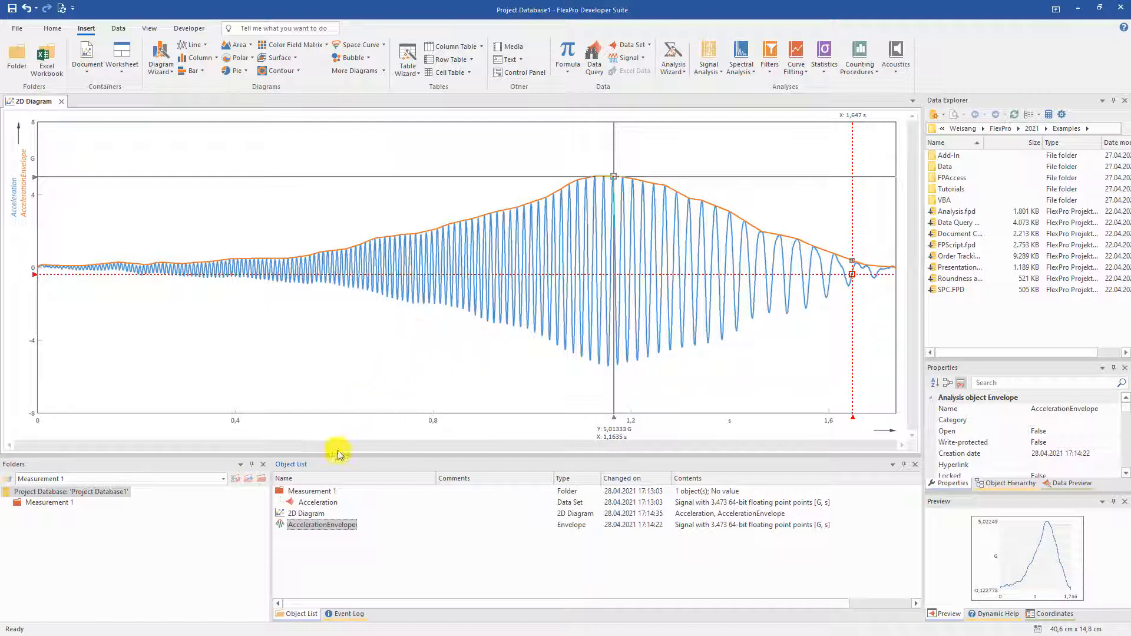
# Create a Maximum statistic for the Acceleration data set with a single-value result.
pyautogui.click(326, 503)
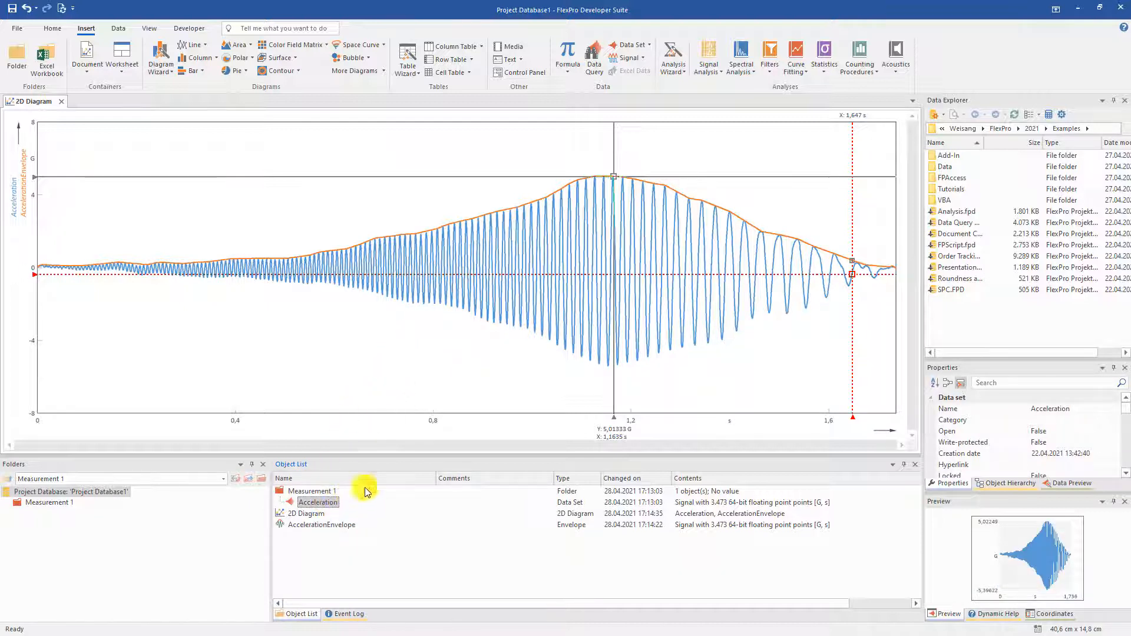
pyautogui.click(823, 72)
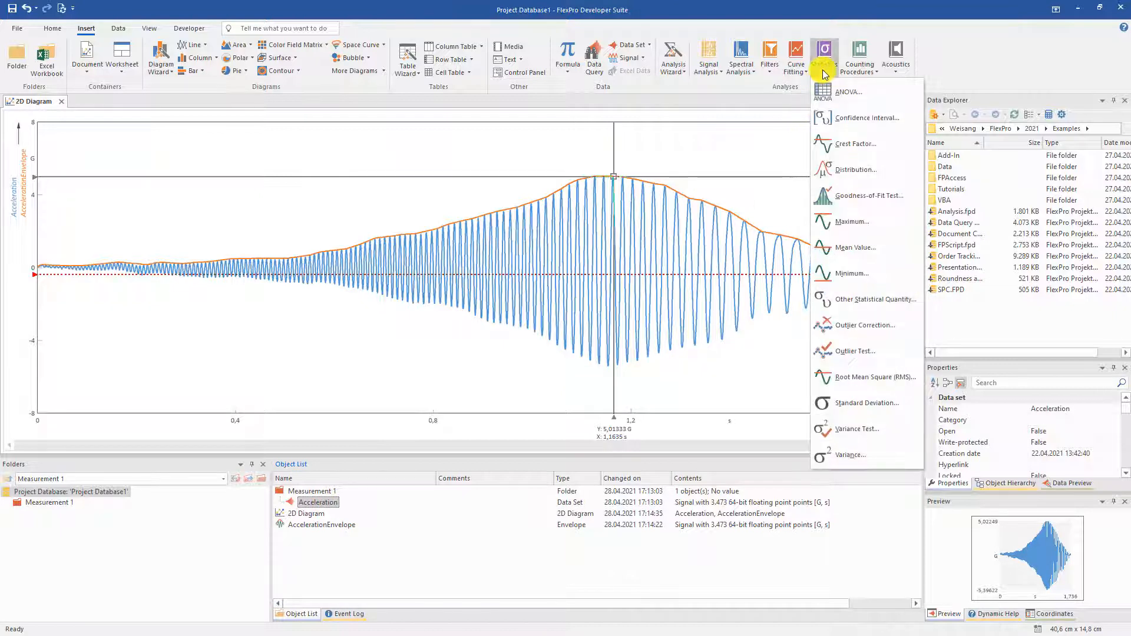
pyautogui.click(863, 228)
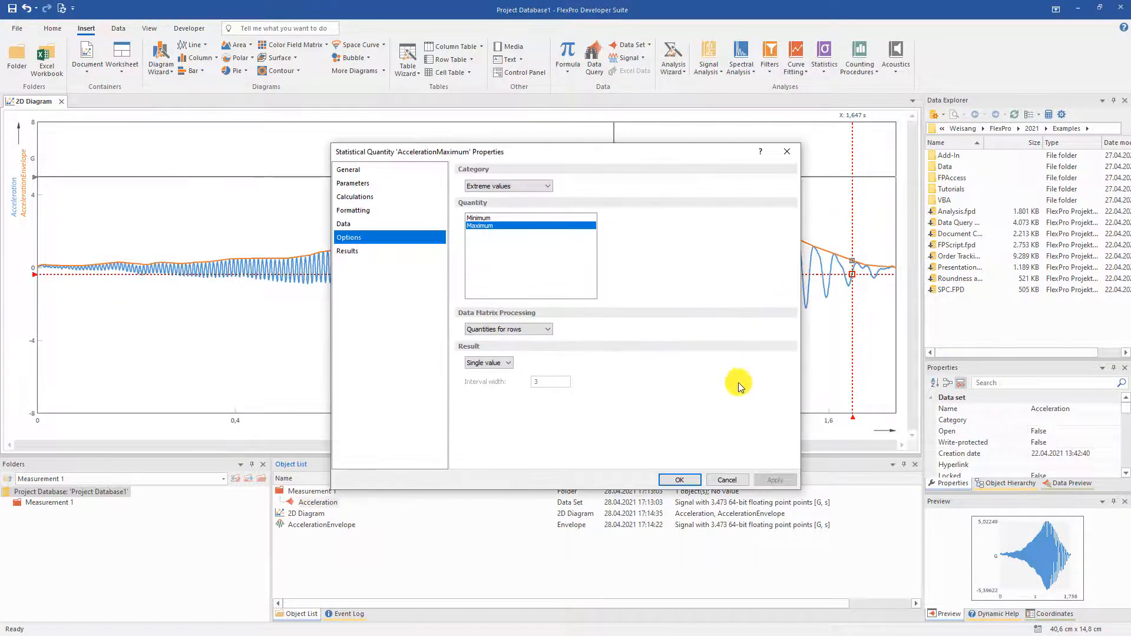
pyautogui.click(678, 480)
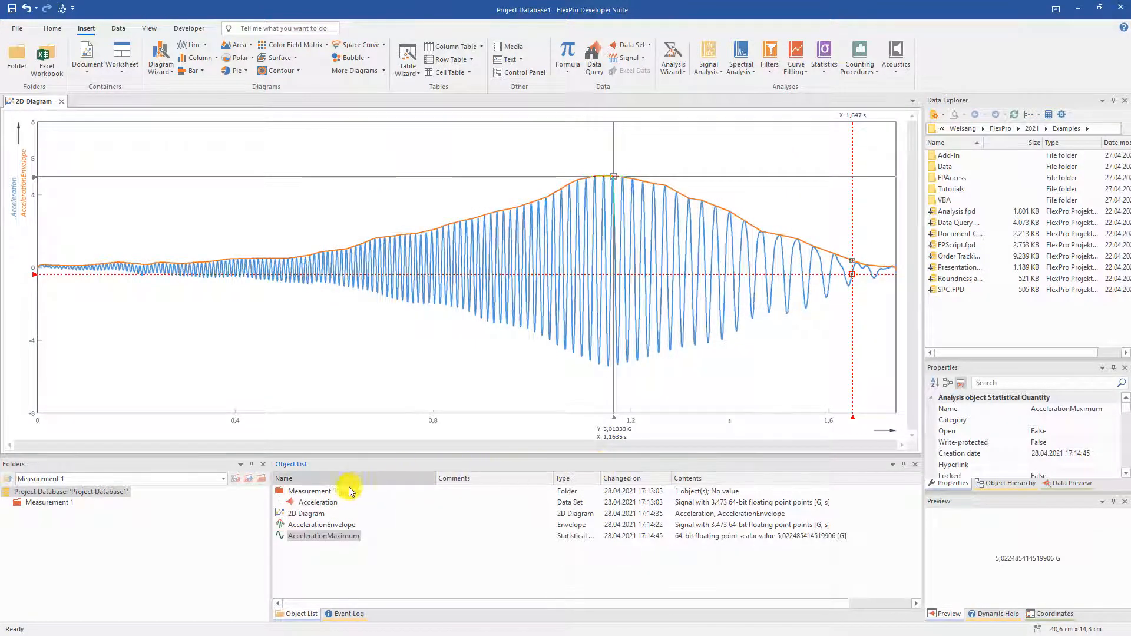
# Create a Minimum statistic for the Acceleration data set with a single-value result.
pyautogui.click(332, 505)
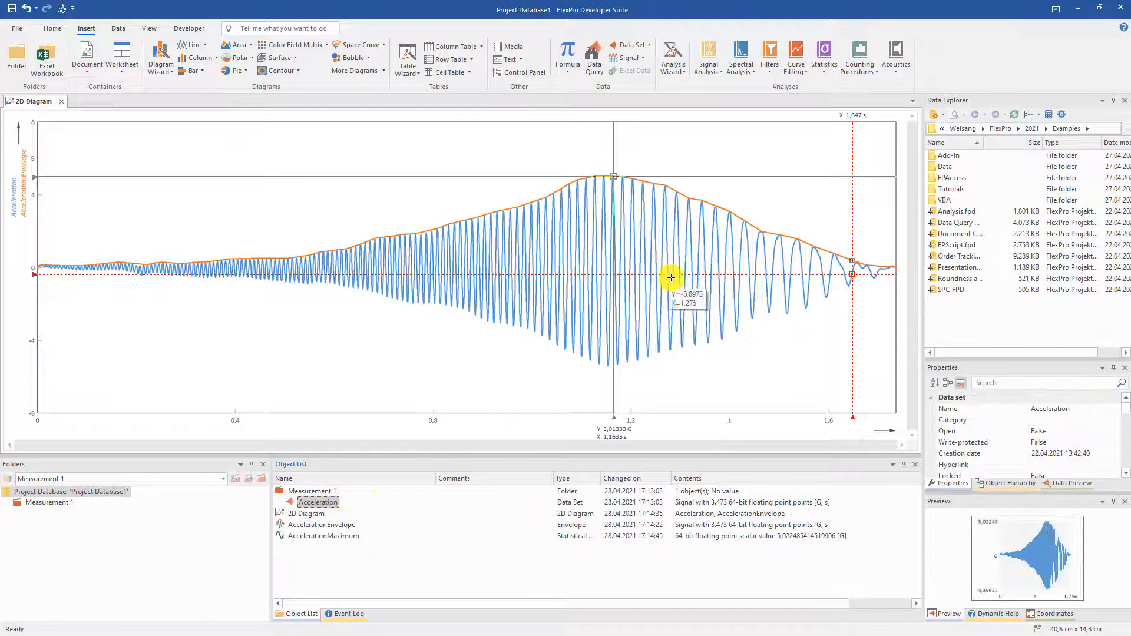
pyautogui.click(824, 56)
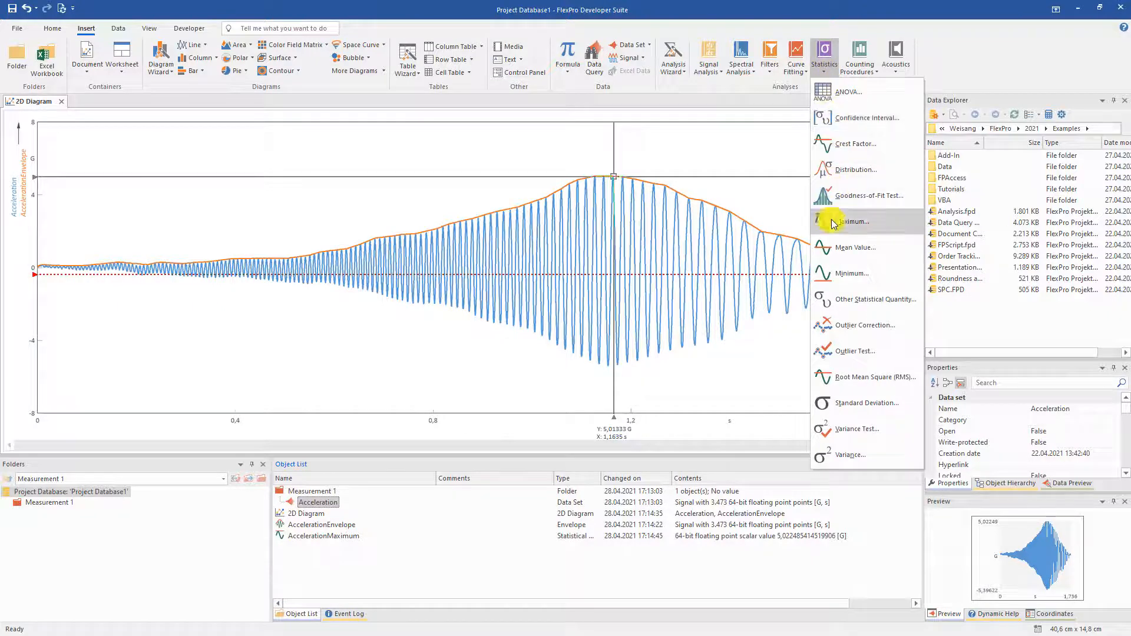
pyautogui.click(836, 273)
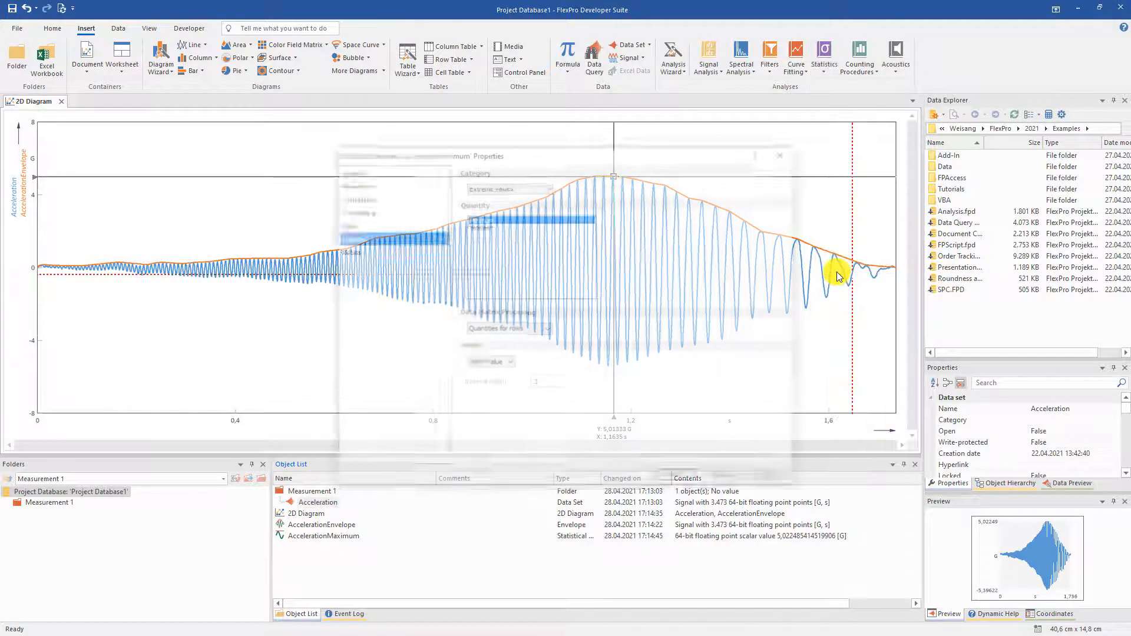
pyautogui.click(678, 480)
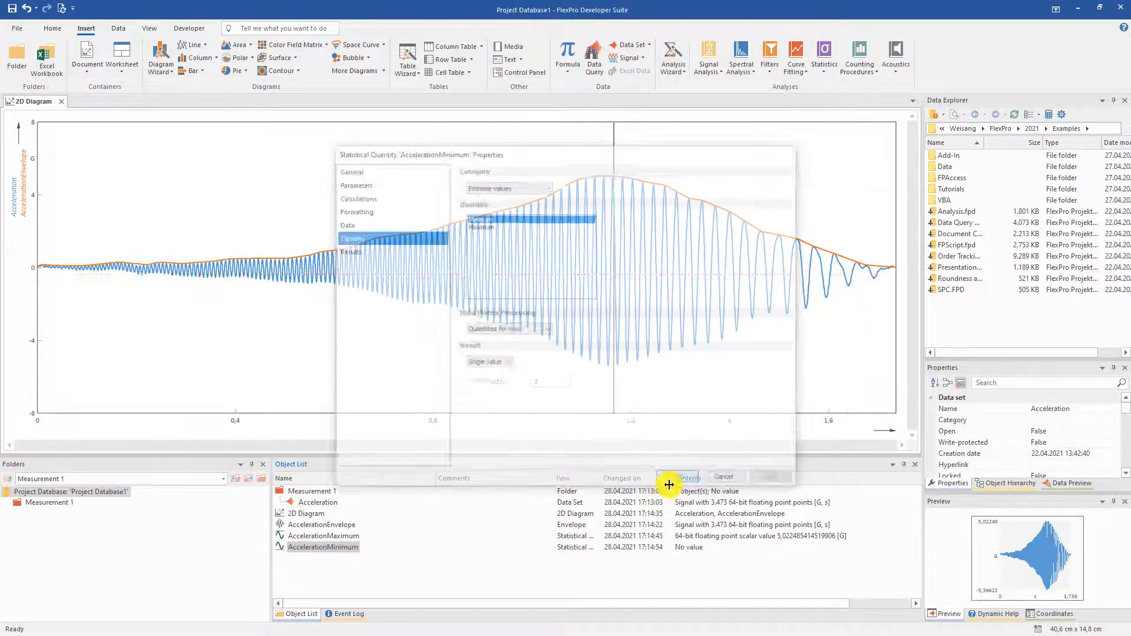
# Create a black-header cell table listing AccelerationMaximum and AccelerationMinimum, and set its table color to orange.
pyautogui.click(351, 536)
pyautogui.keyDown('ctrl'); pyautogui.click(351, 548); pyautogui.keyUp('ctrl')
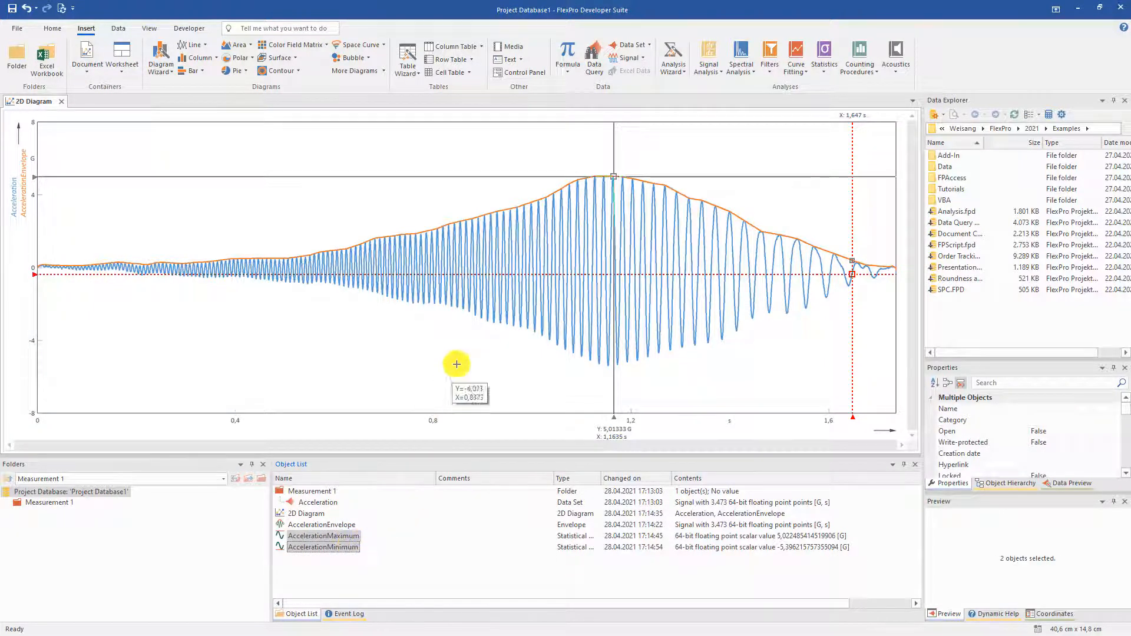
pyautogui.click(464, 72)
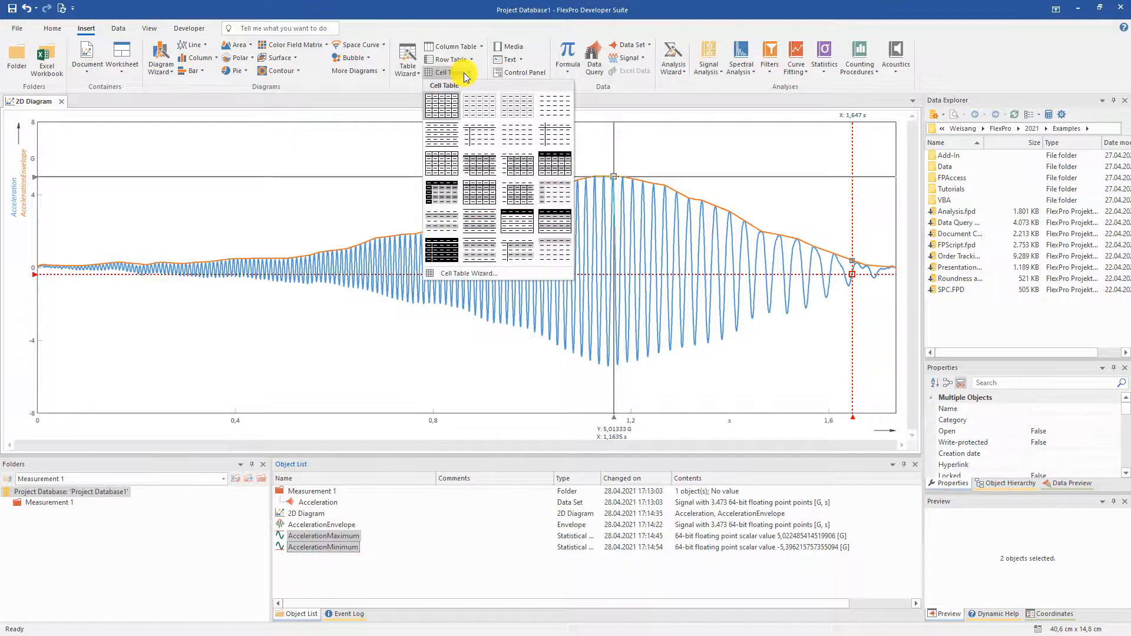
pyautogui.click(444, 185)
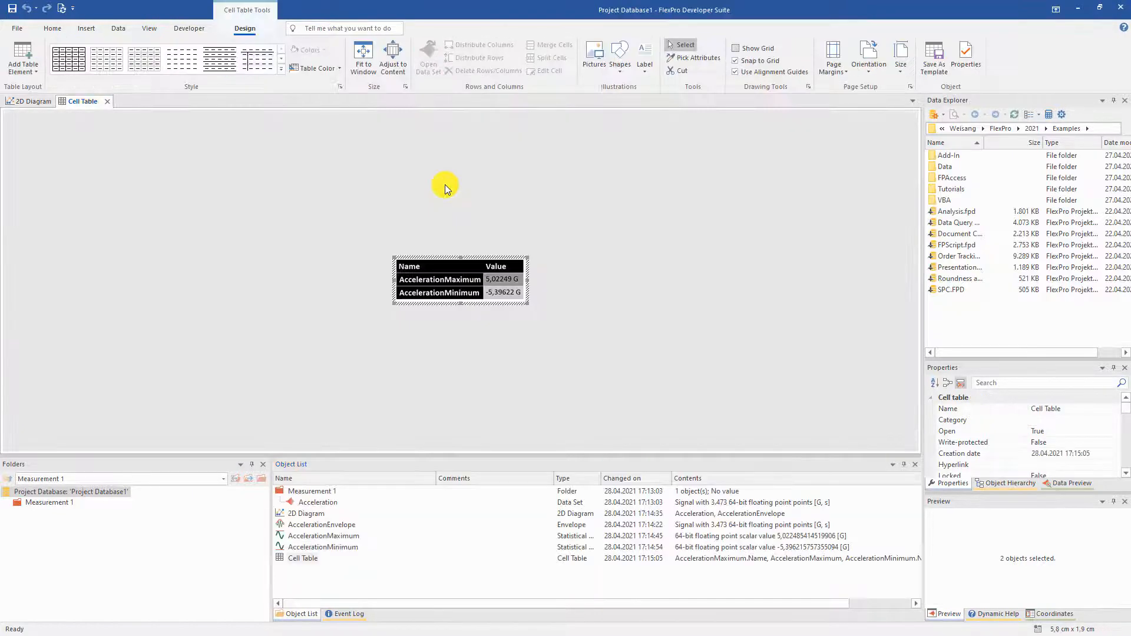
pyautogui.click(339, 69)
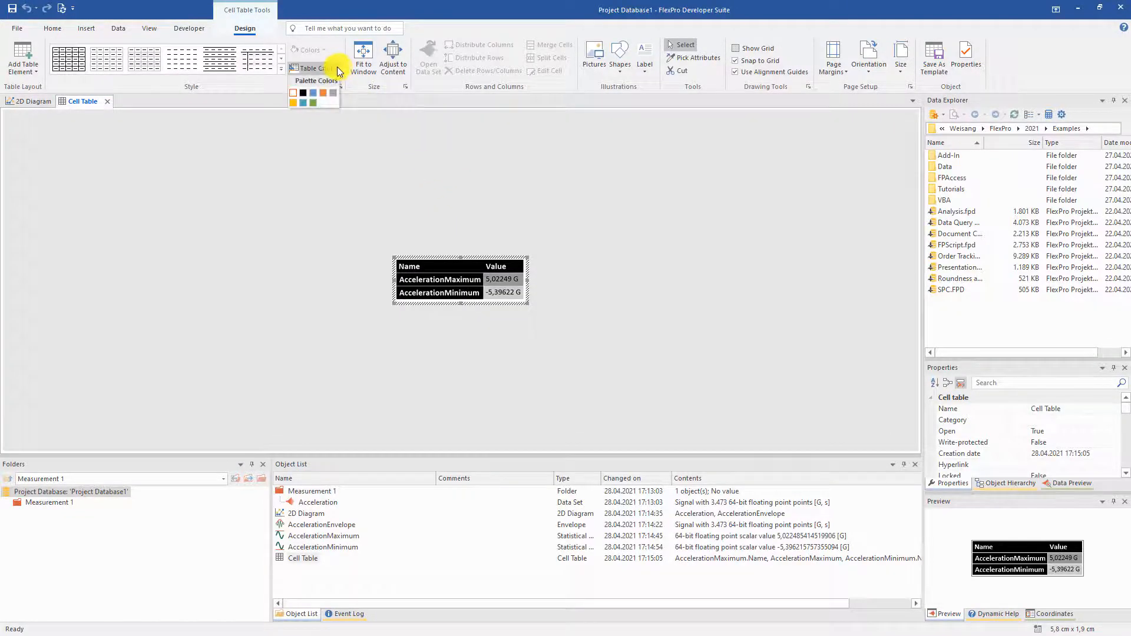
pyautogui.click(320, 94)
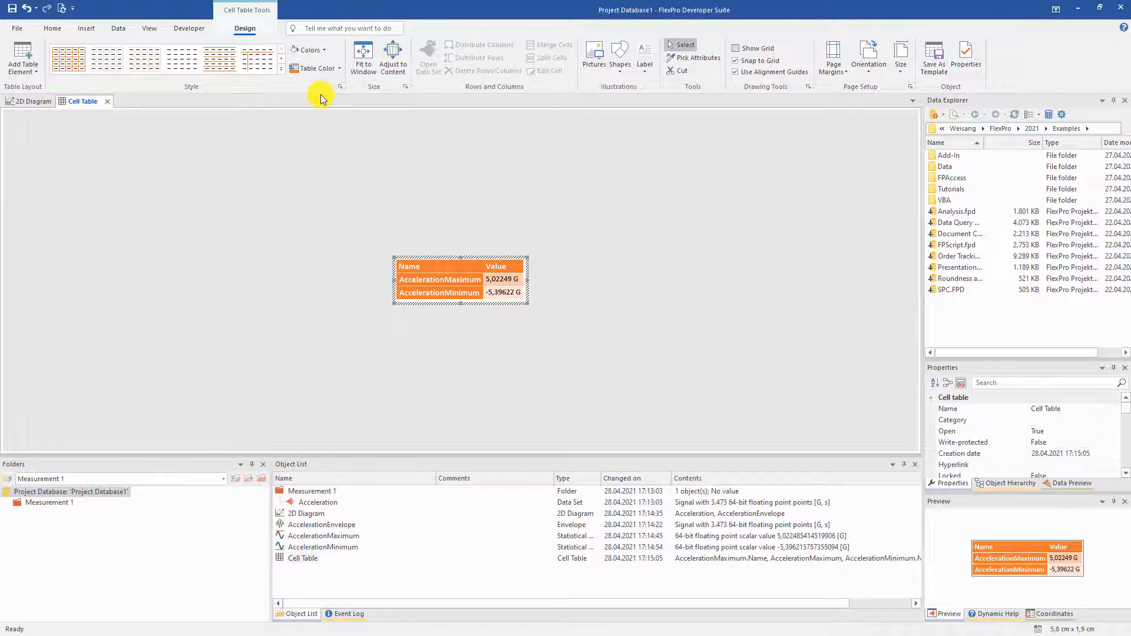
# Close the cell table and the 2D diagram, and create a new document with landscape orientation.
pyautogui.click(107, 102)
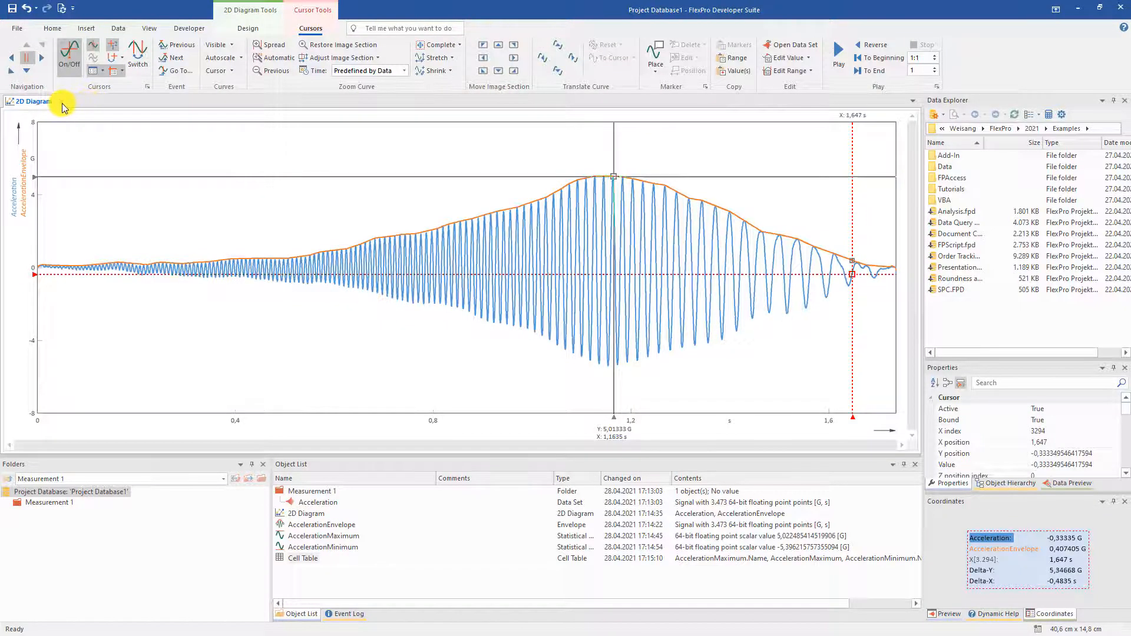
pyautogui.click(62, 102)
pyautogui.click(87, 56)
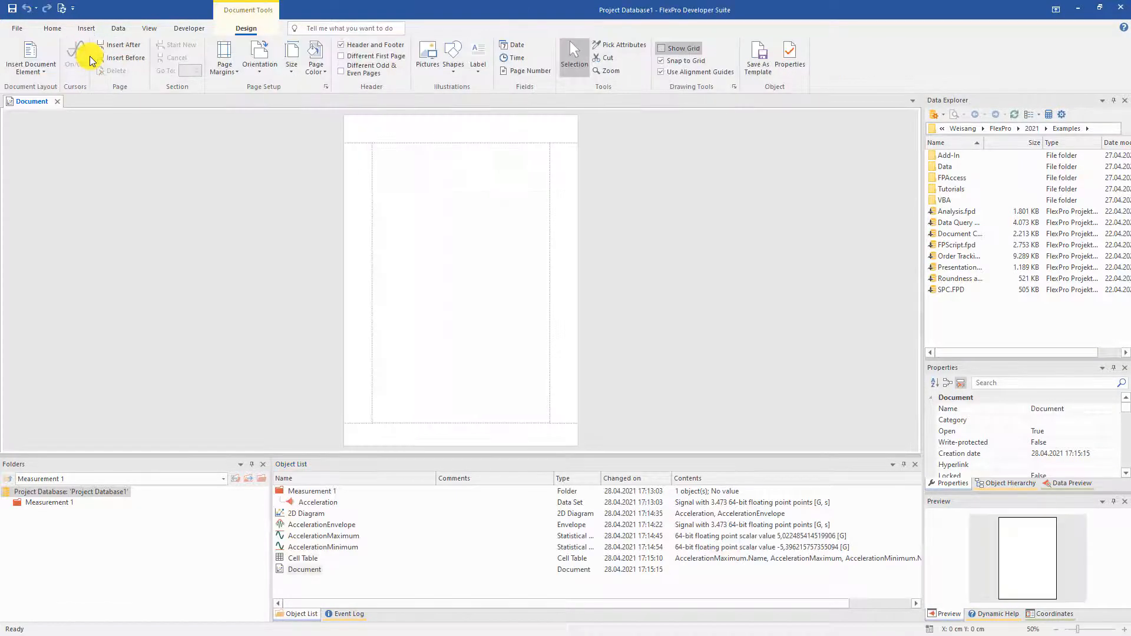
pyautogui.click(259, 56)
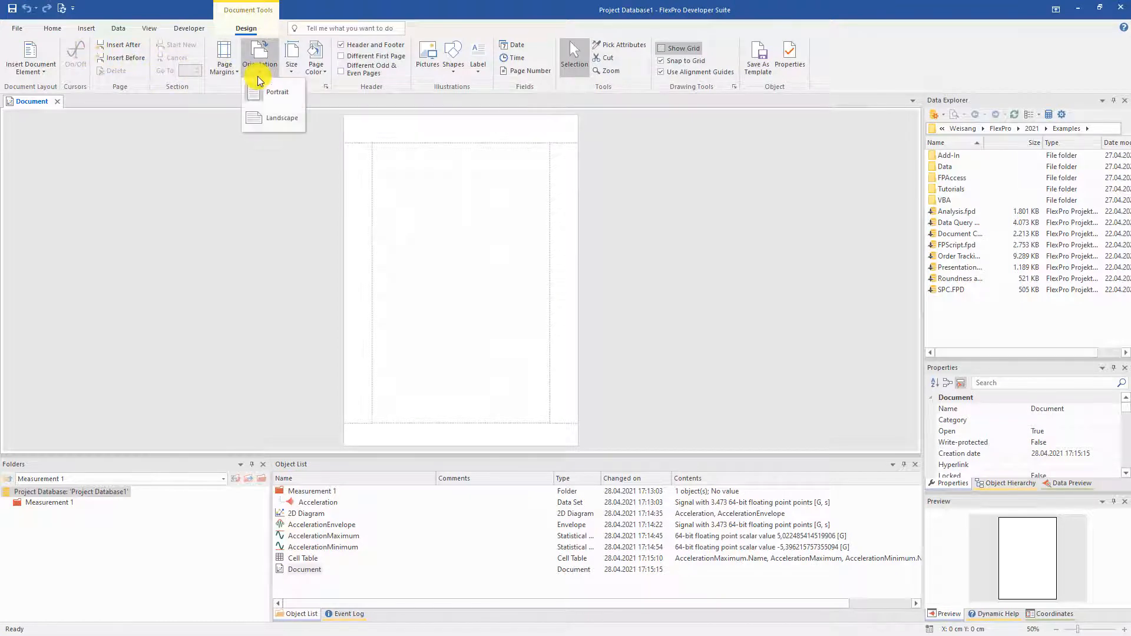
pyautogui.click(263, 131)
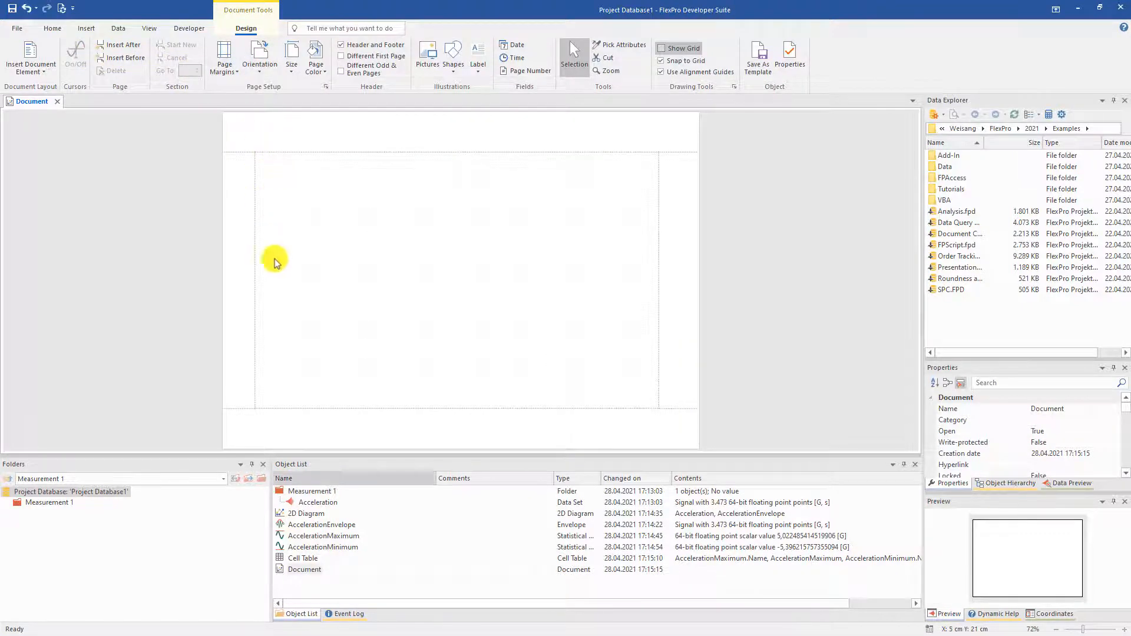
# Place the 2D diagram in the lower part of the document page and the cell table beside it.
pyautogui.moveTo(305, 504)
pyautogui.mouseDown()
pyautogui.moveTo(366, 322)
pyautogui.moveTo(361, 330)
pyautogui.mouseUp()
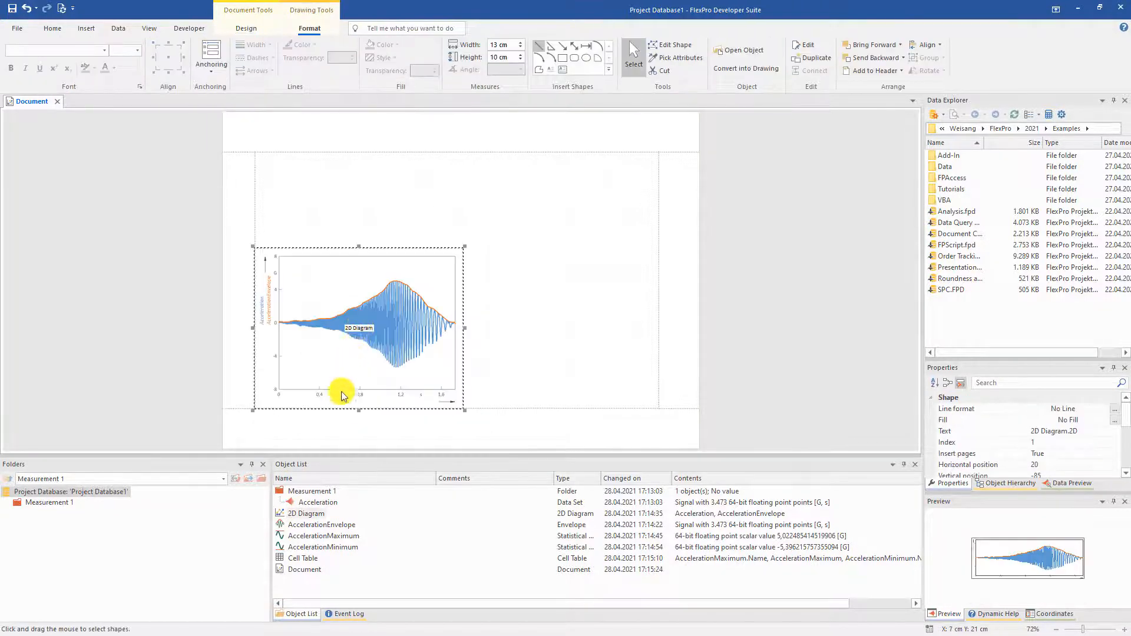
pyautogui.moveTo(301, 554); pyautogui.dragTo(526, 272)
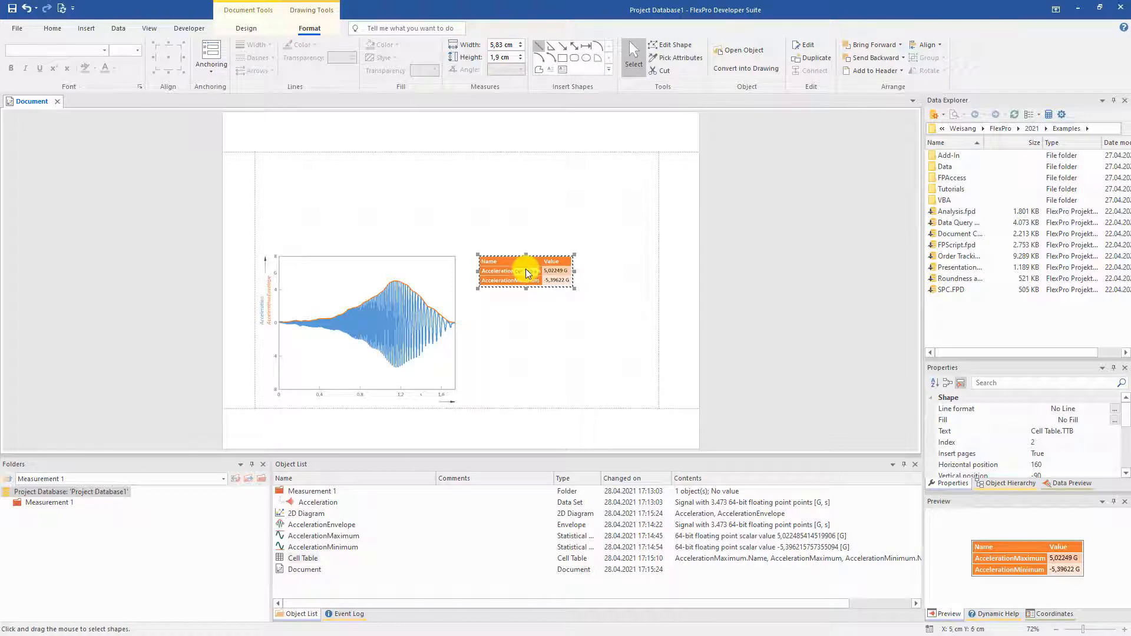
pyautogui.click(275, 198)
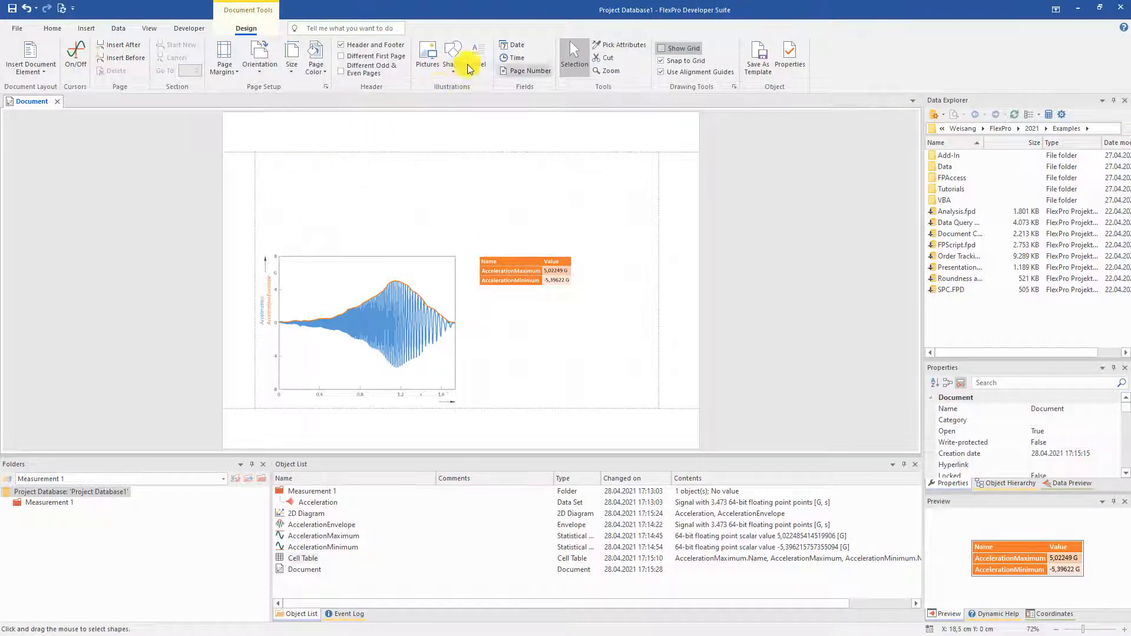
# Add a label above the diagram containing ". " followed by the folder name field, with font size 16.
pyautogui.click(478, 56)
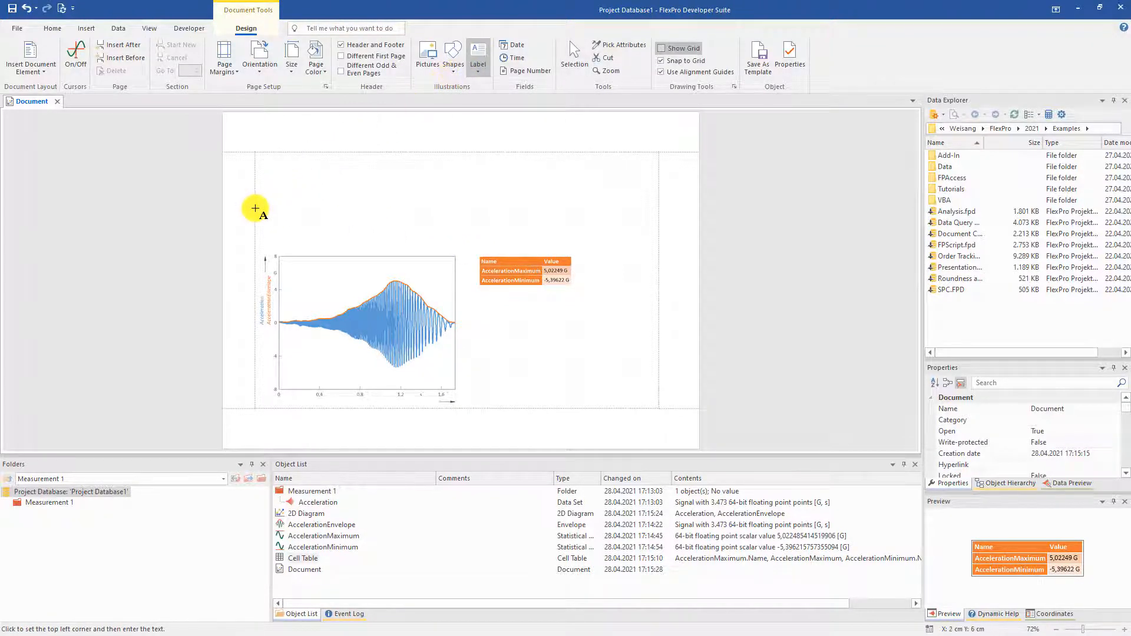
pyautogui.click(255, 208)
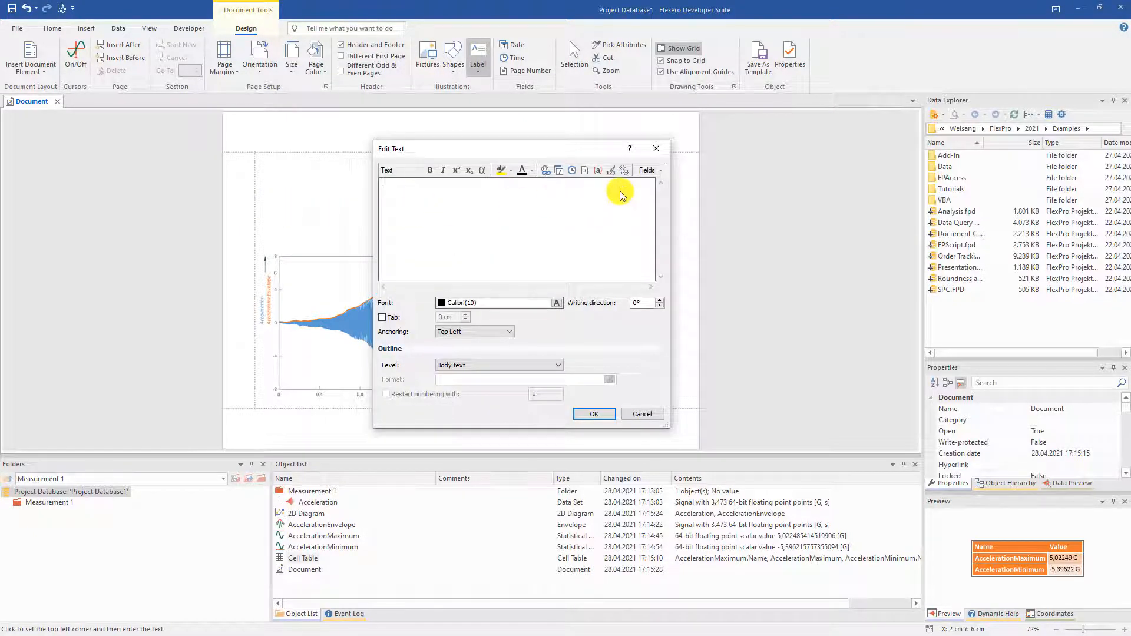
pyautogui.click(649, 170)
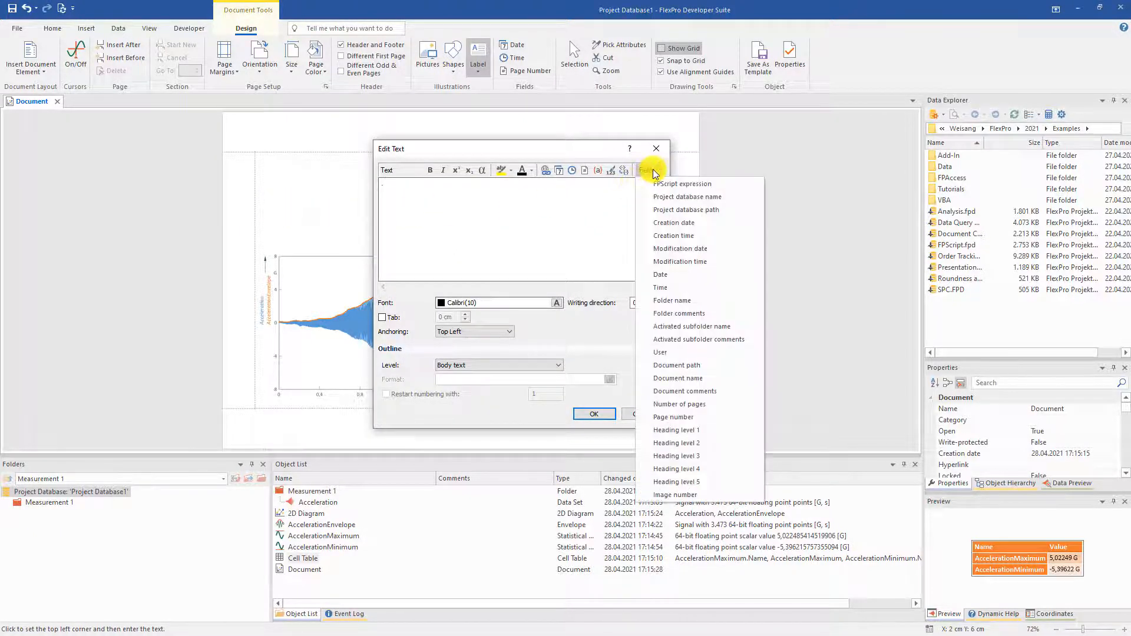
pyautogui.click(670, 300)
pyautogui.click(556, 304)
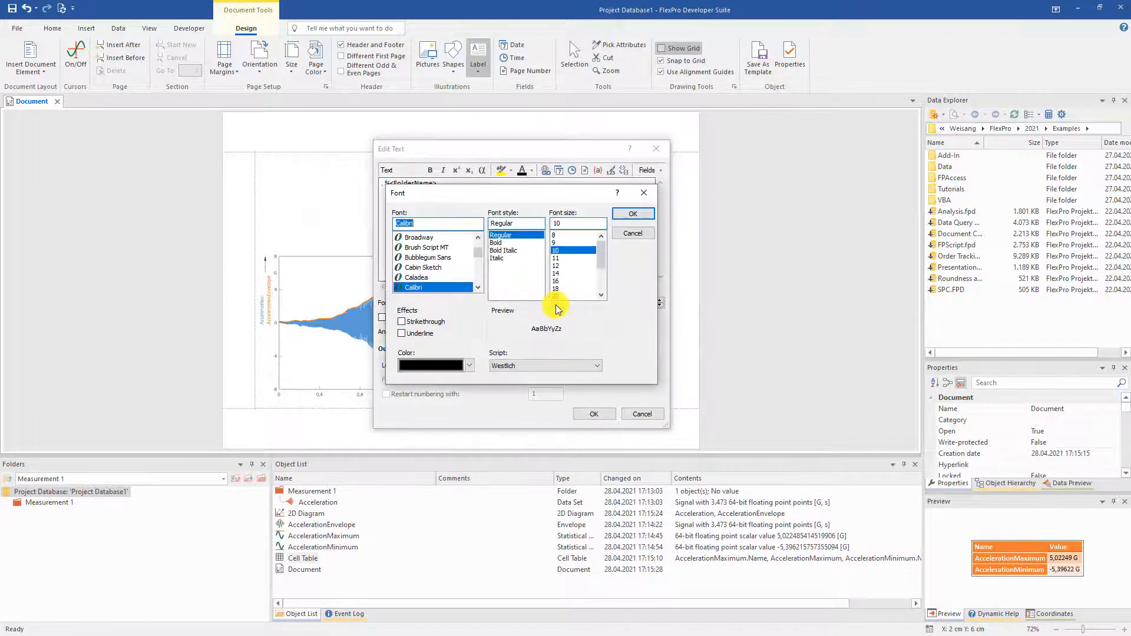
pyautogui.click(556, 281)
pyautogui.click(631, 214)
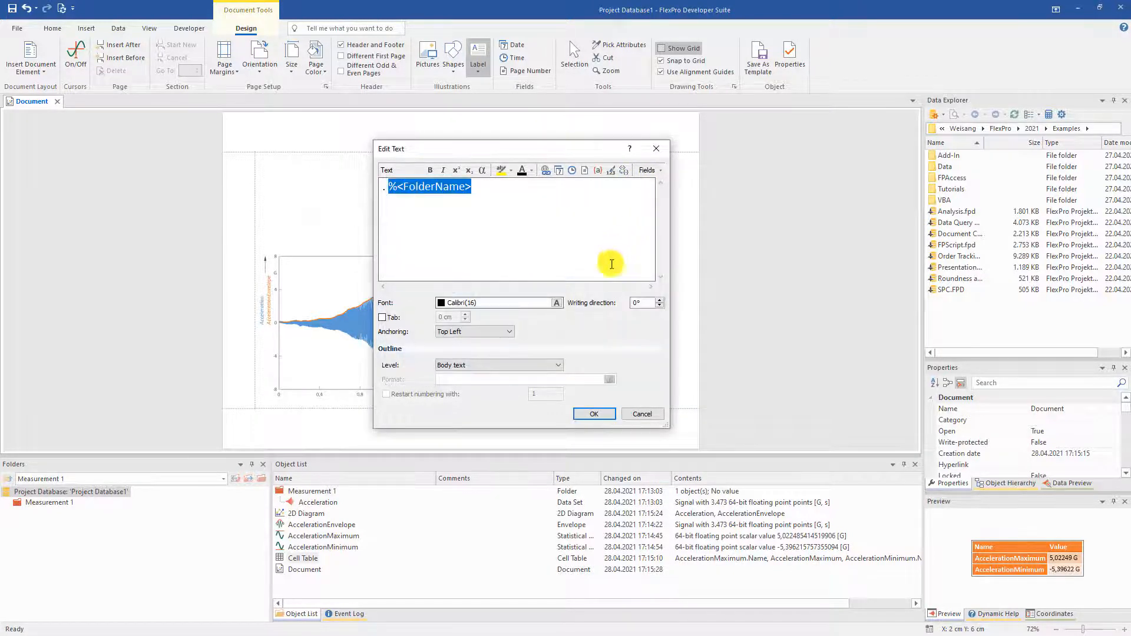
# Set the label's outline level to Heading level 1 and place it on the page.
pyautogui.click(562, 365)
pyautogui.click(530, 379)
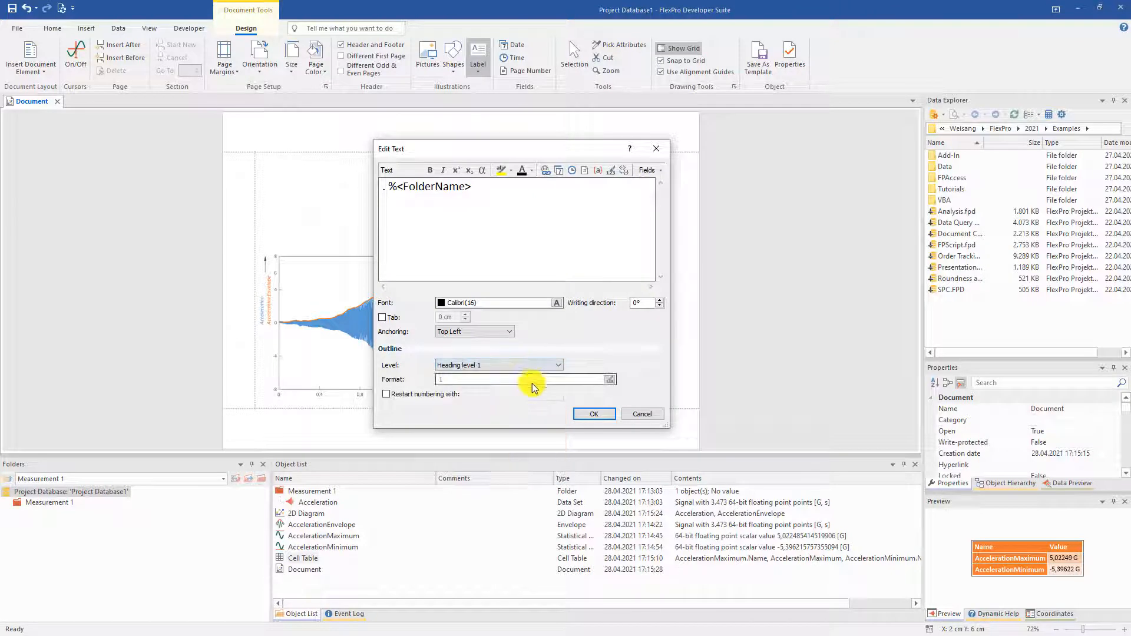
pyautogui.click(592, 414)
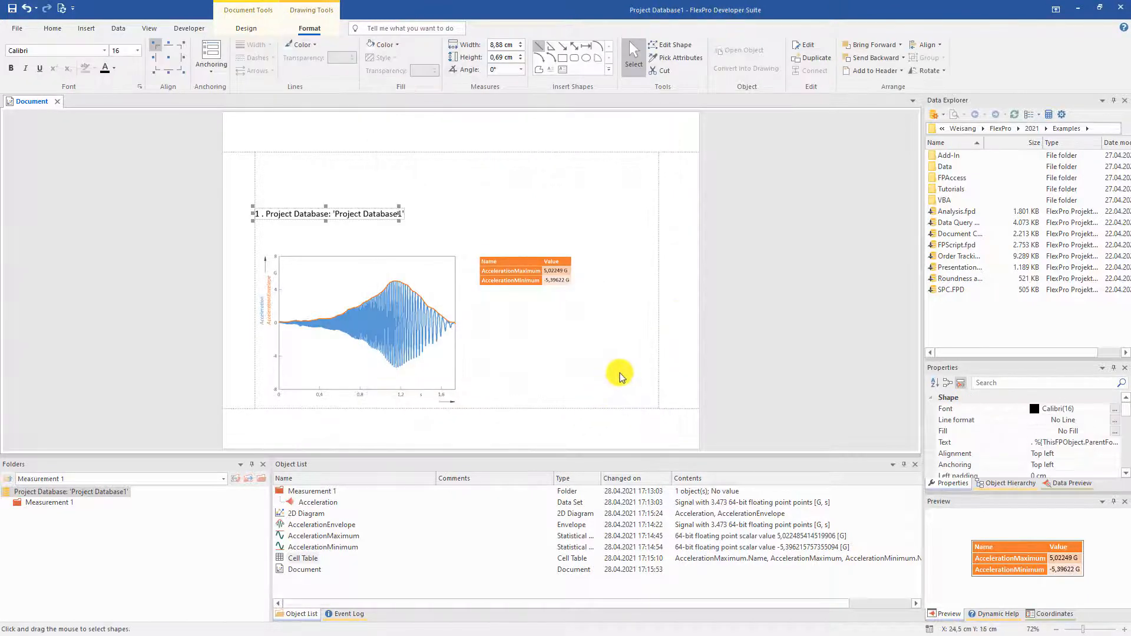
pyautogui.click(680, 308)
# Import Measurement 2.fpf and Measurement 3.fpf into the project database, with one subfolder per file.
pyautogui.rightClick(392, 523)
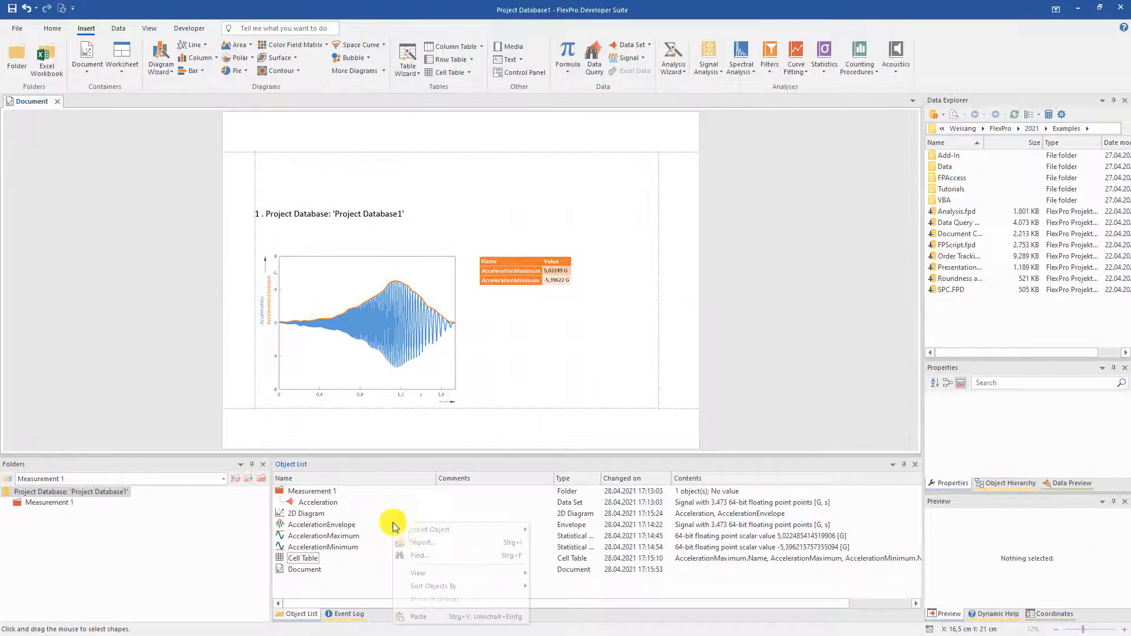
pyautogui.click(427, 541)
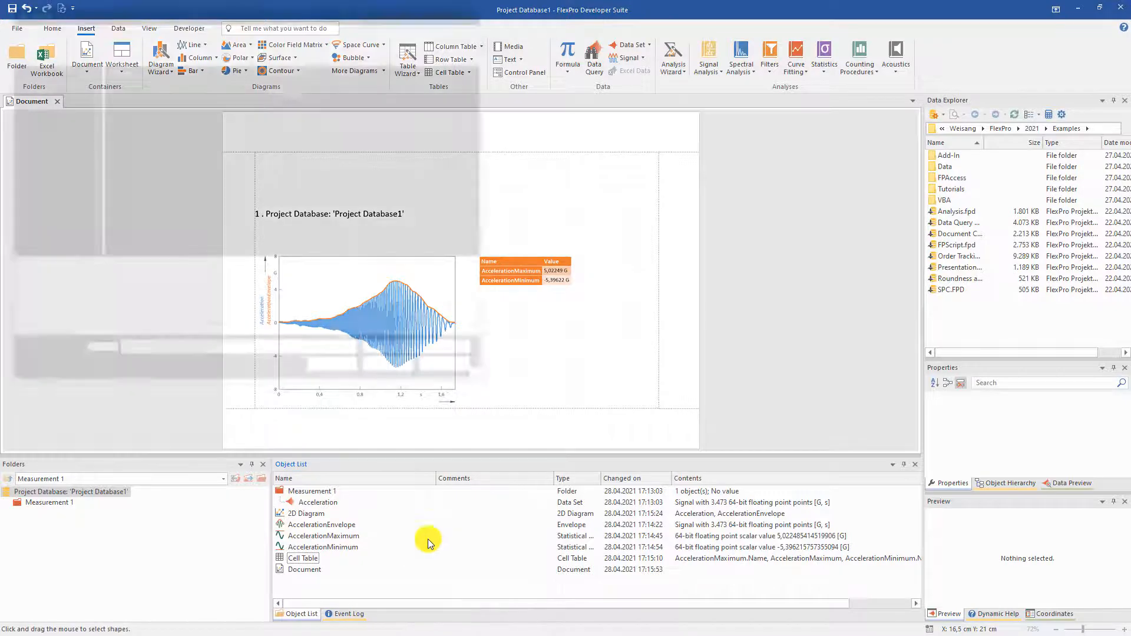
pyautogui.click(164, 84)
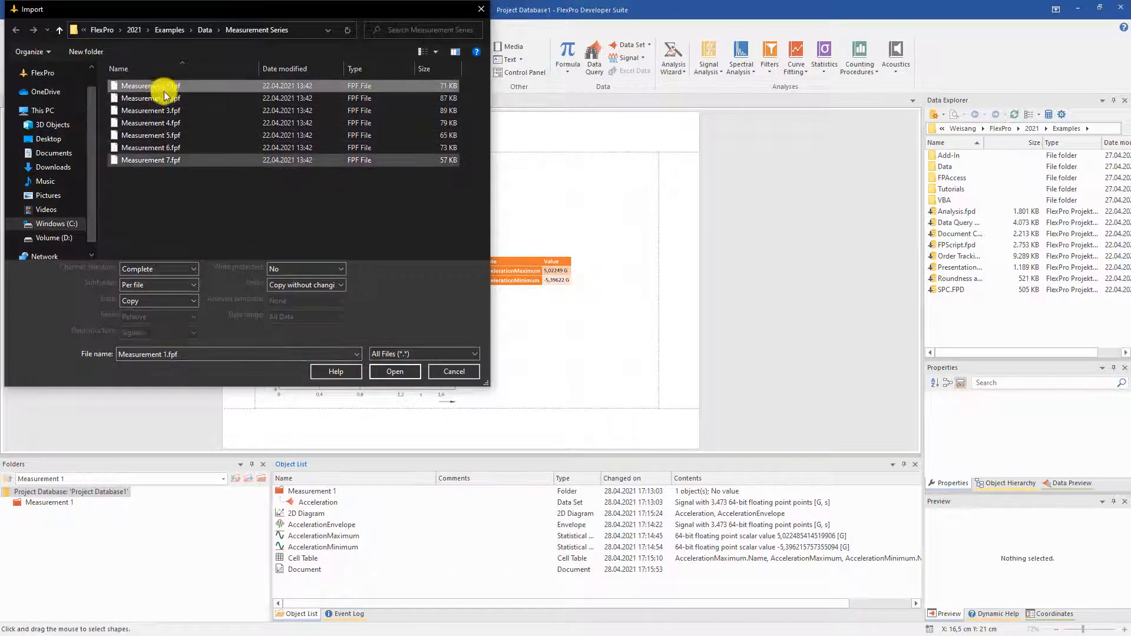
pyautogui.keyDown('shift'); pyautogui.click(167, 112); pyautogui.keyUp('shift')
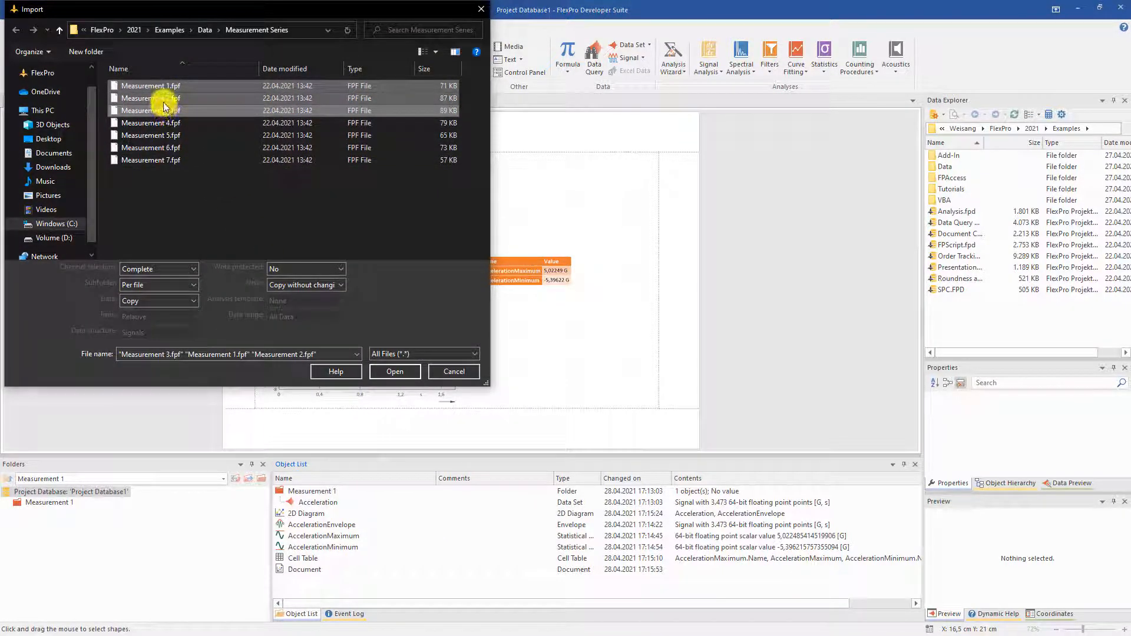
pyautogui.click(162, 100)
pyautogui.keyDown('shift'); pyautogui.click(160, 109); pyautogui.keyUp('shift')
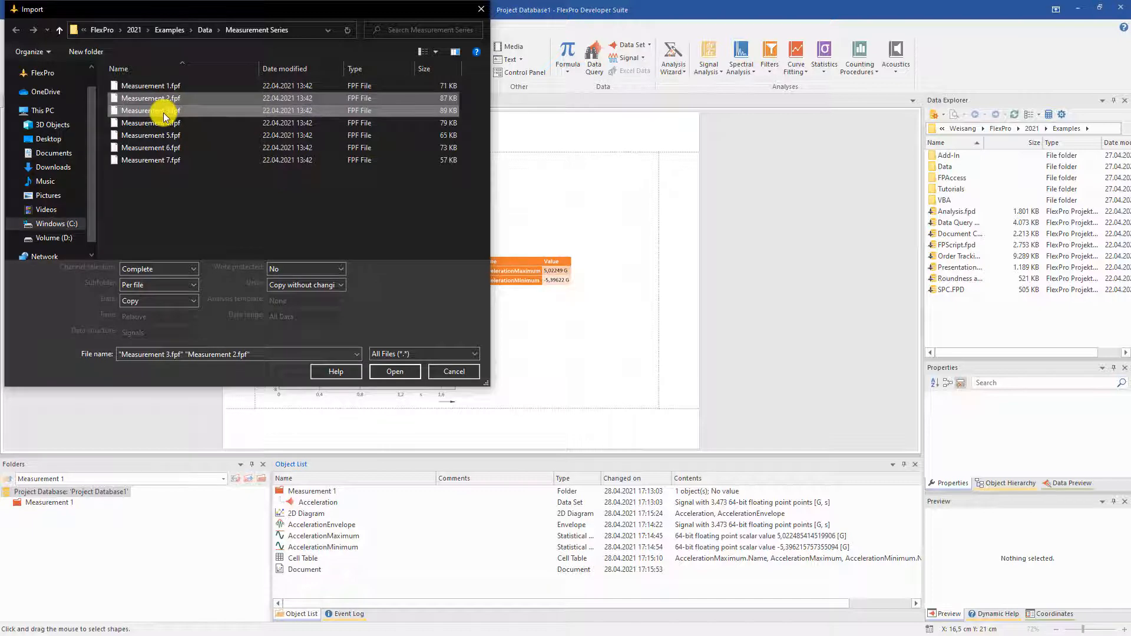
pyautogui.click(394, 376)
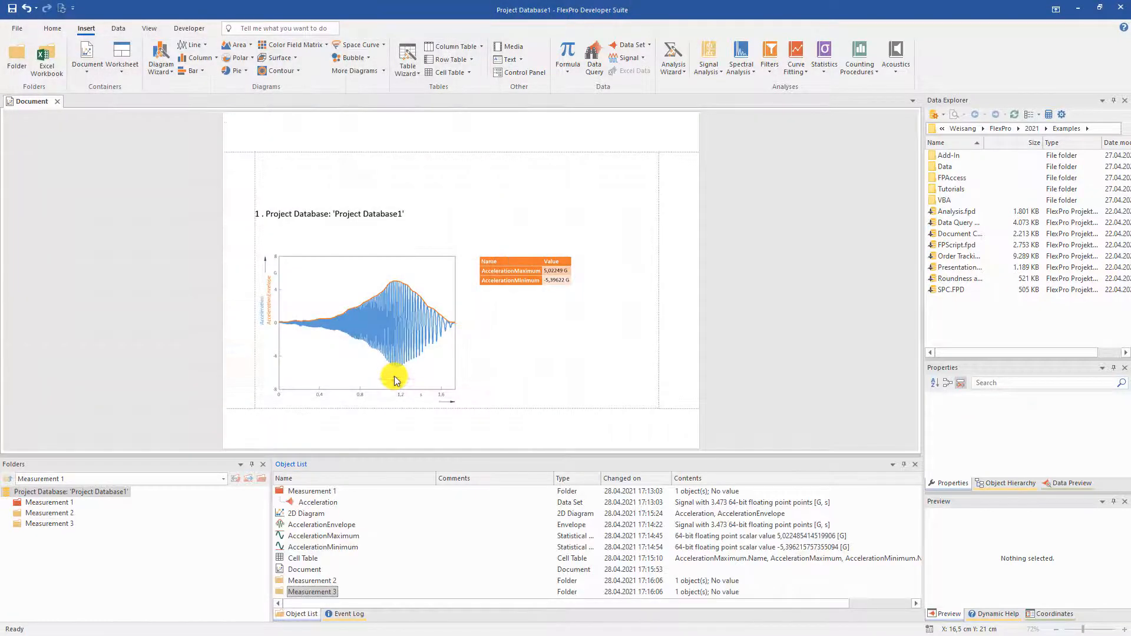
pyautogui.click(239, 477)
# Save the document as an Analysis template named MyAnalysis in the personal template database.
pyautogui.click(667, 241)
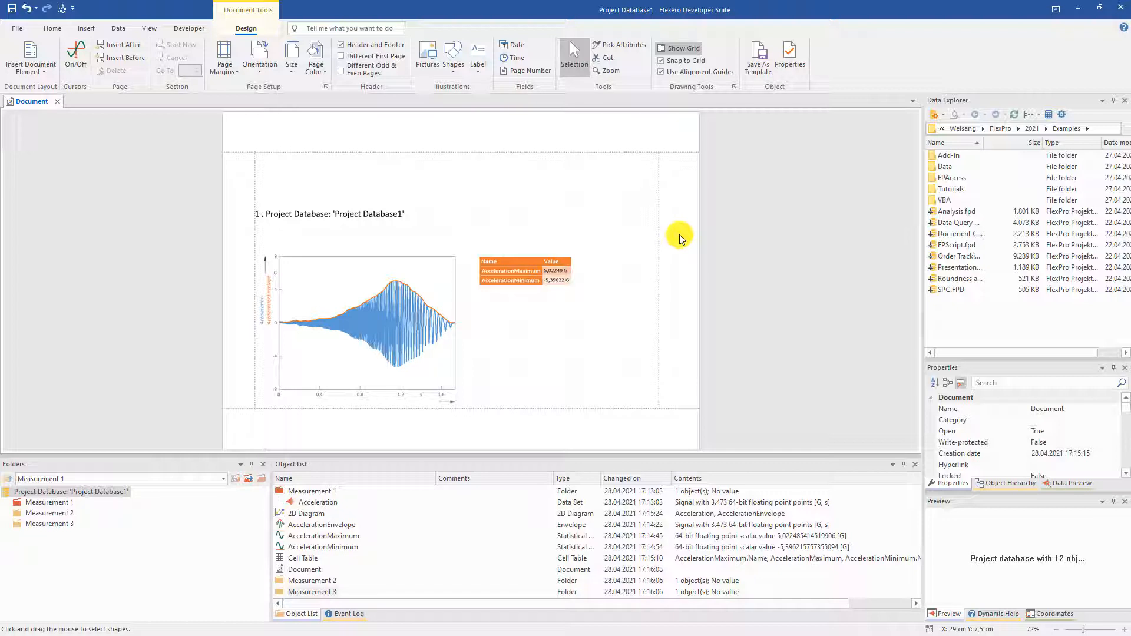
pyautogui.click(756, 62)
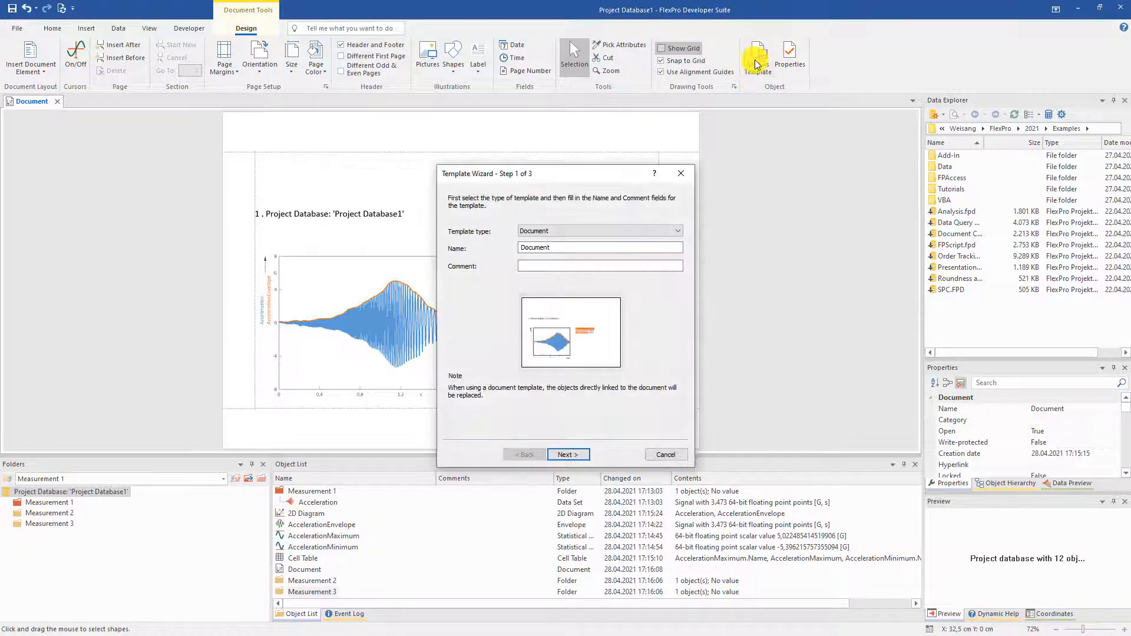
pyautogui.click(670, 230)
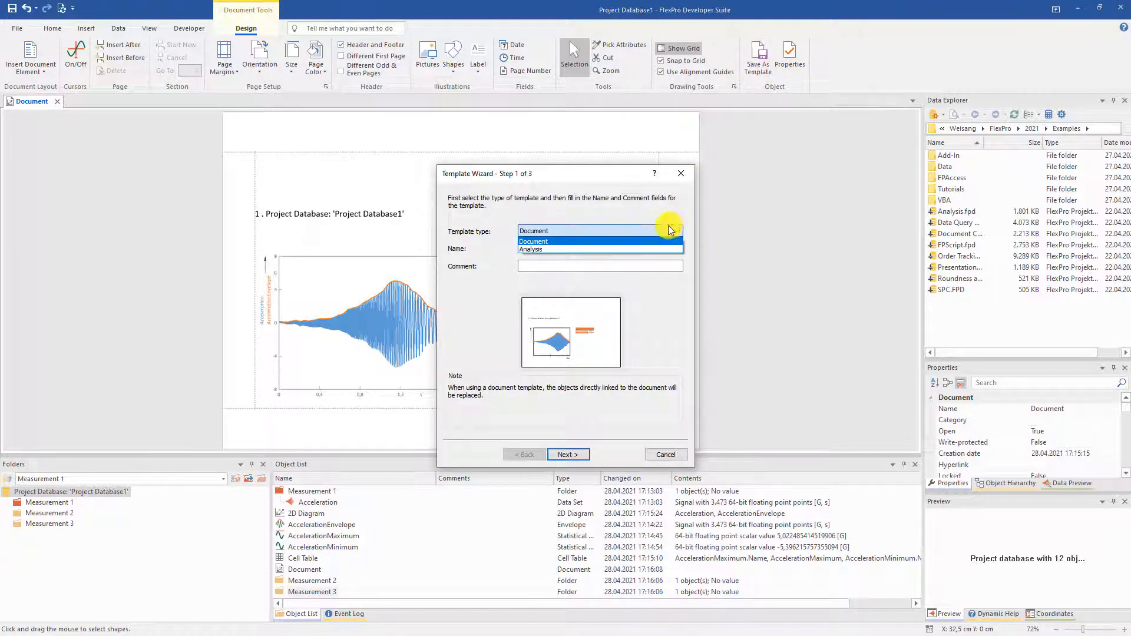
pyautogui.click(578, 249)
pyautogui.moveTo(570, 247); pyautogui.dragTo(467, 245)
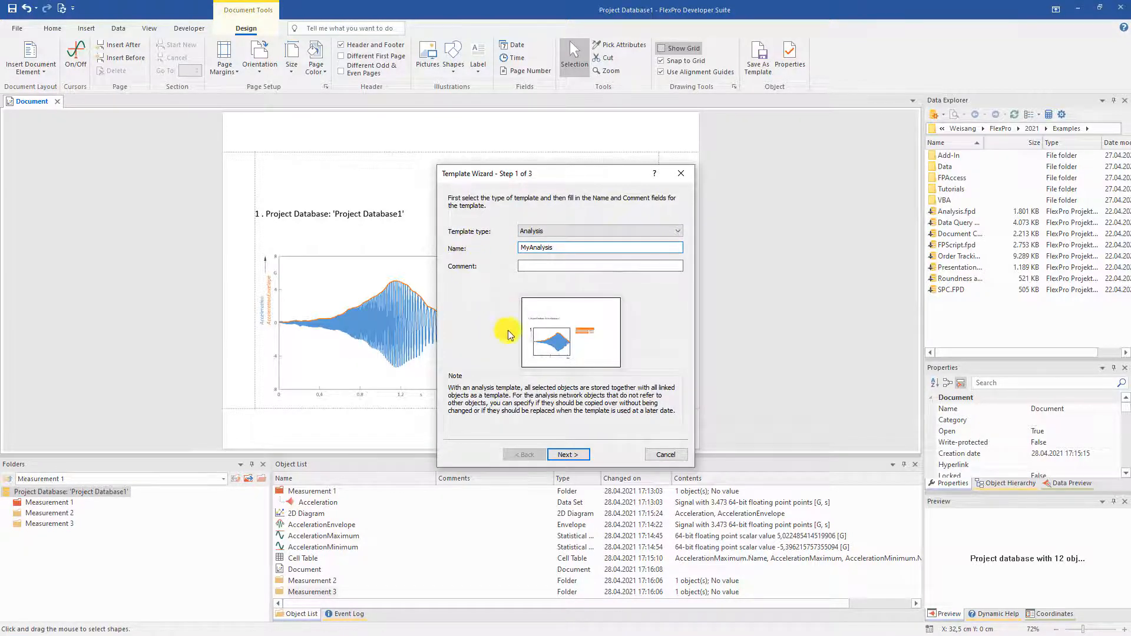
pyautogui.click(568, 455)
pyautogui.click(569, 456)
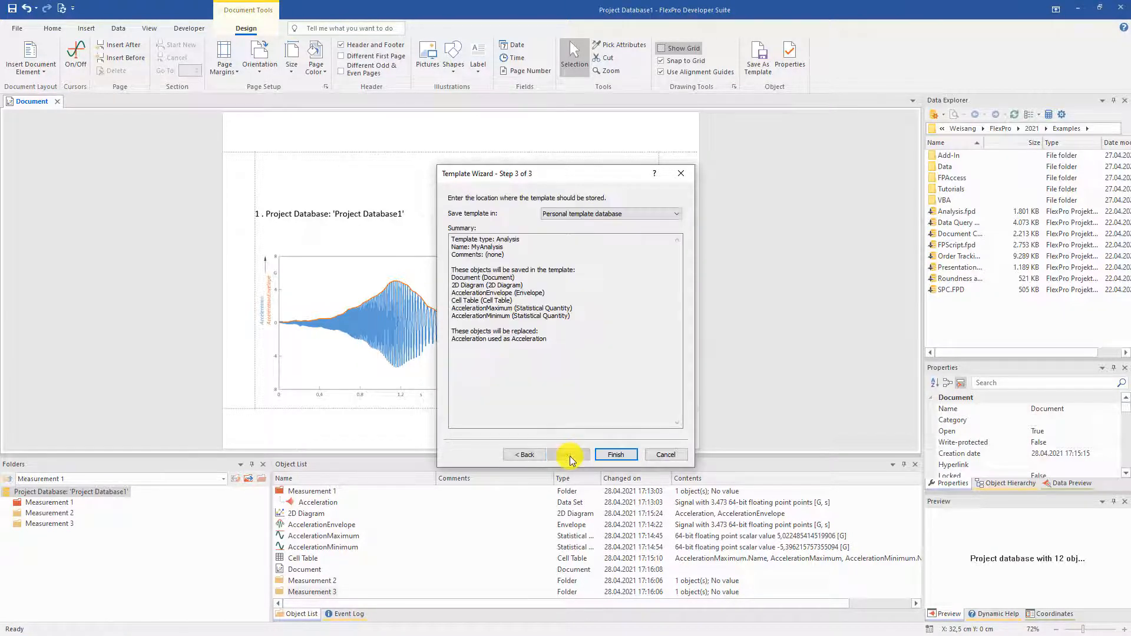
pyautogui.click(612, 454)
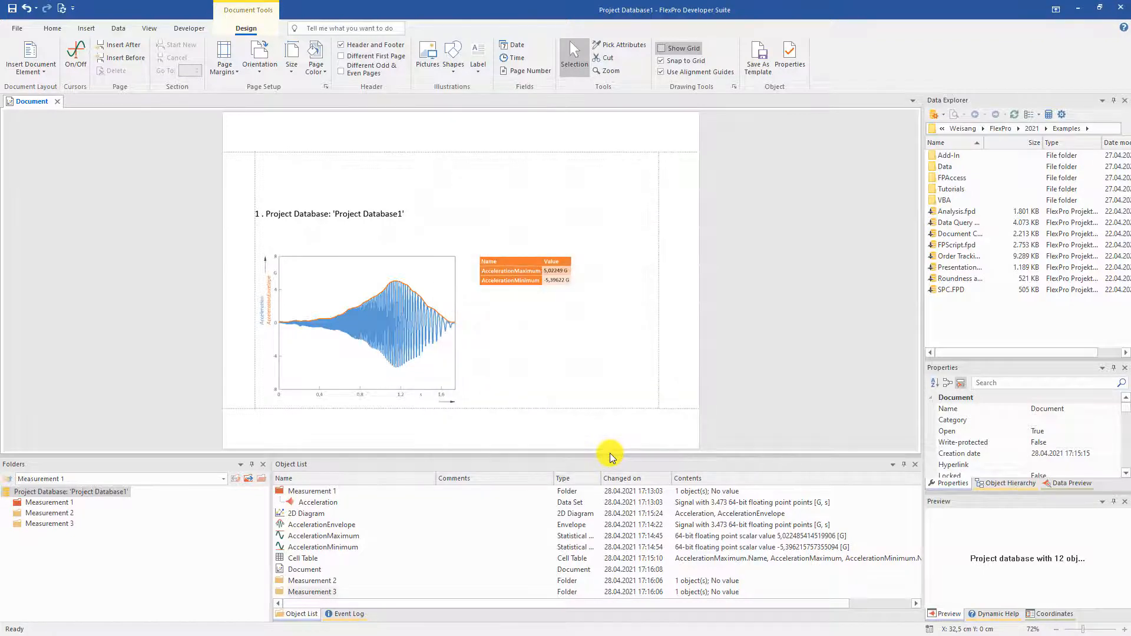
# Delete all objects and measurement folders from the project database.
pyautogui.click(416, 529)
pyautogui.hotkey('ctrl', 'a')
pyautogui.rightClick(333, 530)
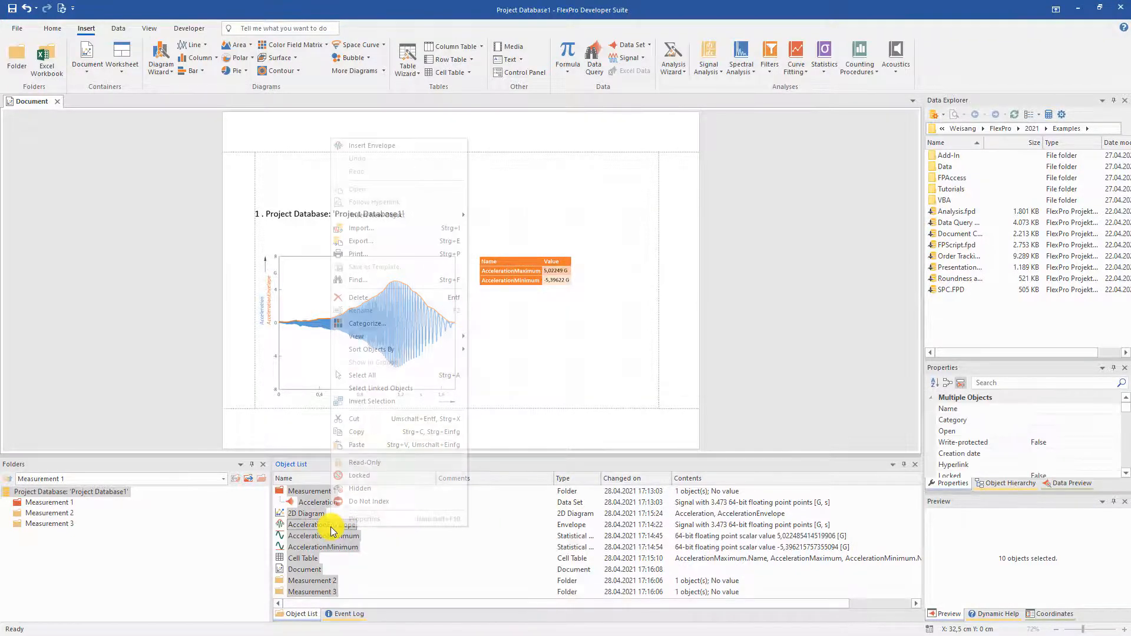
pyautogui.click(372, 295)
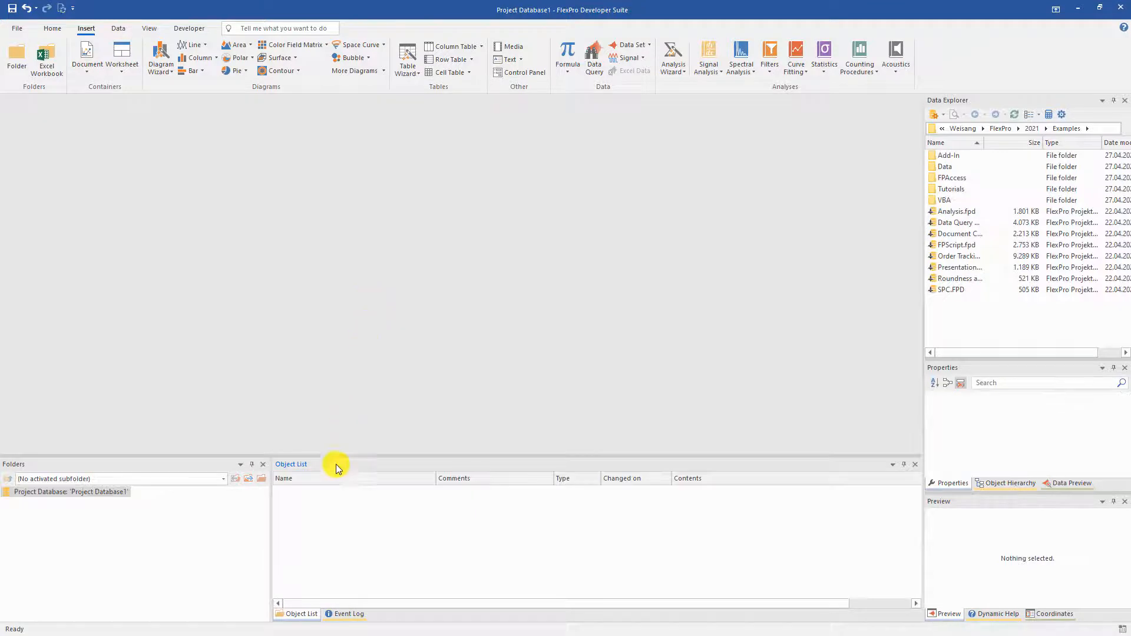
# Import Measurement 1.fpf, Measurement 2.fpf and Measurement 3.fpf into the project database with the MyAnalysis analysis template.
pyautogui.rightClick(327, 508)
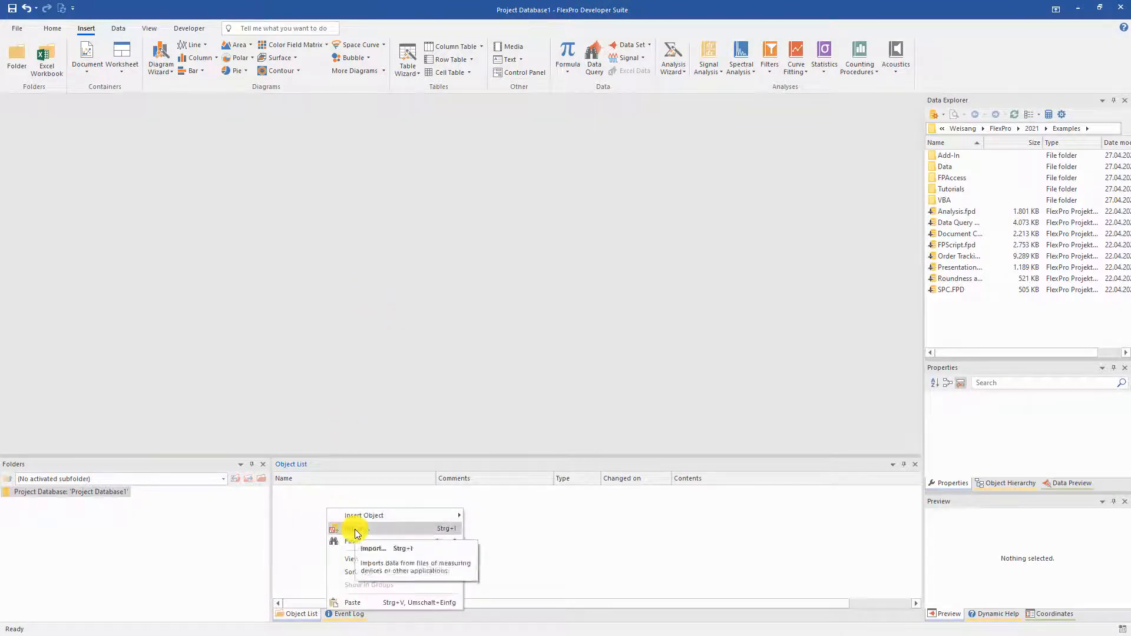
pyautogui.click(355, 529)
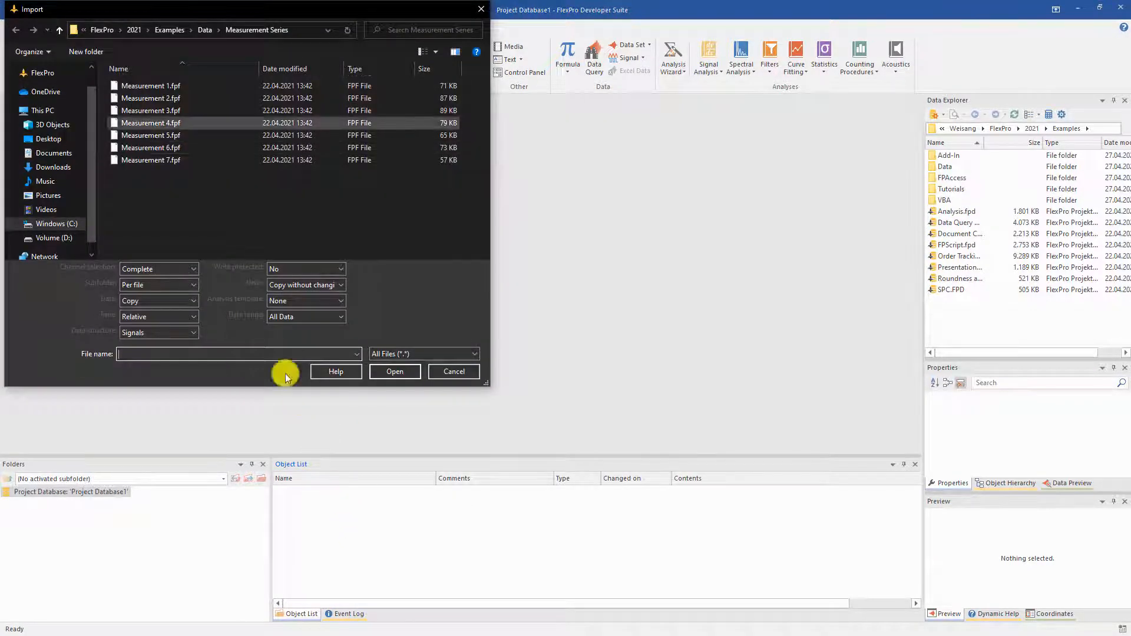
pyautogui.click(157, 87)
pyautogui.keyDown('shift'); pyautogui.click(157, 117); pyautogui.keyUp('shift')
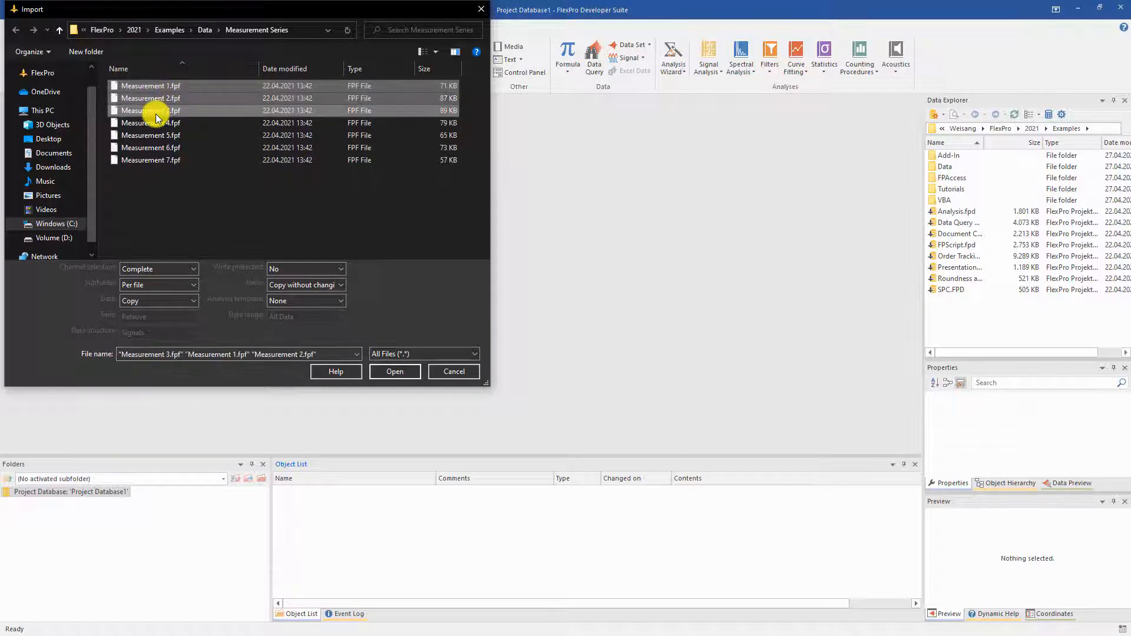
pyautogui.click(342, 300)
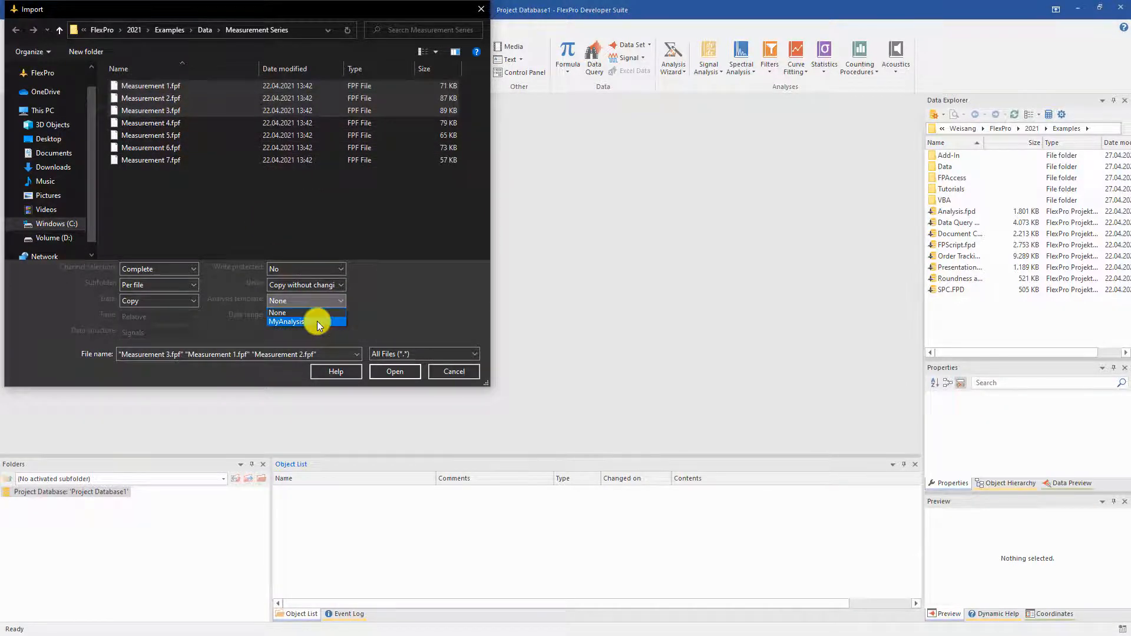
pyautogui.click(317, 322)
pyautogui.click(381, 369)
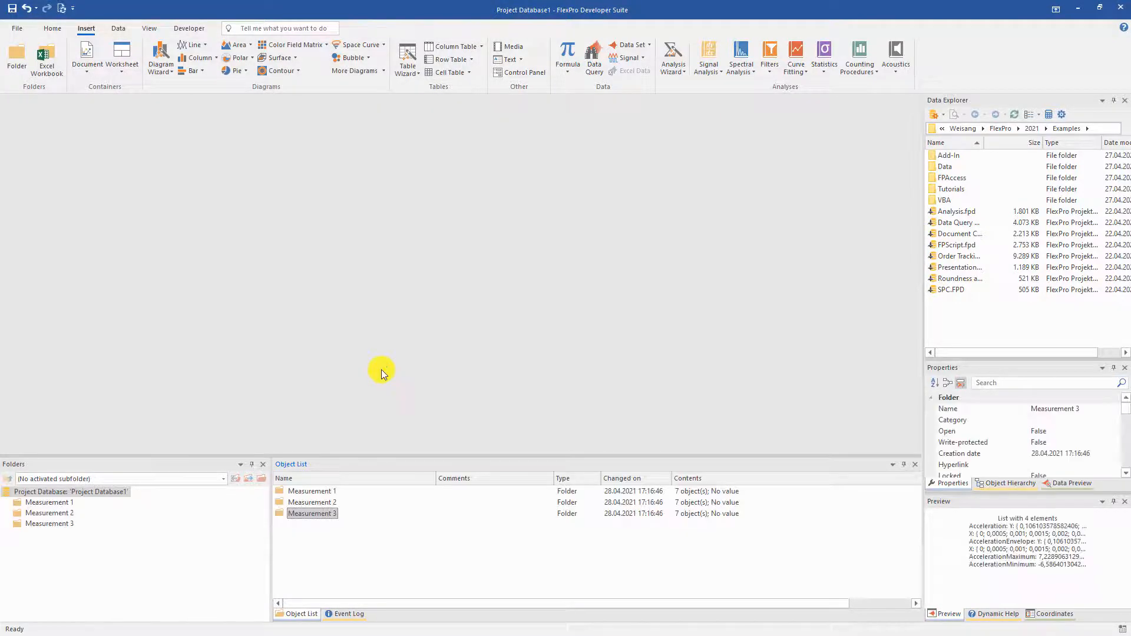
# Examine the objects in the Measurement 1, Measurement 2 and Measurement 3 folders.
pyautogui.click(48, 503)
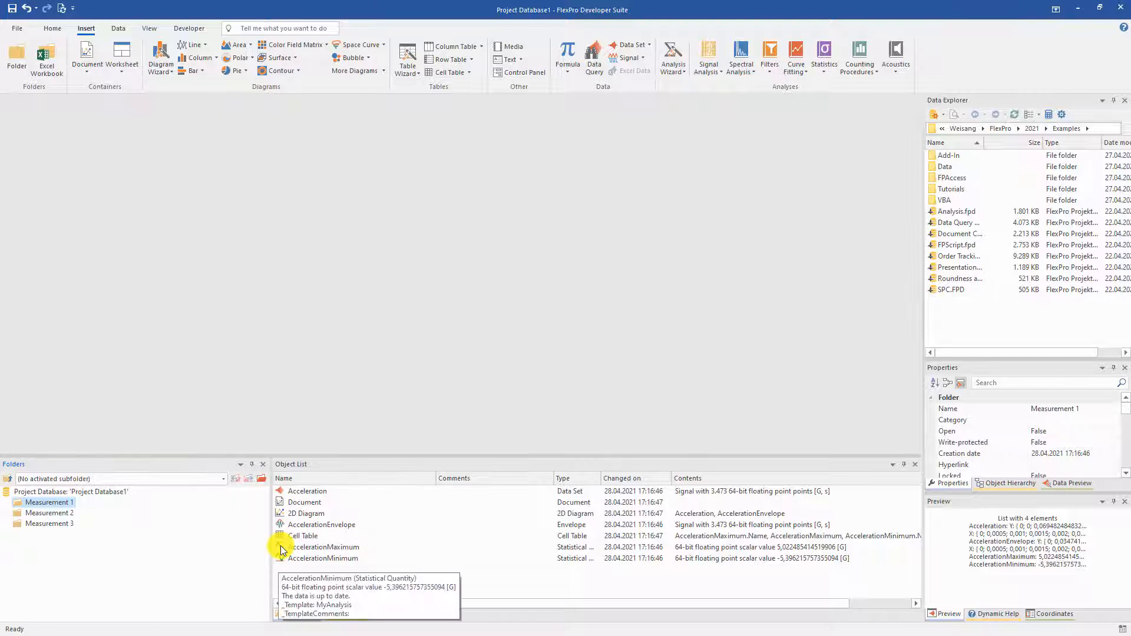
pyautogui.click(53, 514)
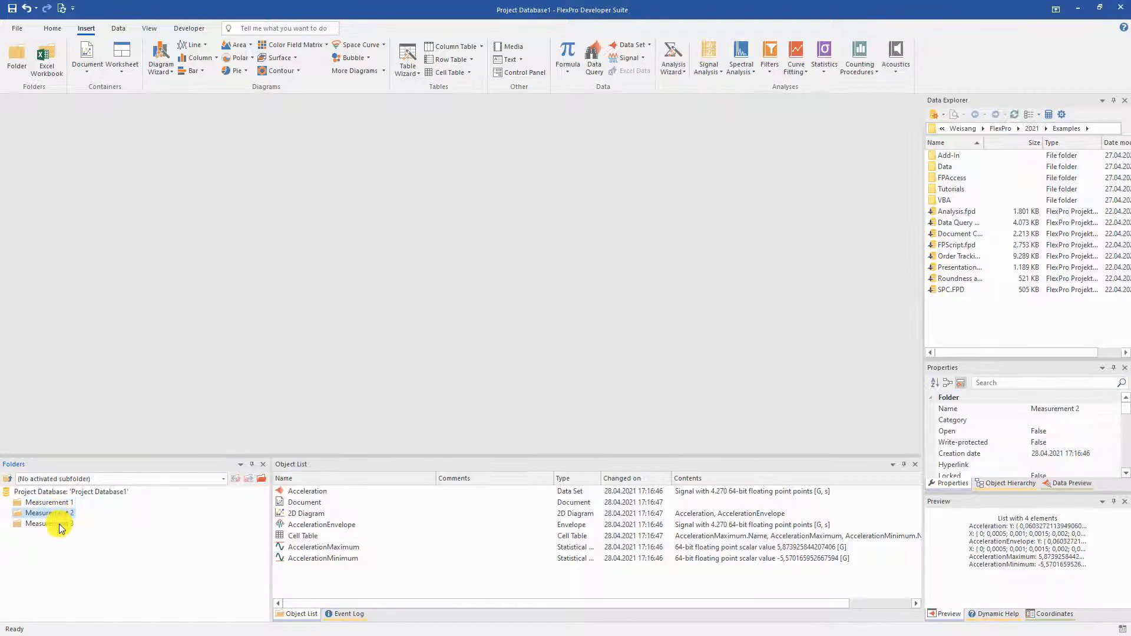
pyautogui.click(59, 525)
# Create a data query at the project database's root level with the search criterion Name is 'Acceleration'.
pyautogui.click(87, 493)
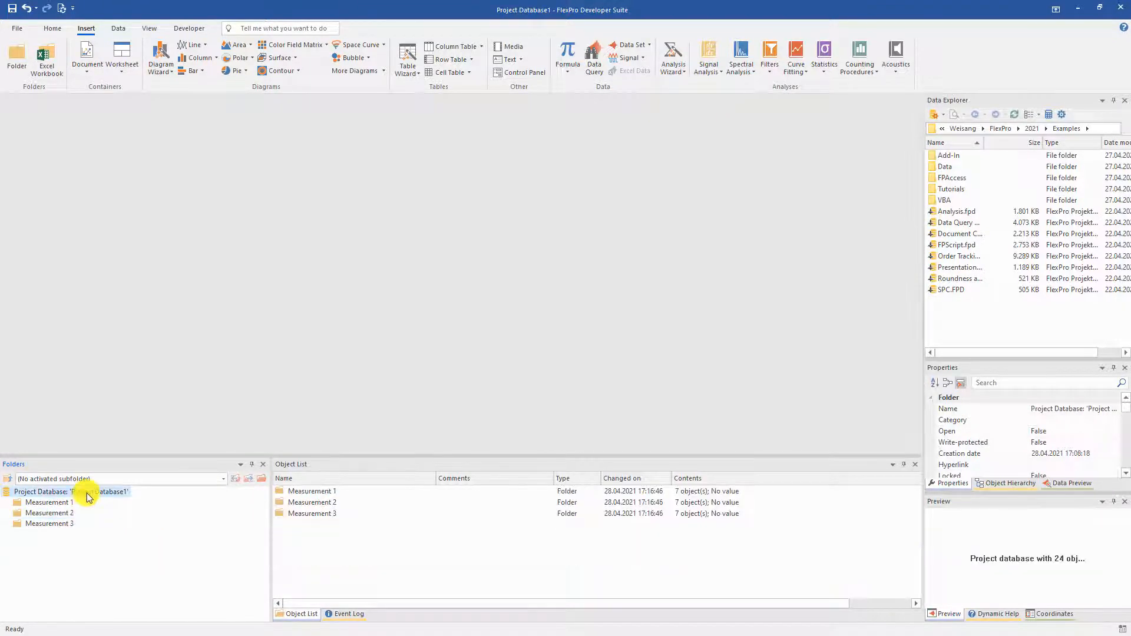
pyautogui.click(325, 542)
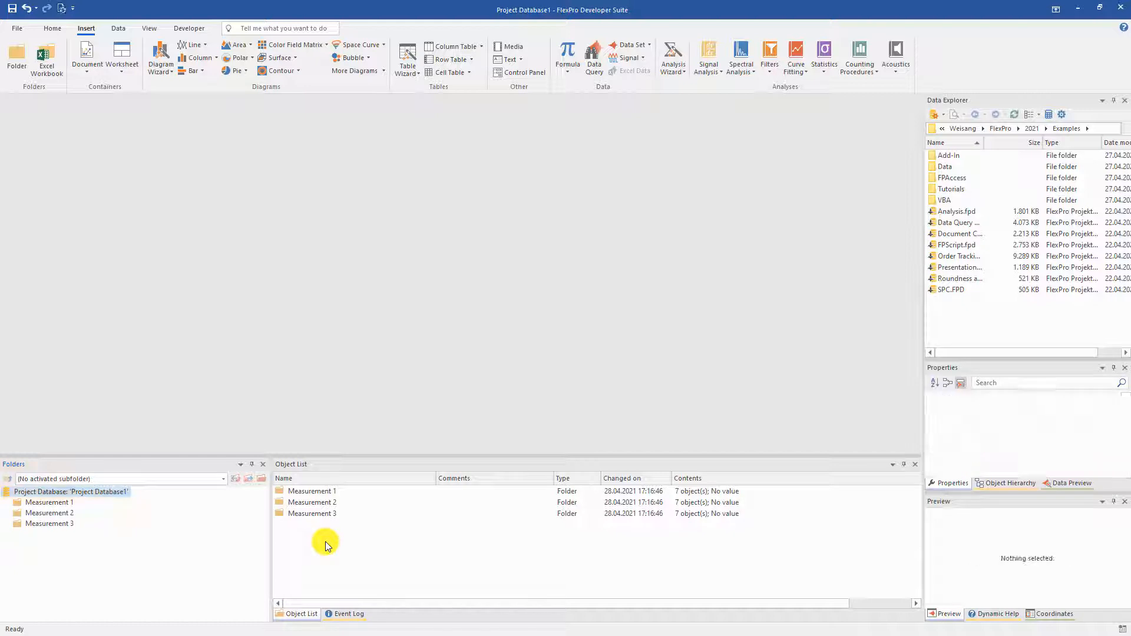
pyautogui.click(593, 50)
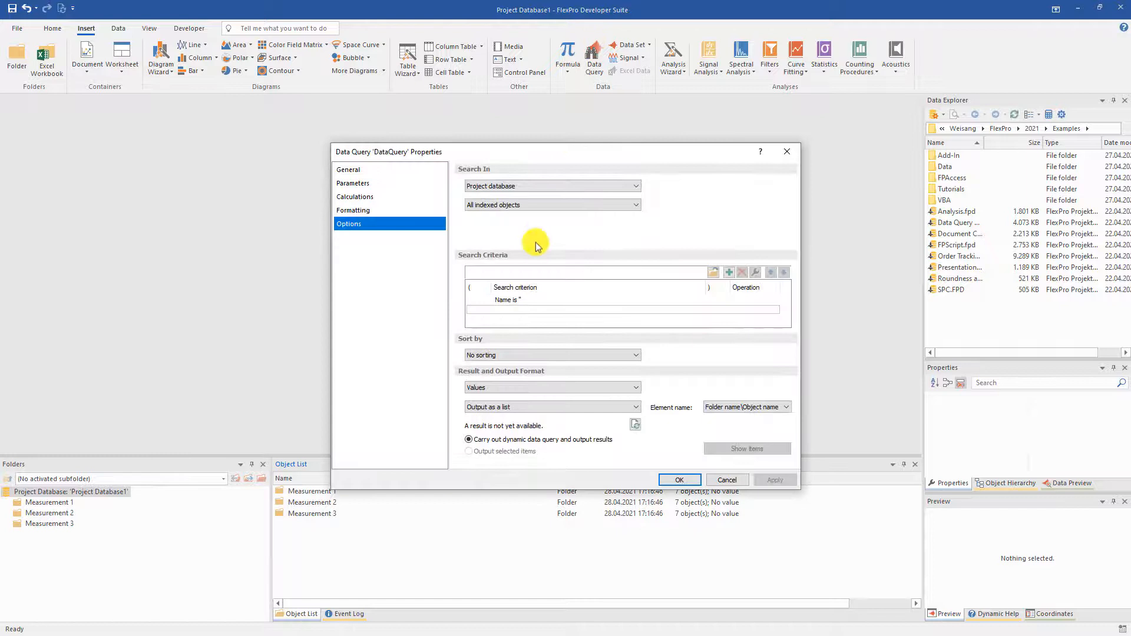
pyautogui.doubleClick(519, 299)
pyautogui.click(738, 308)
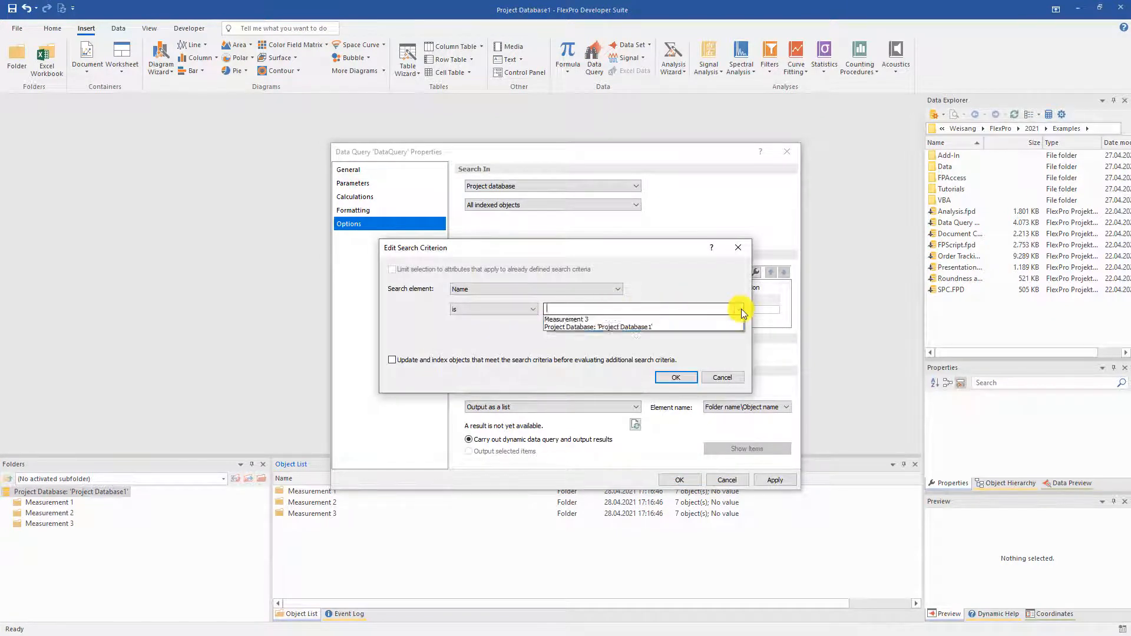
pyautogui.click(597, 328)
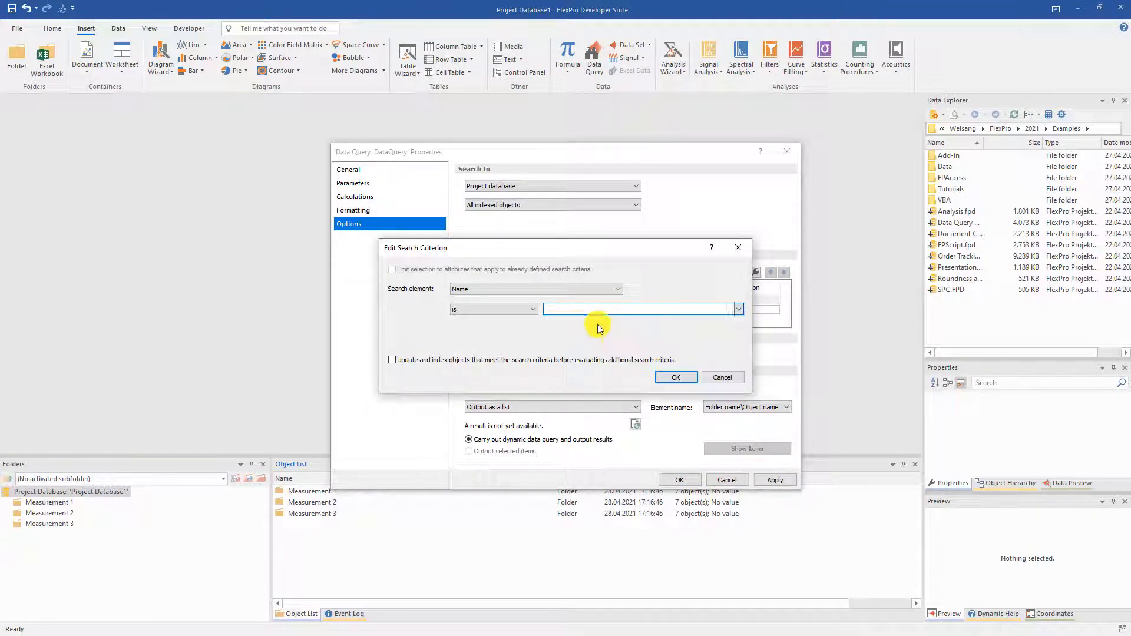
pyautogui.click(665, 380)
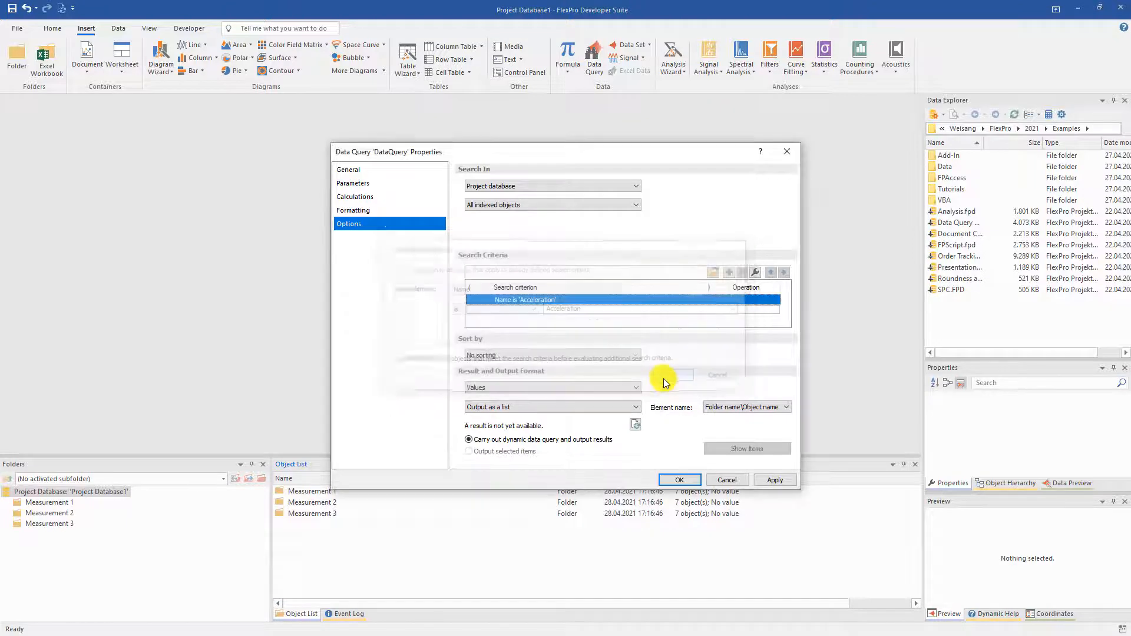
pyautogui.click(675, 480)
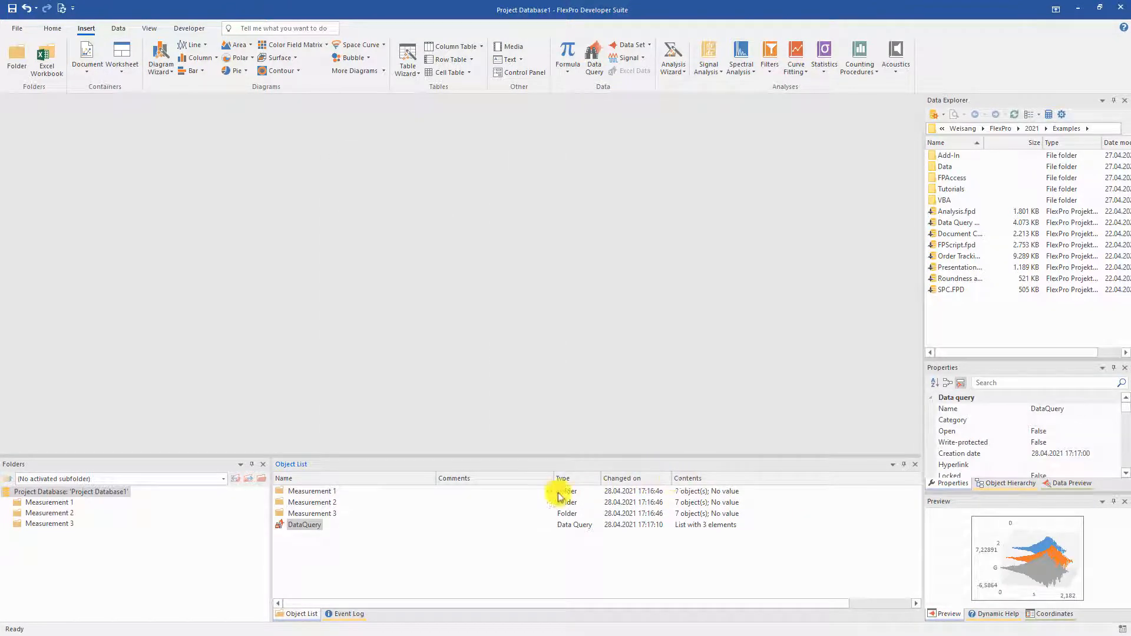
# Rename the new data query as Signal and plot it in a 3D line diagram.
pyautogui.click(316, 525)
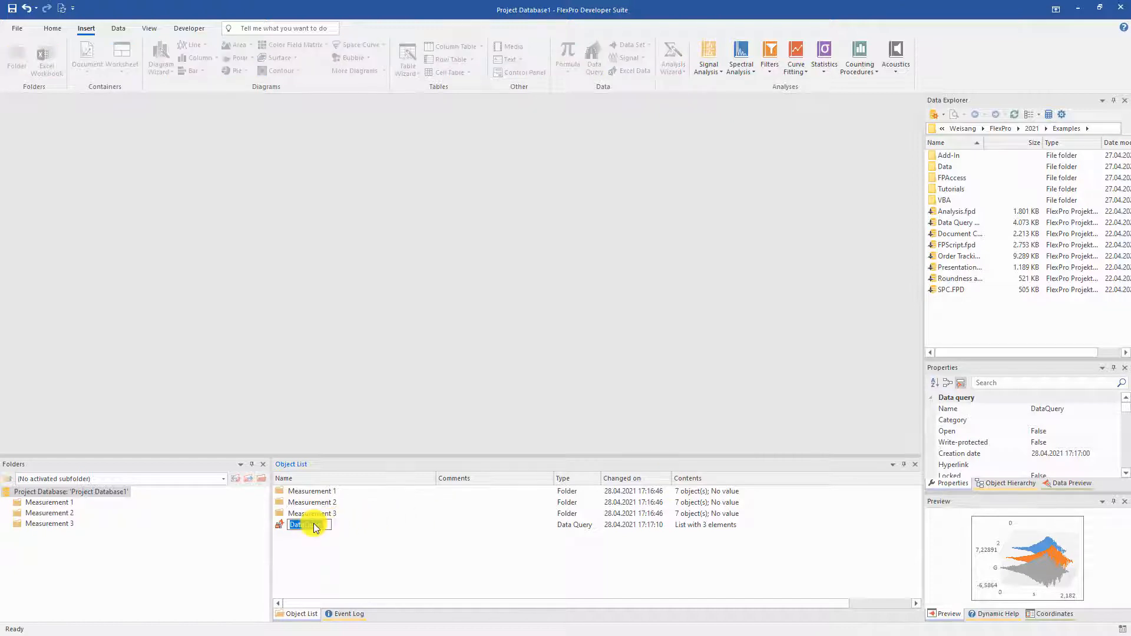
pyautogui.write('Signal')
pyautogui.press('Return')
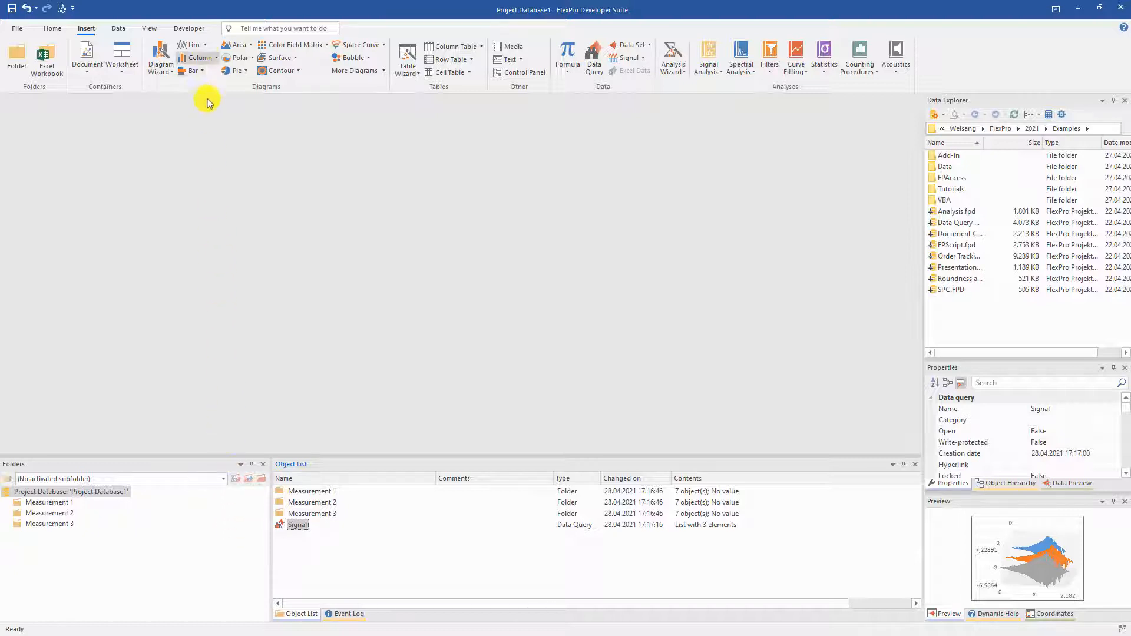
pyautogui.click(201, 45)
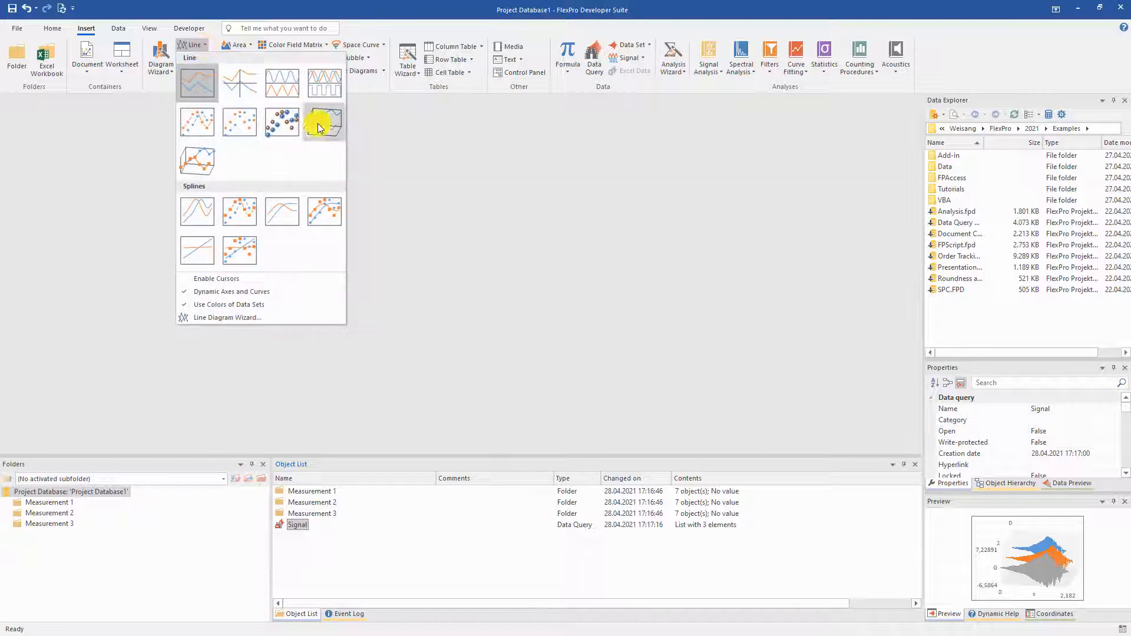
pyautogui.click(318, 123)
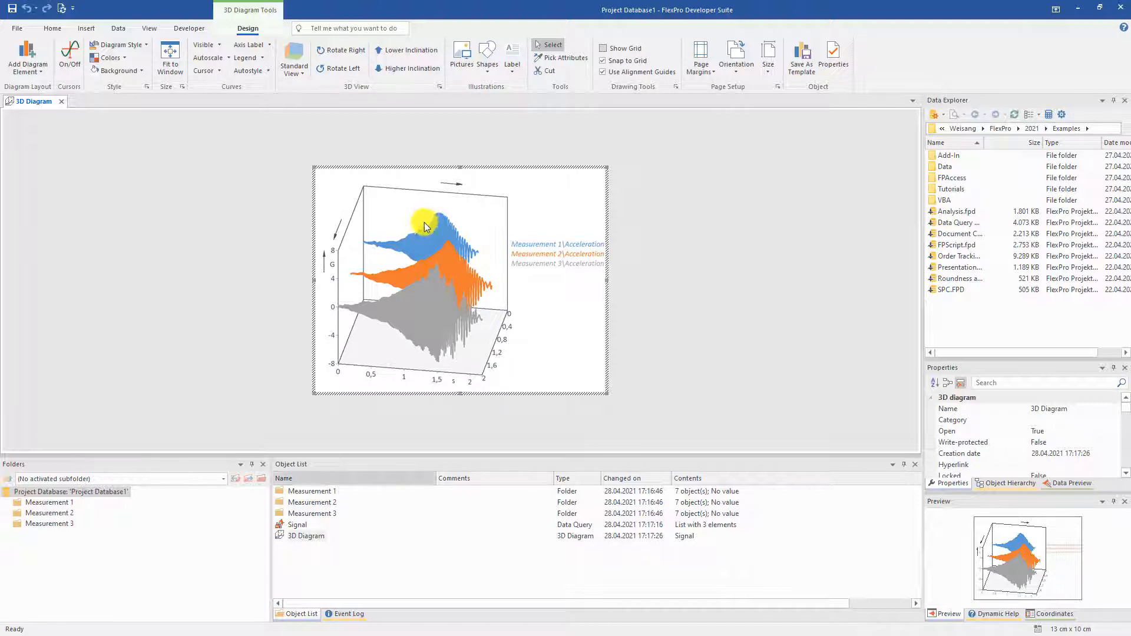
# Calculate the upper envelope of the complete Signal list, using linear interpolation and the maximum gradient algorithm.
pyautogui.click(297, 525)
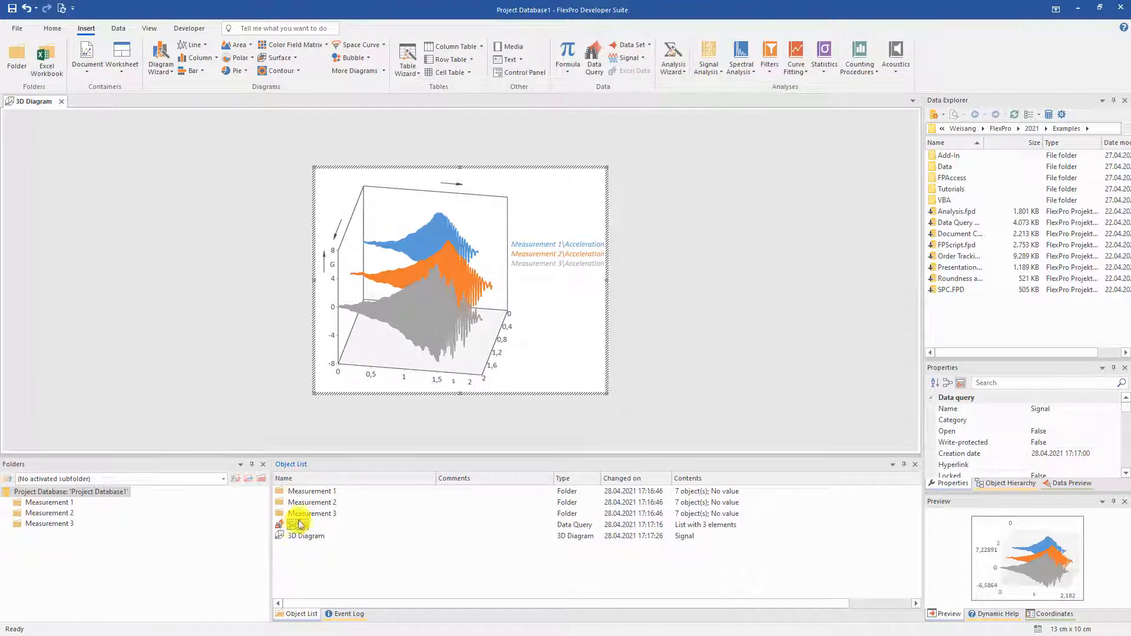
pyautogui.click(709, 62)
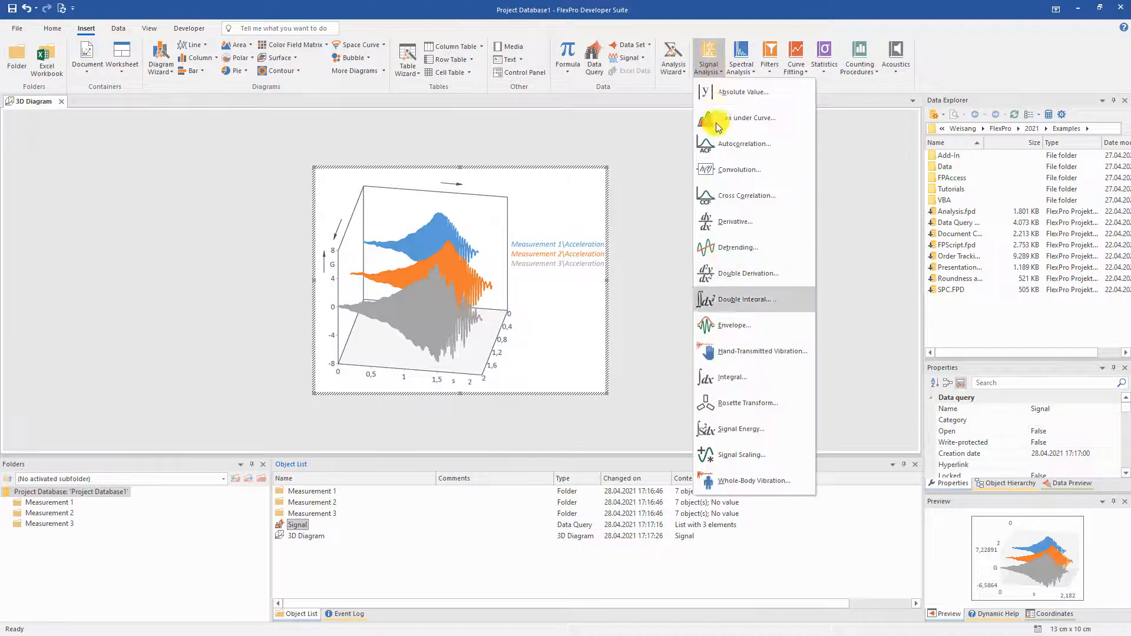
pyautogui.click(730, 328)
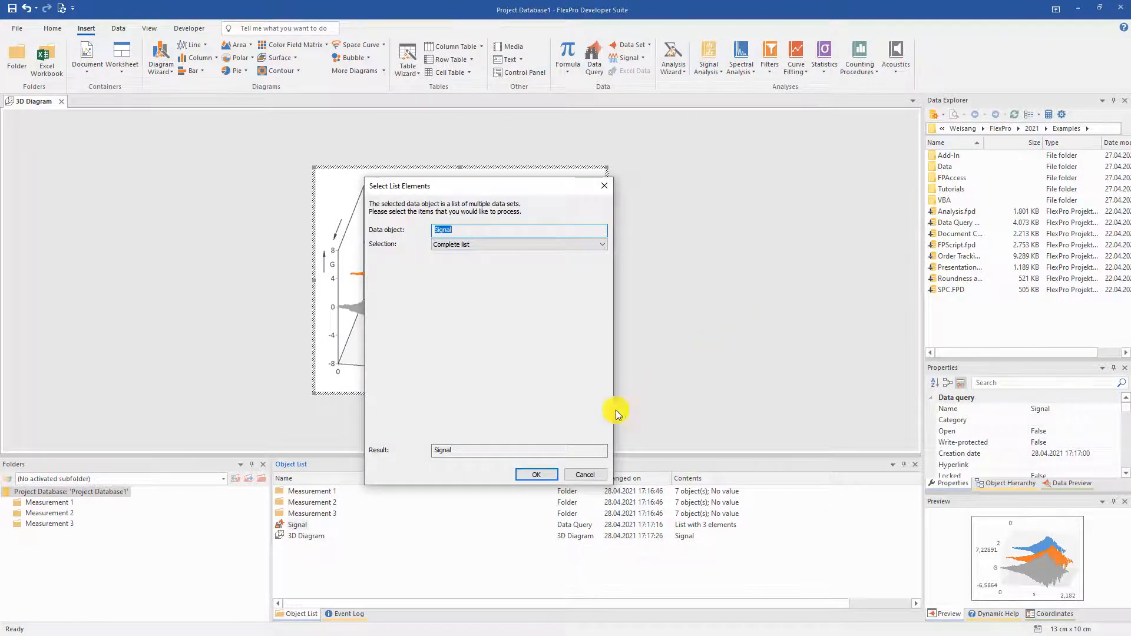
pyautogui.click(525, 476)
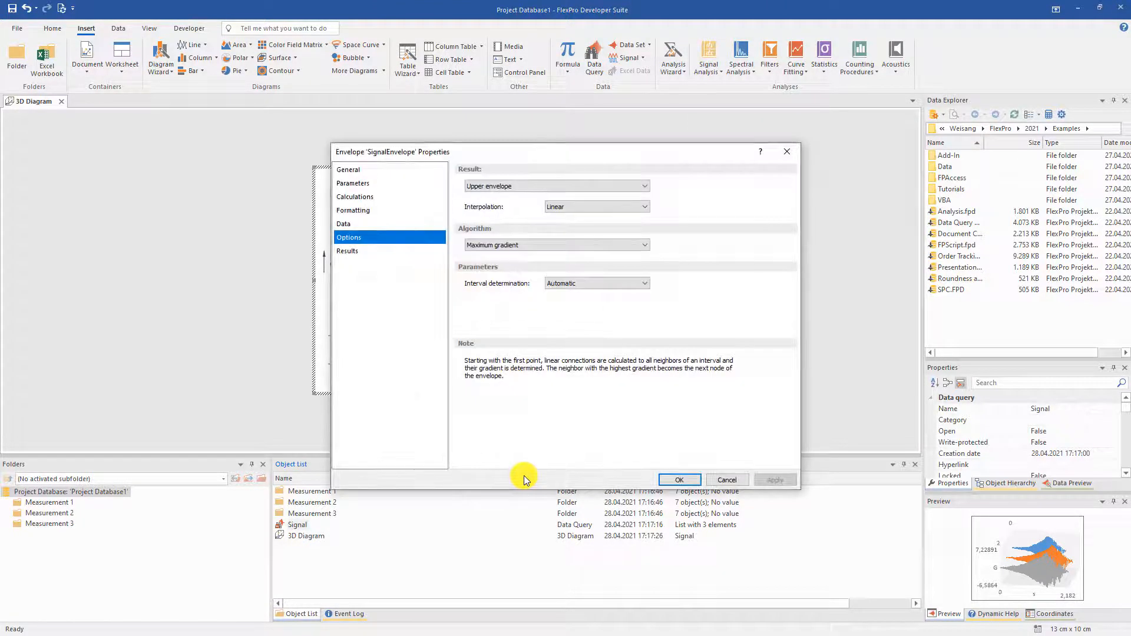
pyautogui.click(679, 479)
# Add the complete SignalEnvelope list to the 3D diagram as Waterfall curves.
pyautogui.moveTo(334, 546); pyautogui.dragTo(430, 258)
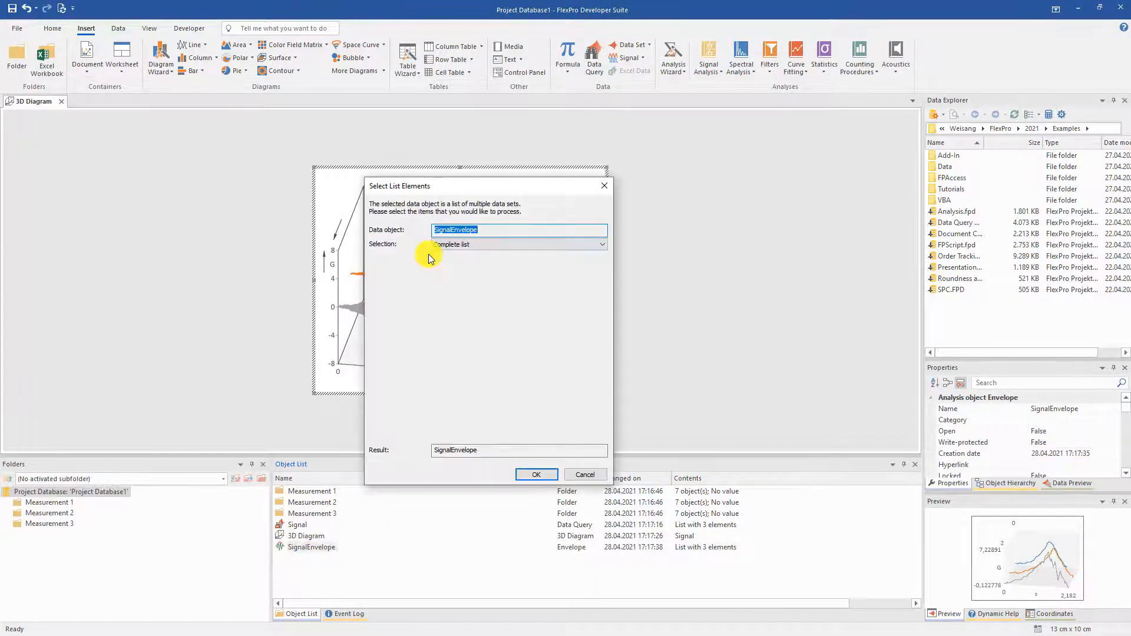
pyautogui.click(530, 475)
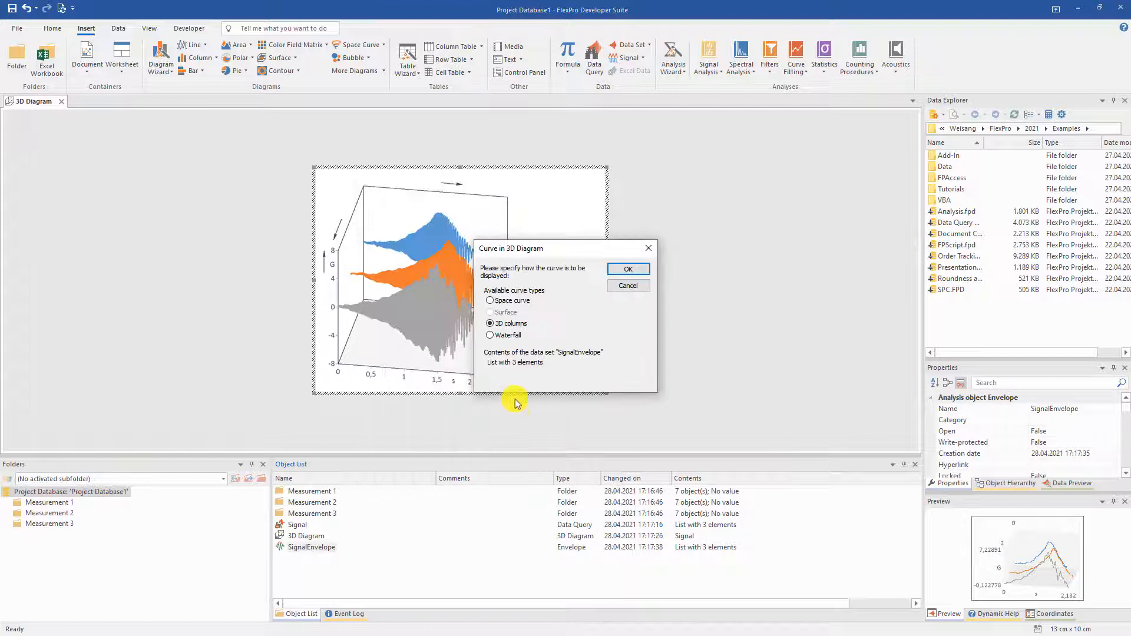
pyautogui.click(505, 337)
pyautogui.click(642, 268)
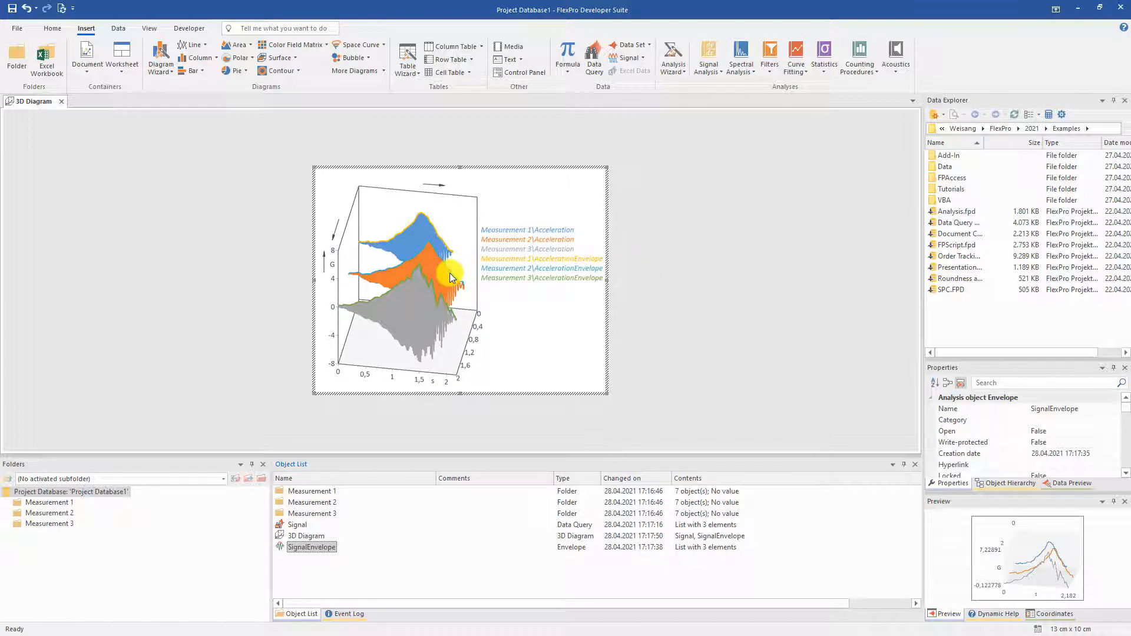
# Create a second data query with the criterion Name is 'Acceleration' that outputs the Origins of the matching objects.
pyautogui.click(303, 576)
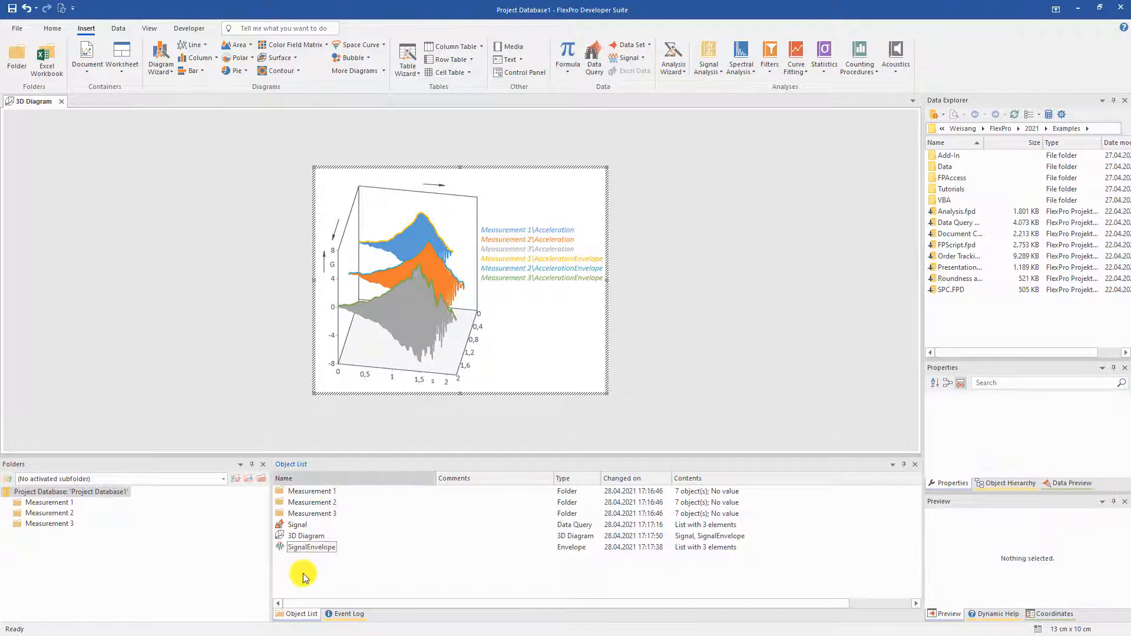
pyautogui.click(595, 56)
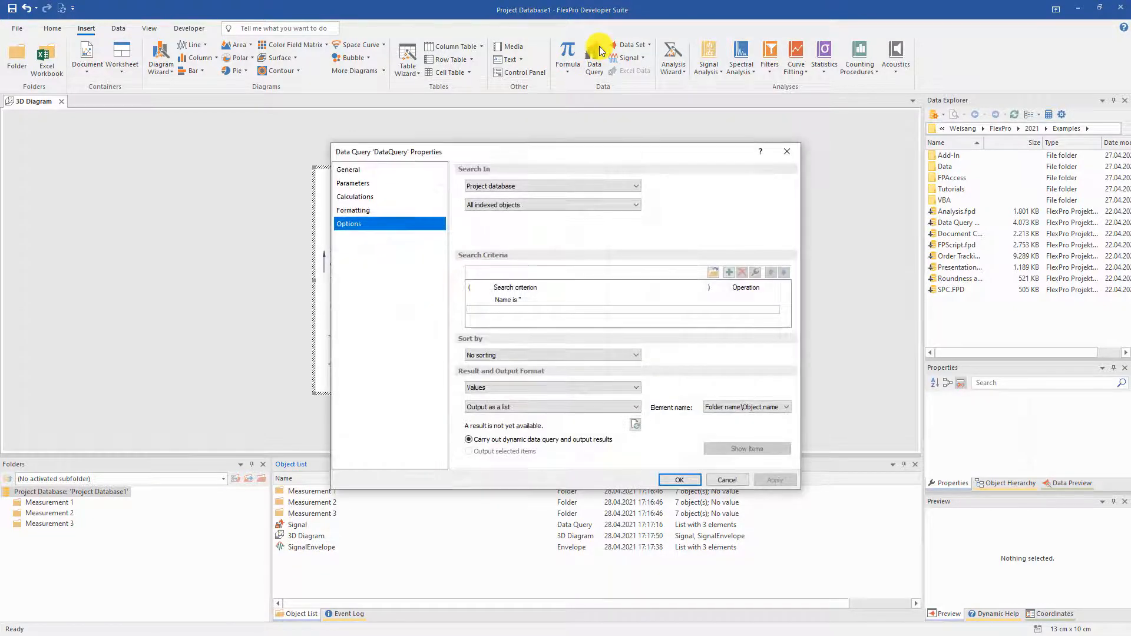
pyautogui.doubleClick(566, 301)
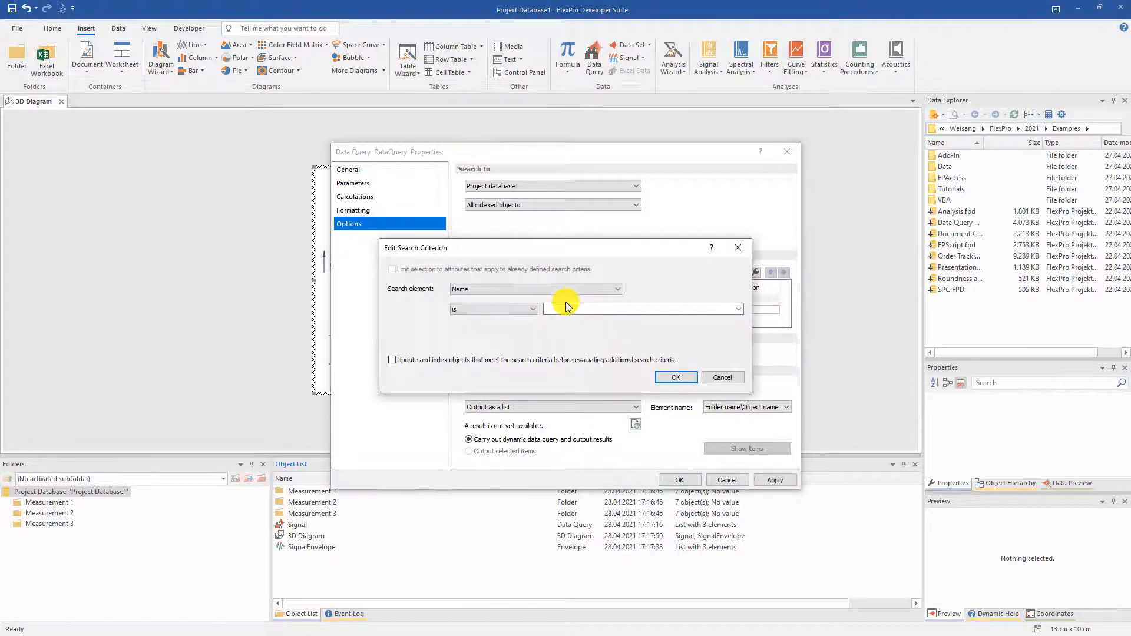
pyautogui.click(738, 308)
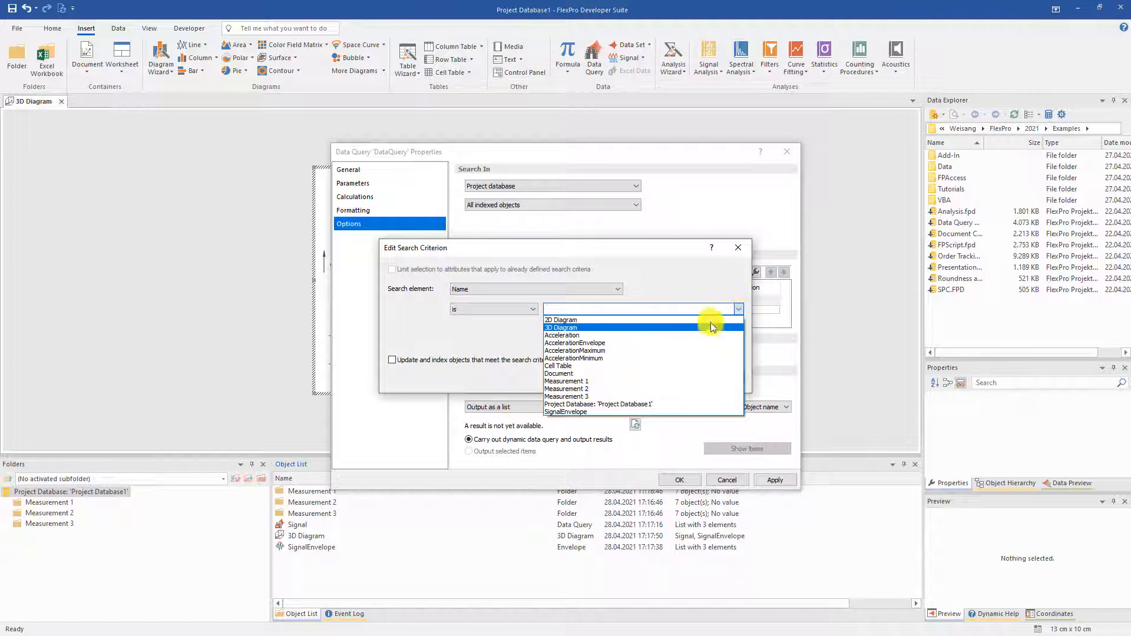
pyautogui.click(679, 334)
pyautogui.click(675, 378)
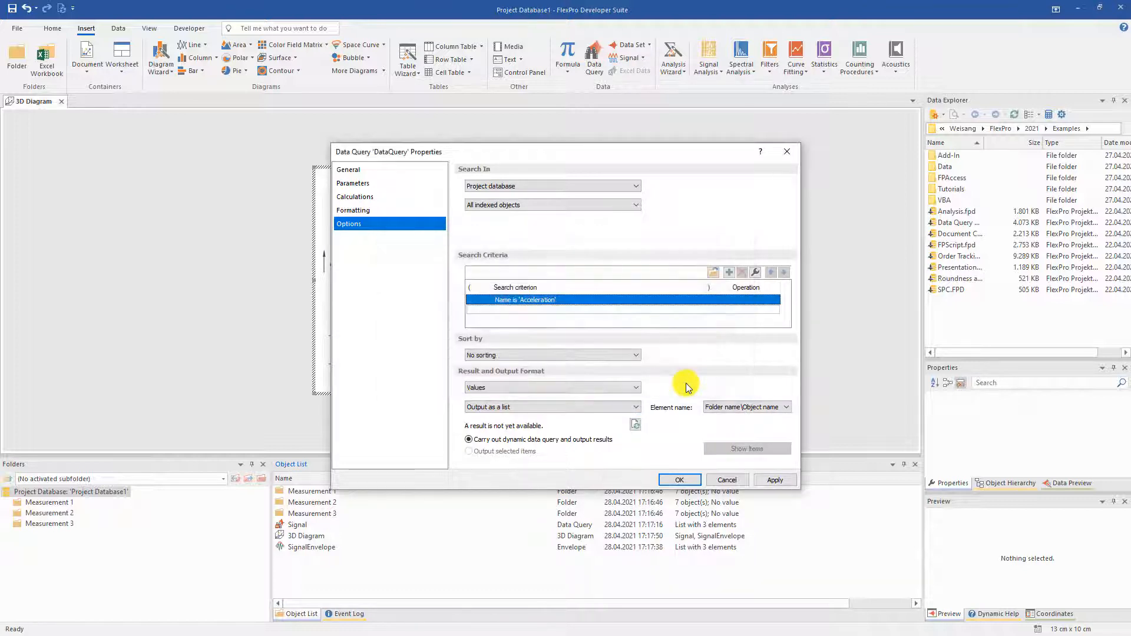
pyautogui.click(635, 388)
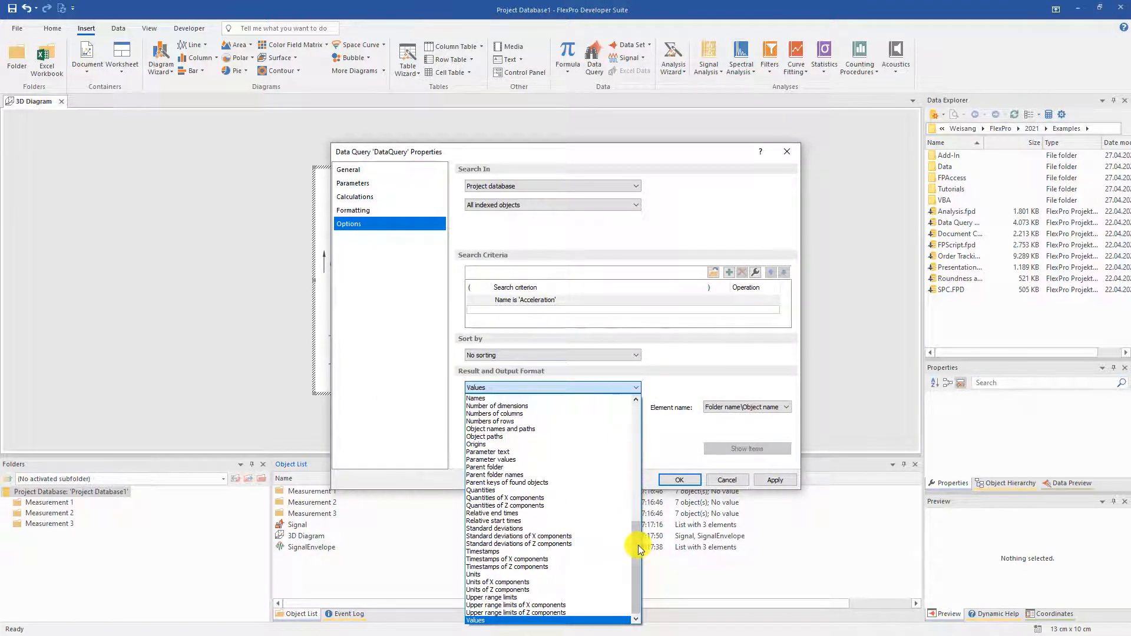
pyautogui.moveTo(638, 546); pyautogui.dragTo(638, 525)
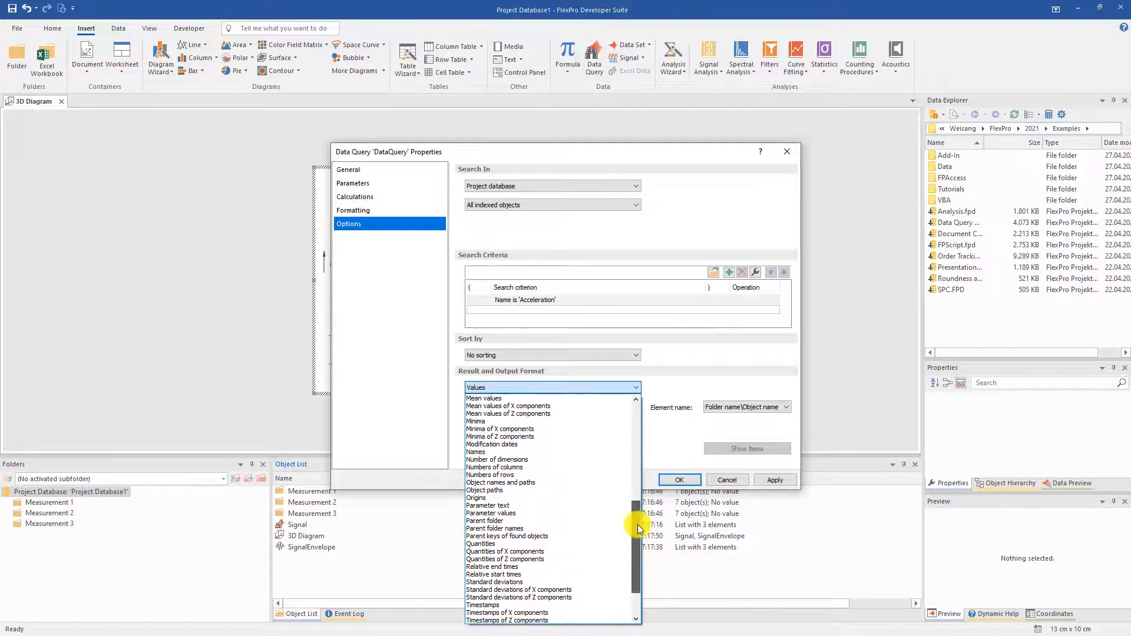
pyautogui.click(505, 499)
pyautogui.click(680, 480)
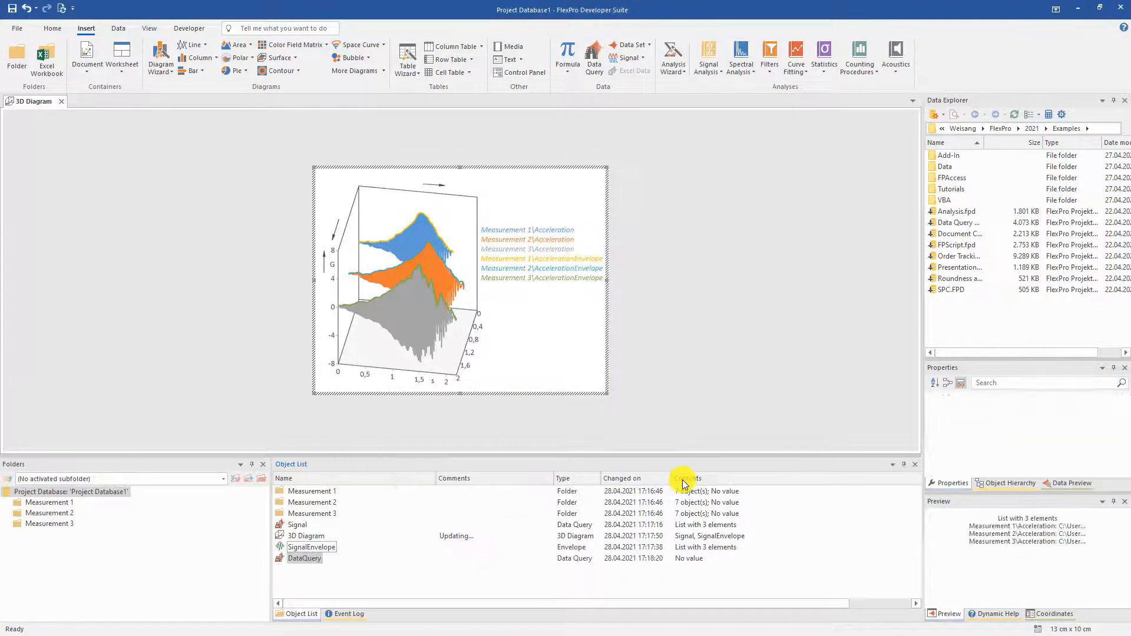
# Rename the new data query as Path.
pyautogui.click(305, 558)
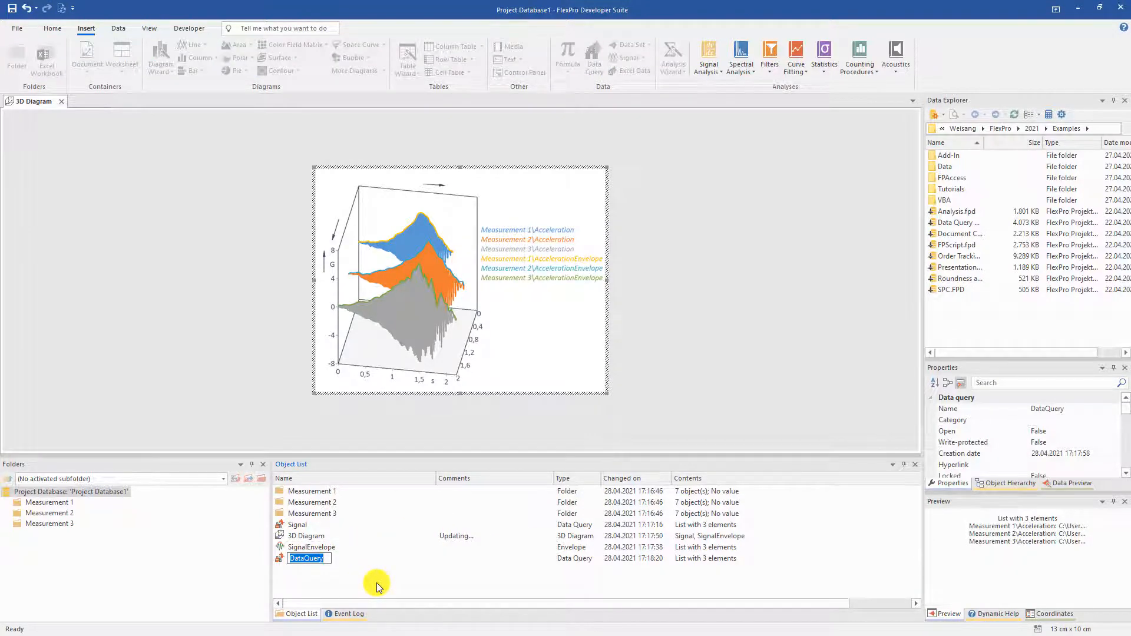
pyautogui.write('O')
pyautogui.write('ath')
pyautogui.press('Return')
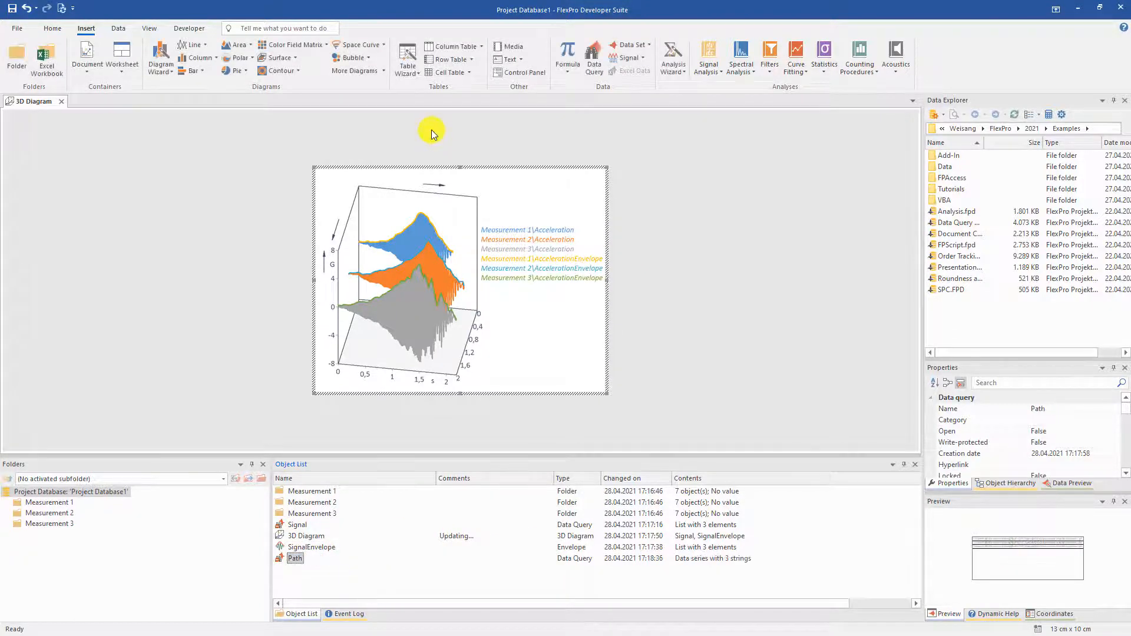
# Create a column table of the Path query with a dark header and shaded rows, and recolor the table orange.
pyautogui.click(457, 46)
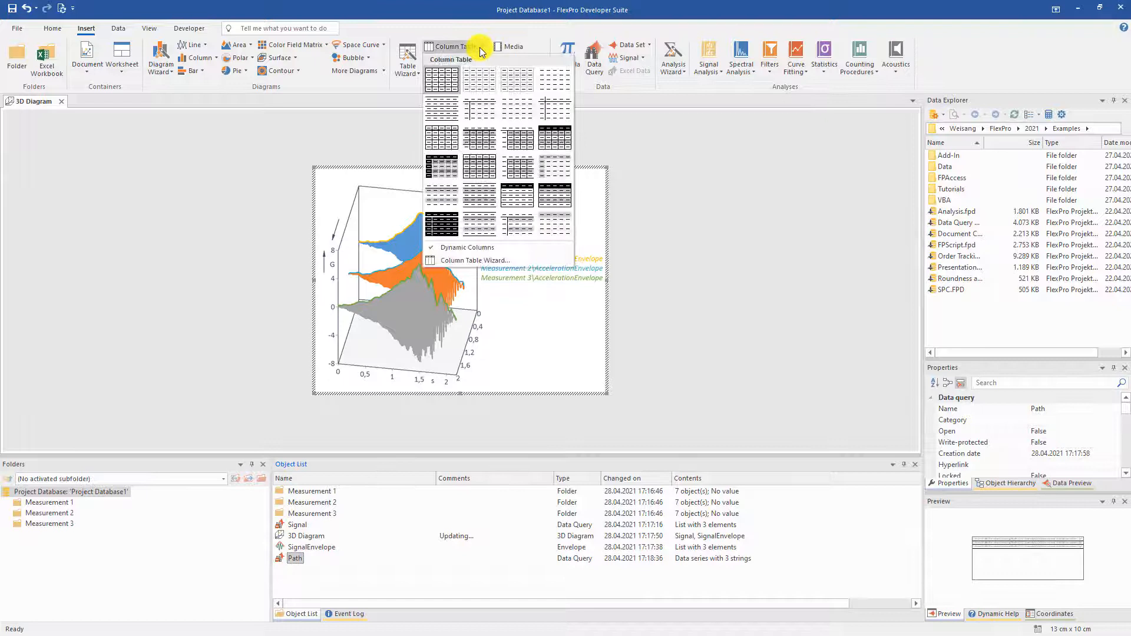
pyautogui.click(444, 158)
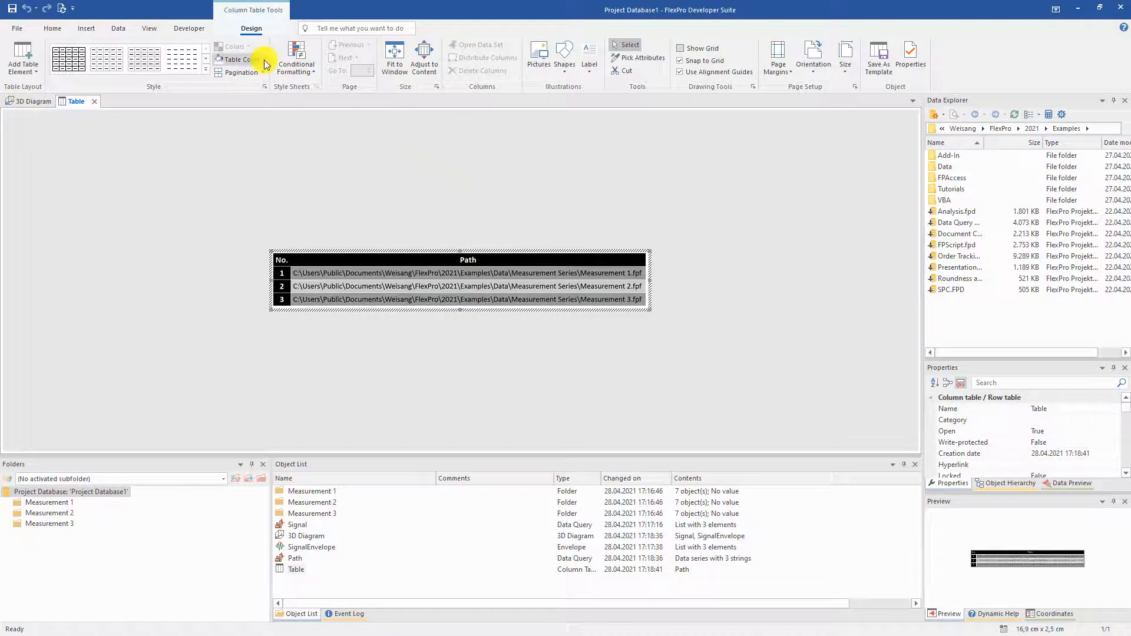
pyautogui.click(264, 59)
pyautogui.click(248, 83)
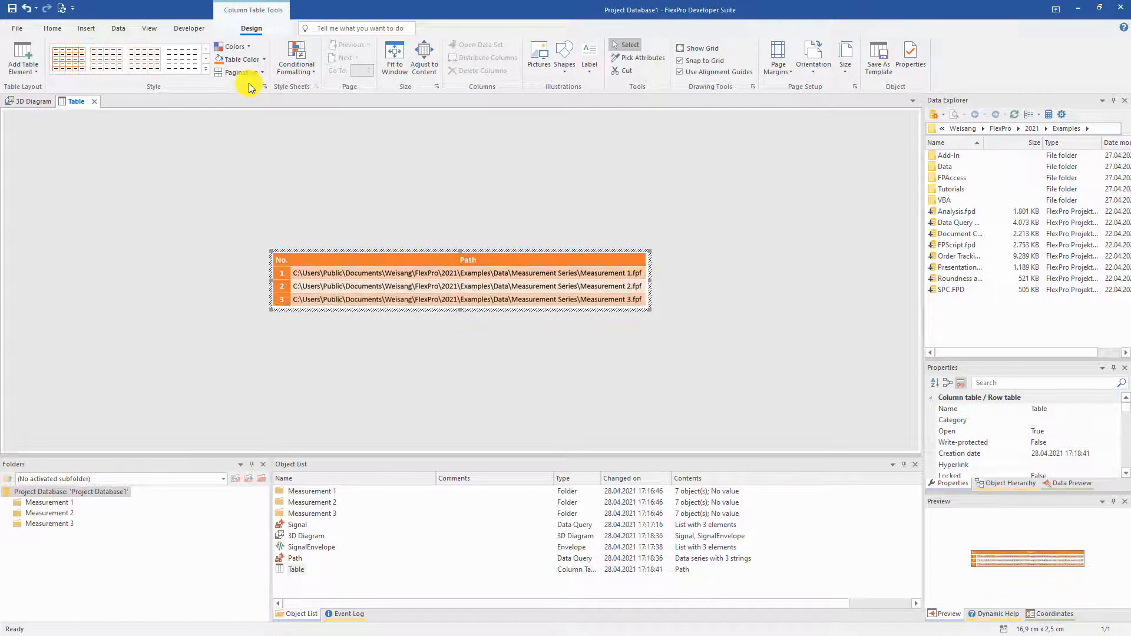
# Close the Table and 3D Diagram windows and create a new document in landscape orientation.
pyautogui.click(95, 101)
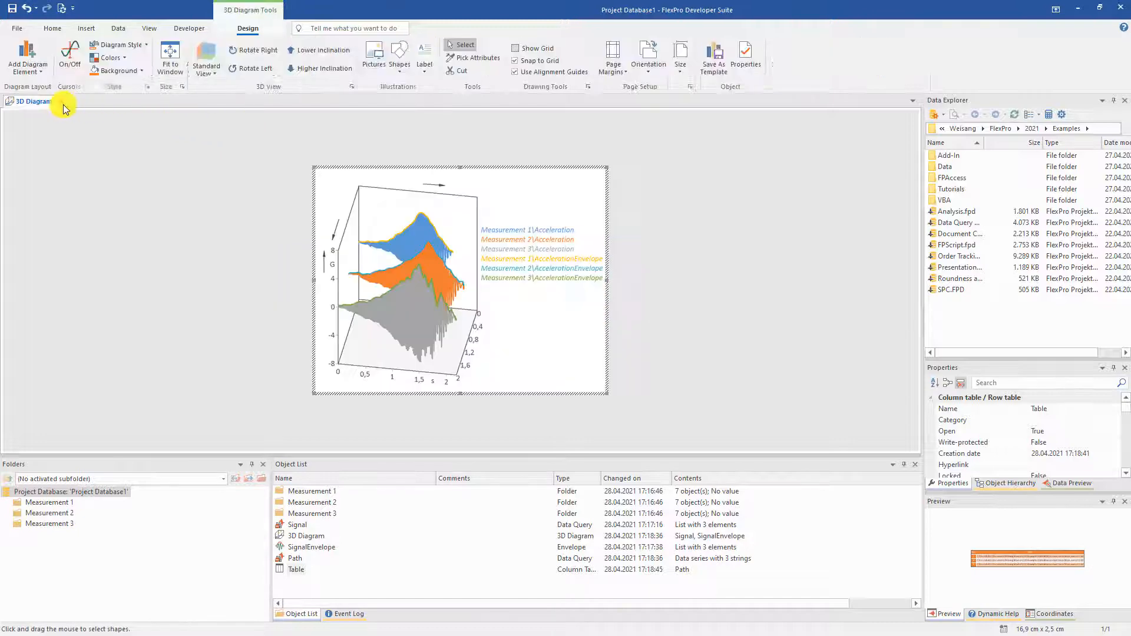
pyautogui.click(62, 104)
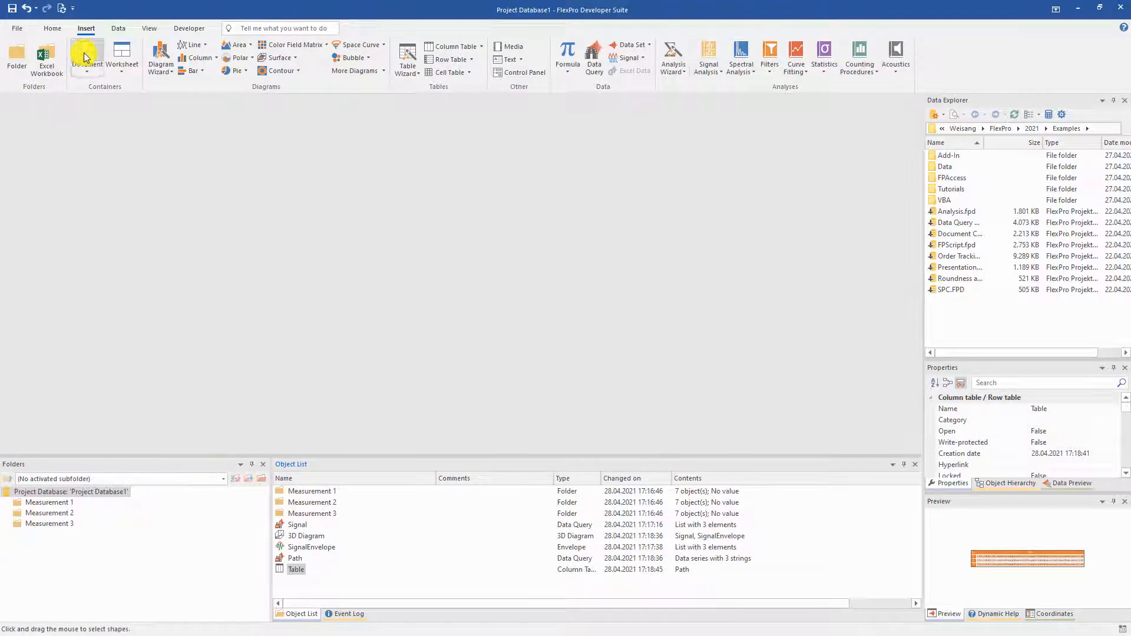
pyautogui.click(85, 57)
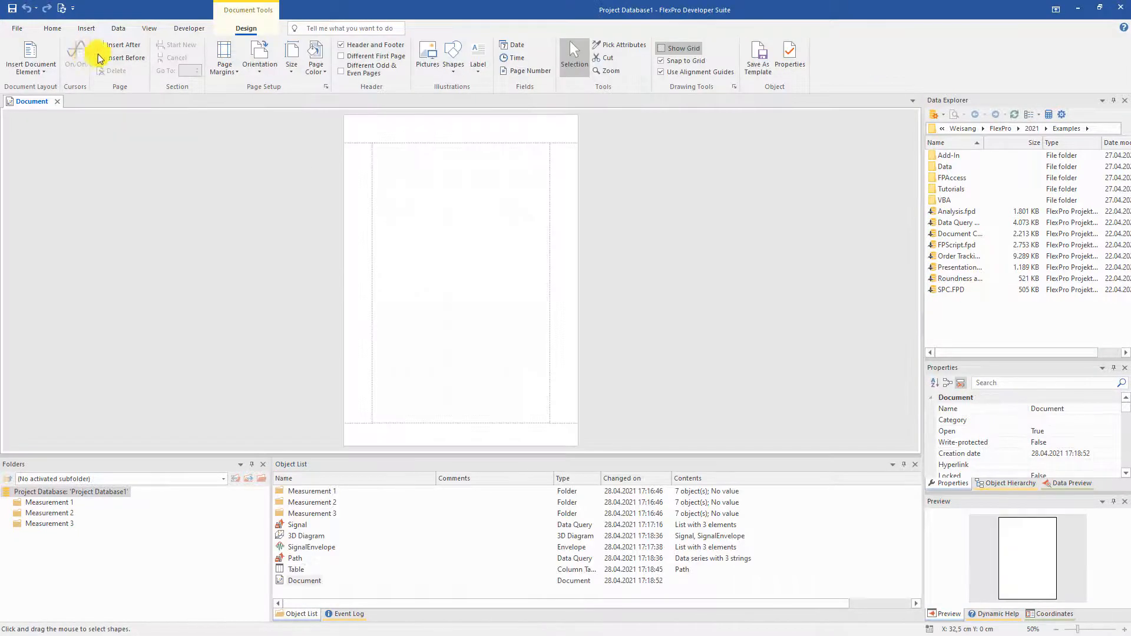
pyautogui.click(264, 117)
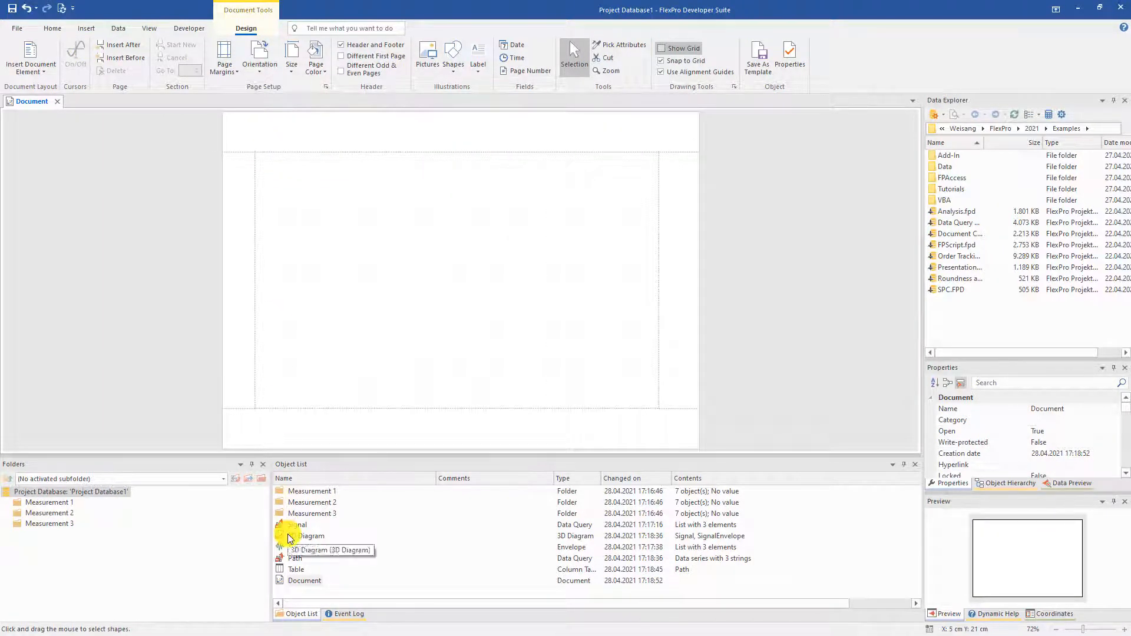
# Place the 3D Diagram in the page's upper right area and the Table below it, along the left margin.
pyautogui.moveTo(289, 535); pyautogui.dragTo(554, 235)
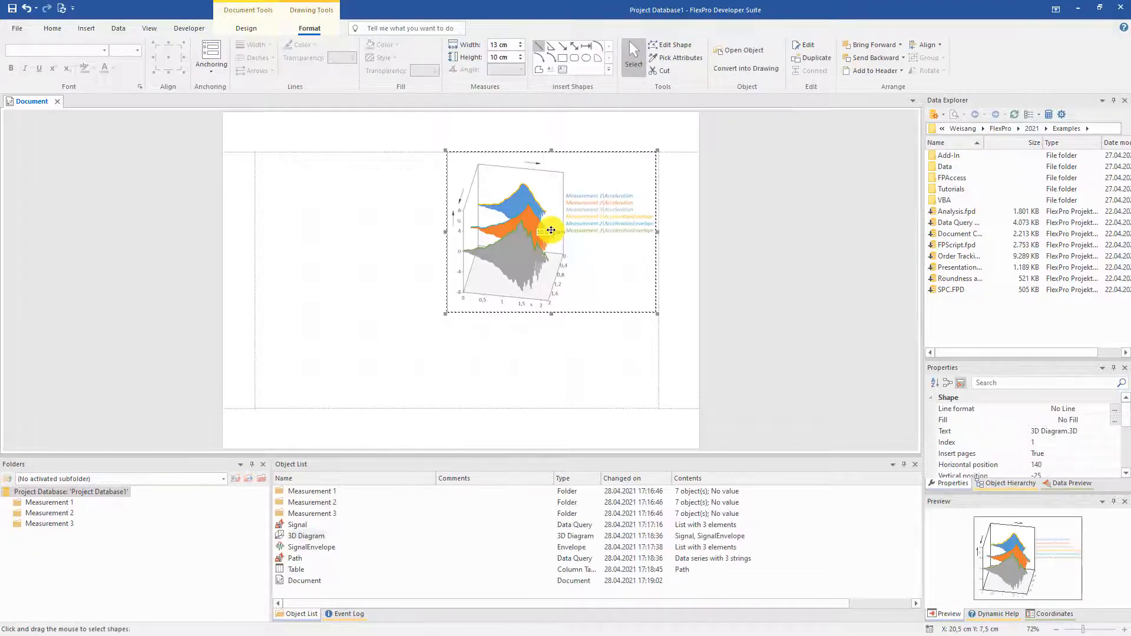
pyautogui.moveTo(296, 569); pyautogui.dragTo(385, 408)
pyautogui.click(306, 207)
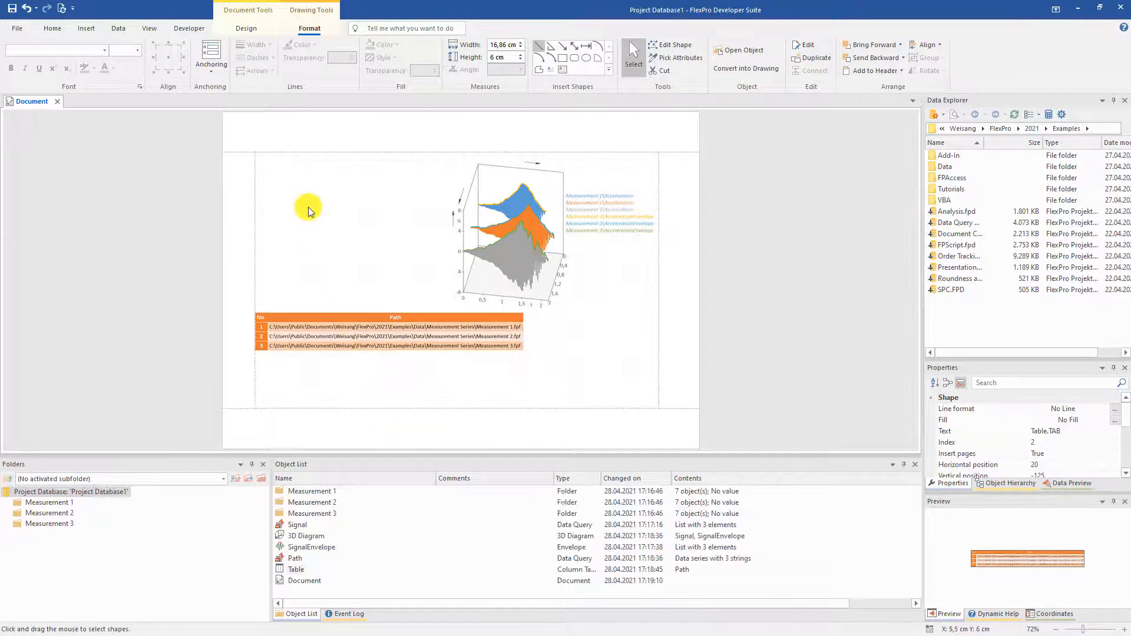
# Add the label ". MyAnalysis over all measurement data" beside the 3D diagram, with its outline level set to the first heading level.
pyautogui.click(484, 56)
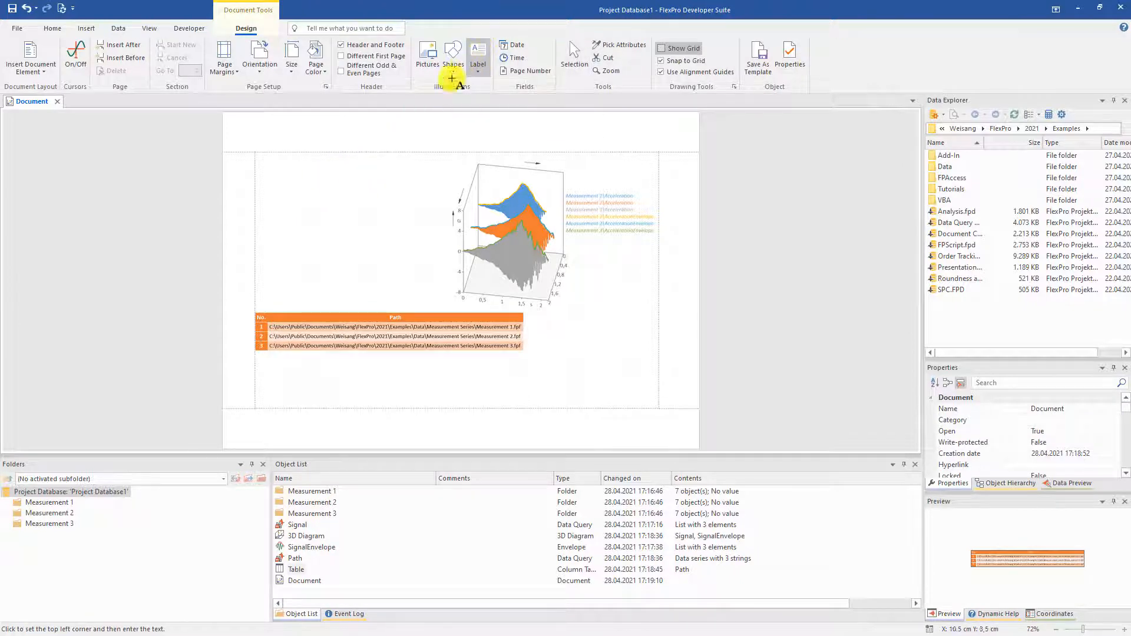
pyautogui.click(268, 224)
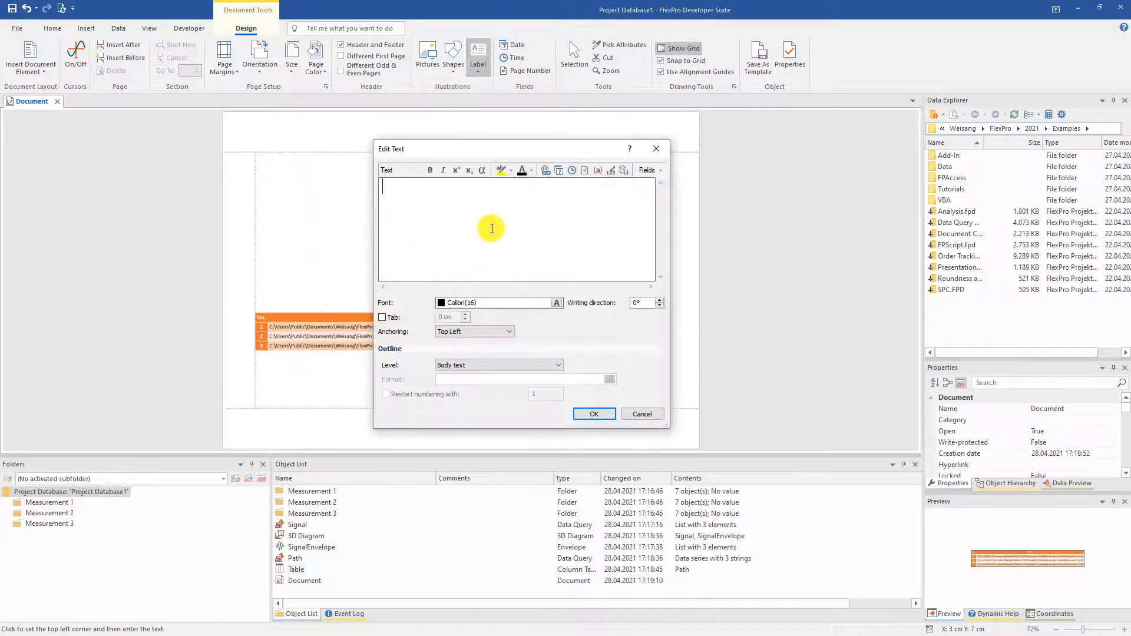
pyautogui.write('MyAnalysis over all me')
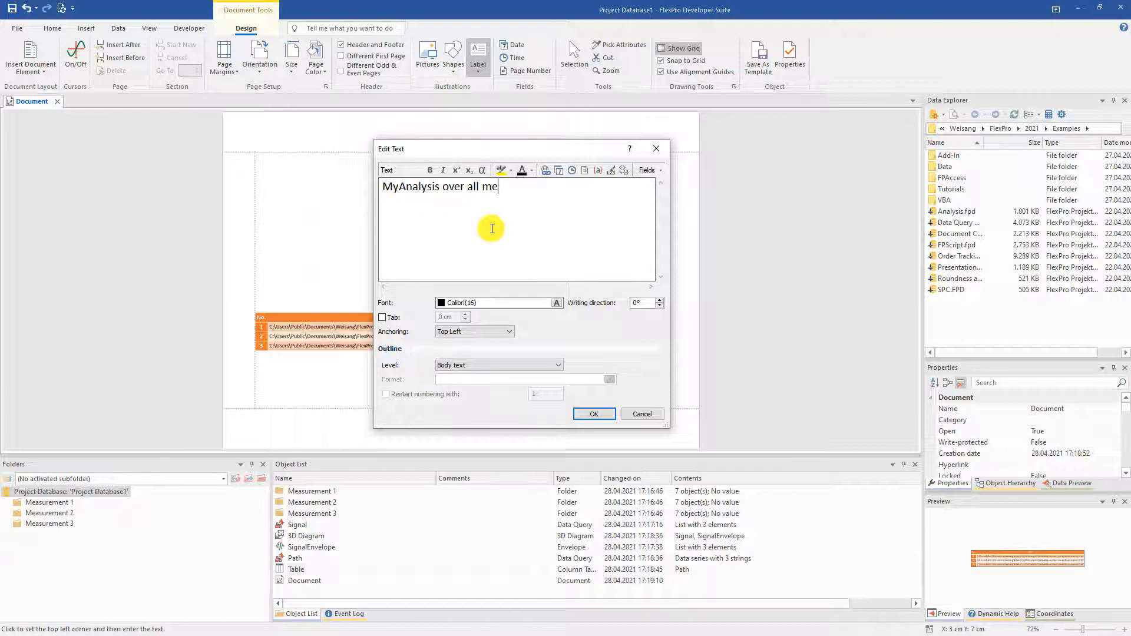
pyautogui.write('asurement data')
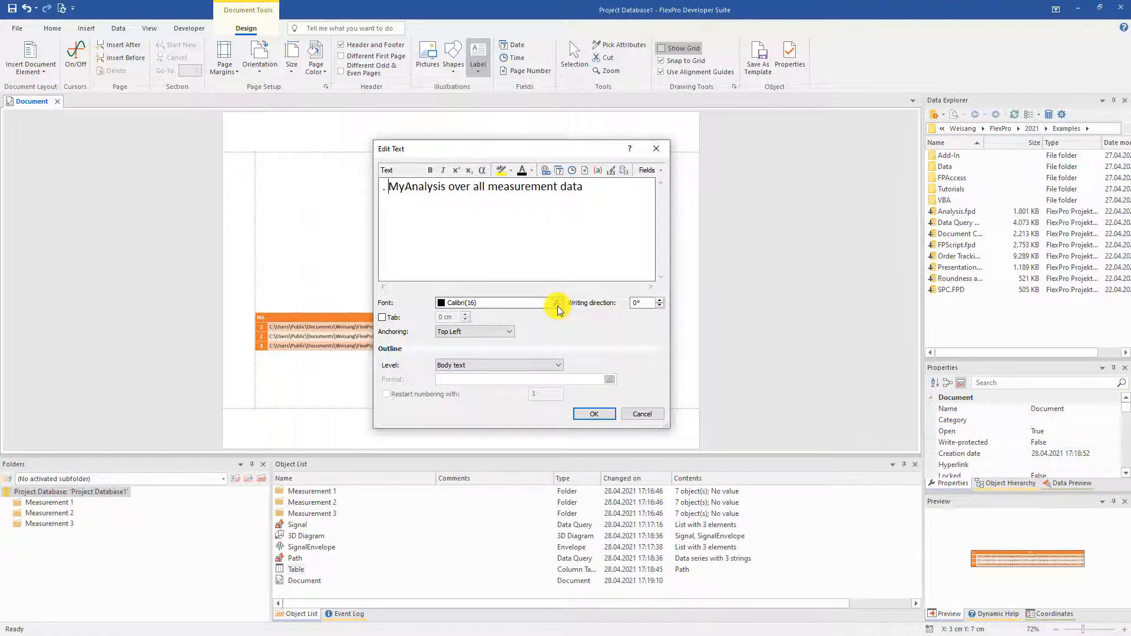
pyautogui.click(551, 365)
pyautogui.click(517, 384)
pyautogui.click(589, 413)
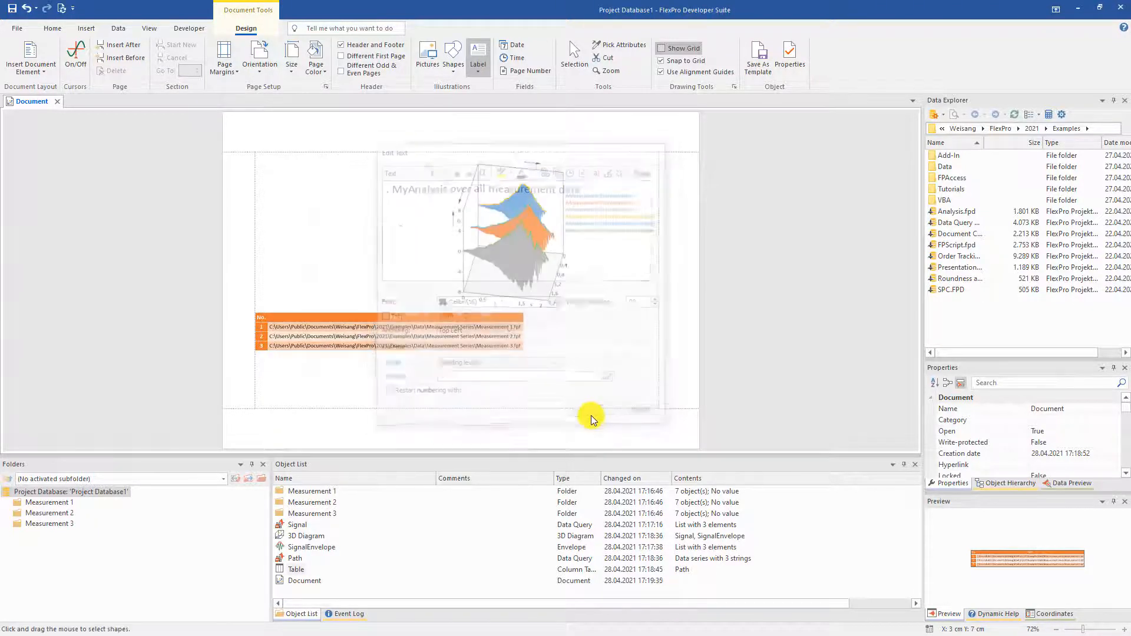
pyautogui.click(589, 413)
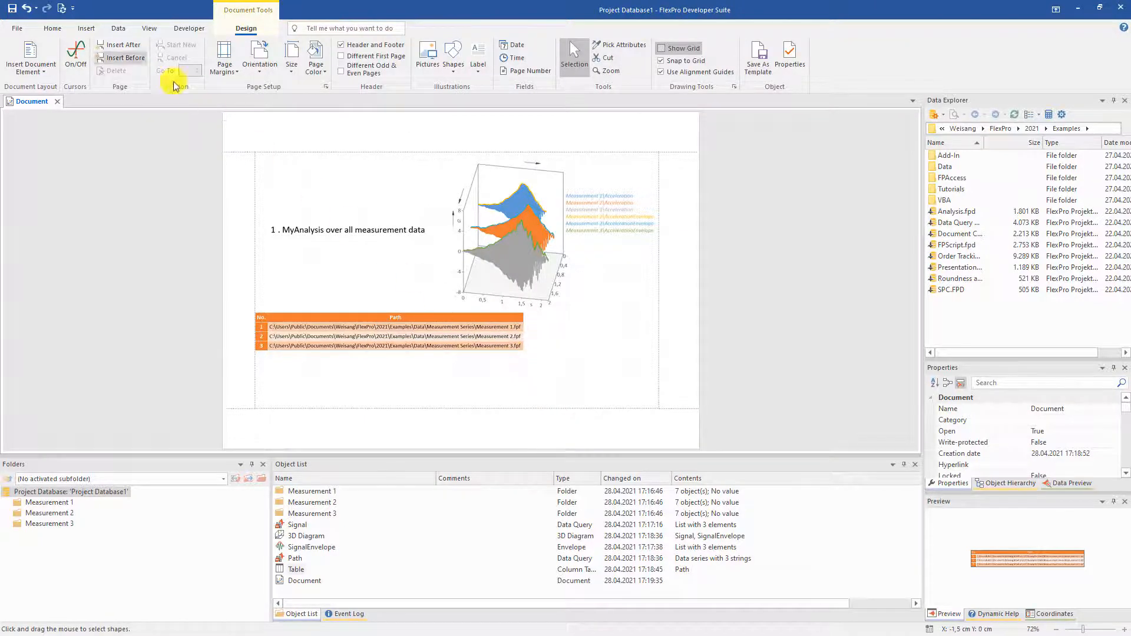
# Insert a page after the current one and start a document collection on it that selects documents by data query.
pyautogui.click(132, 49)
pyautogui.click(47, 70)
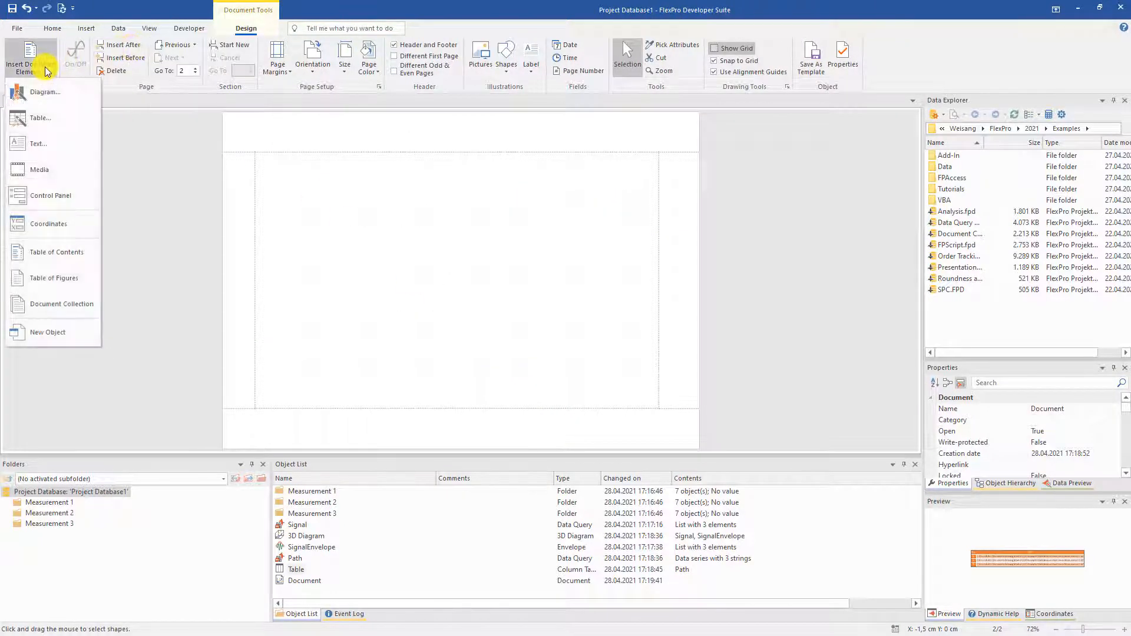
pyautogui.click(50, 303)
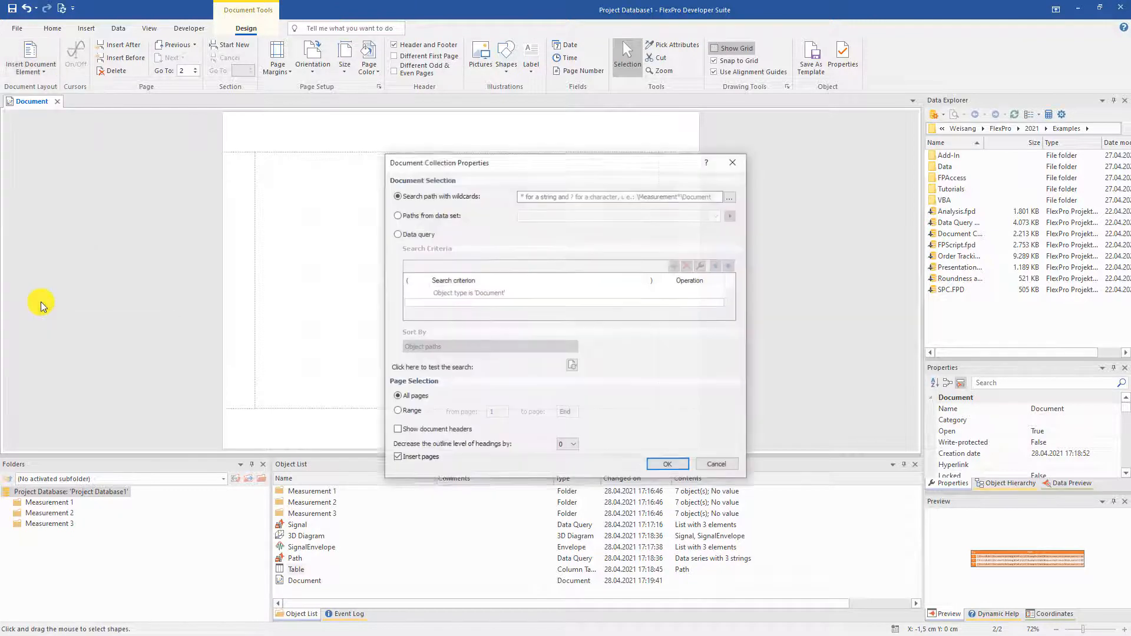
pyautogui.click(401, 235)
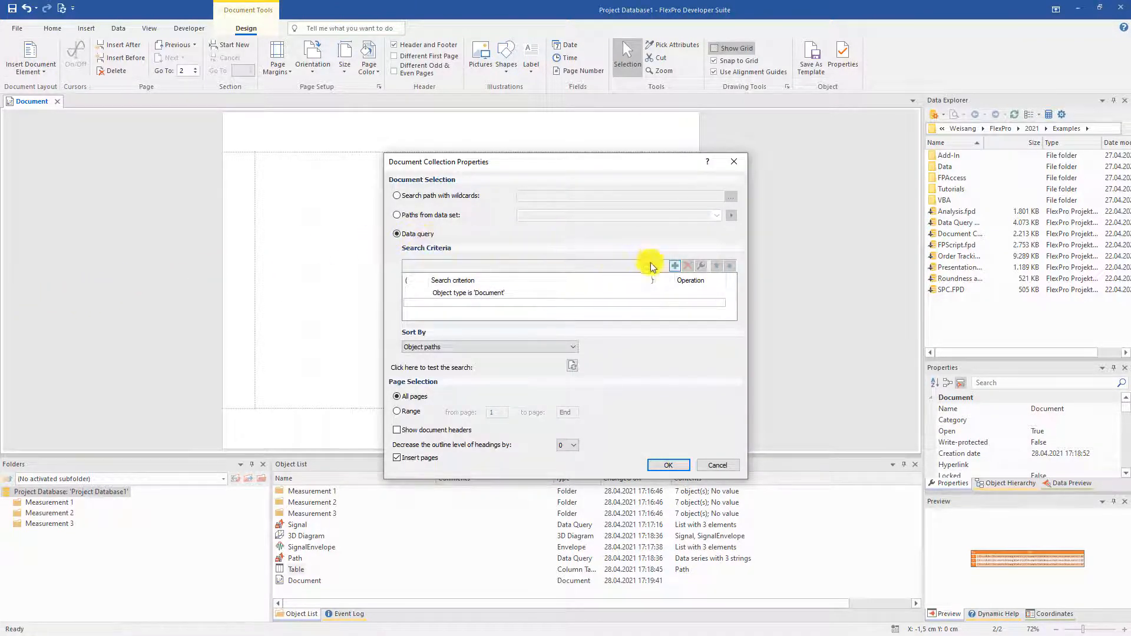
# Add the search criterion Parent folder name starts with 'Measurement' and insert the document collection.
pyautogui.click(675, 266)
pyautogui.click(601, 289)
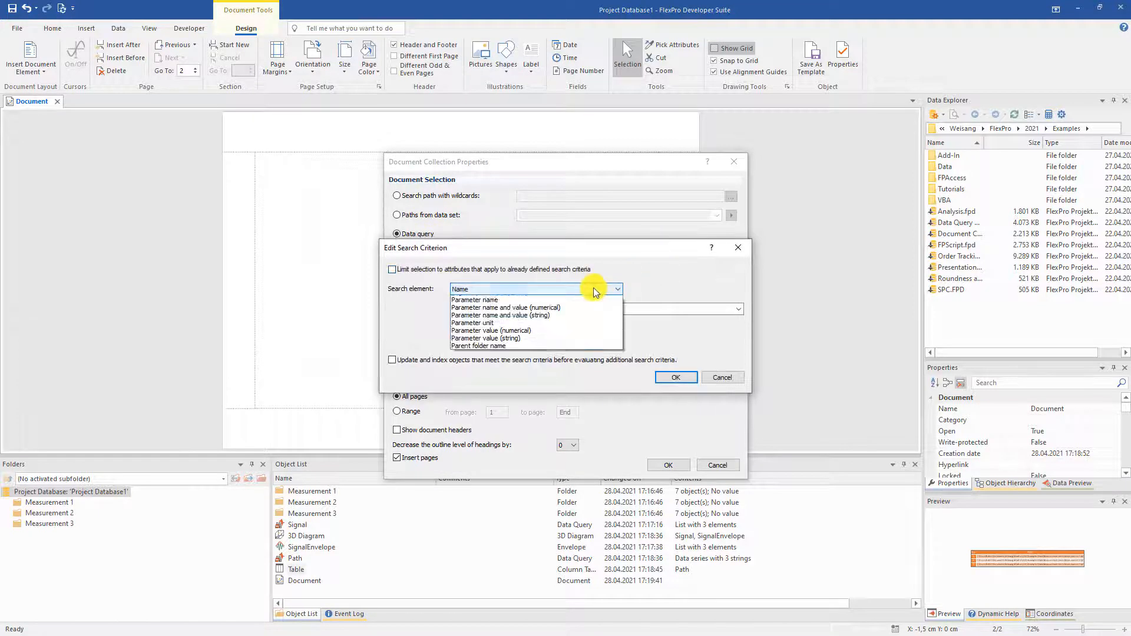
pyautogui.click(484, 407)
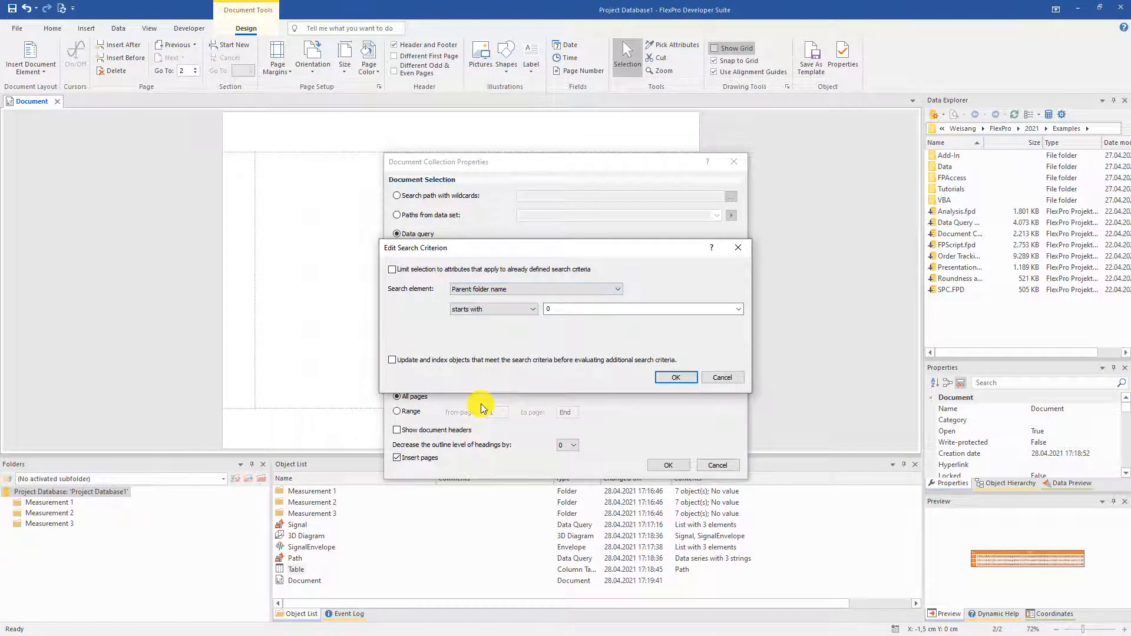
pyautogui.click(737, 309)
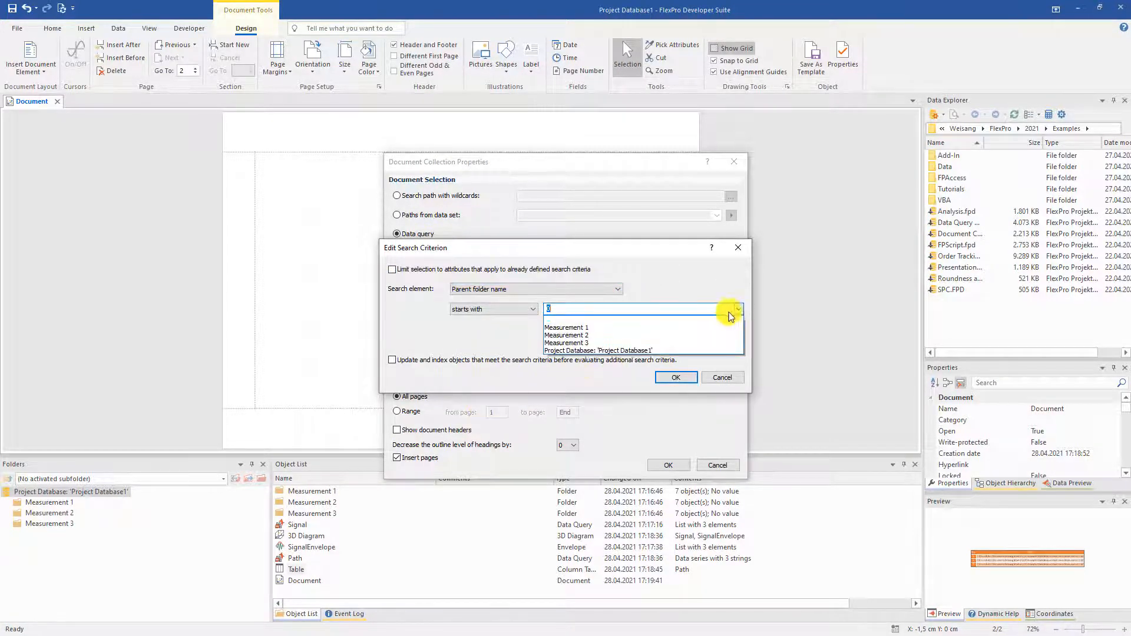
pyautogui.click(657, 328)
pyautogui.click(639, 310)
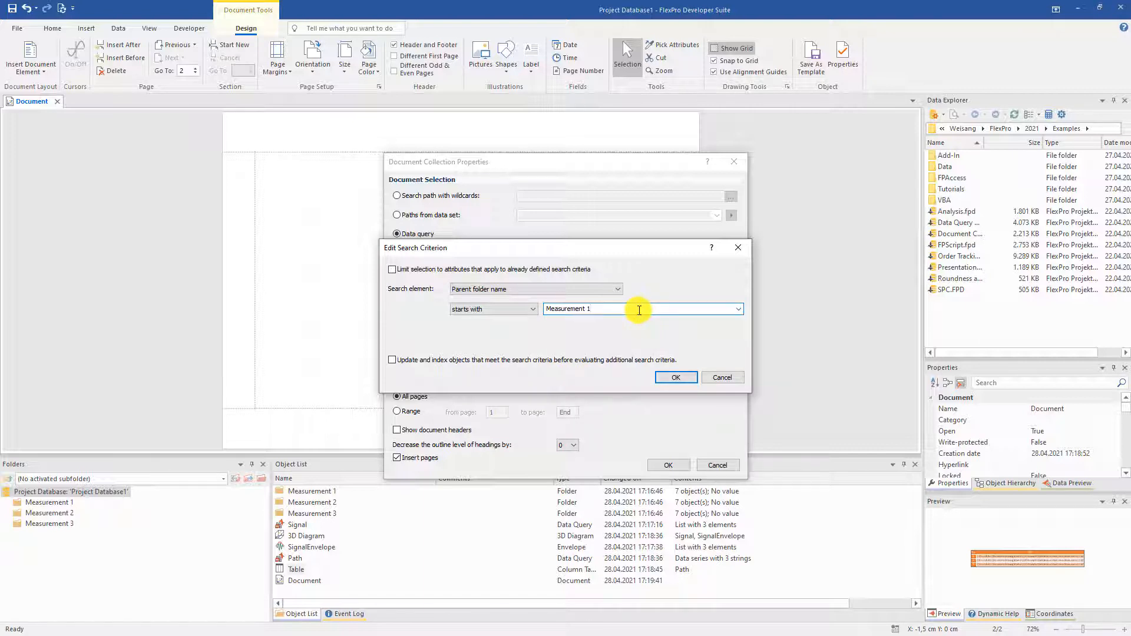
pyautogui.click(661, 376)
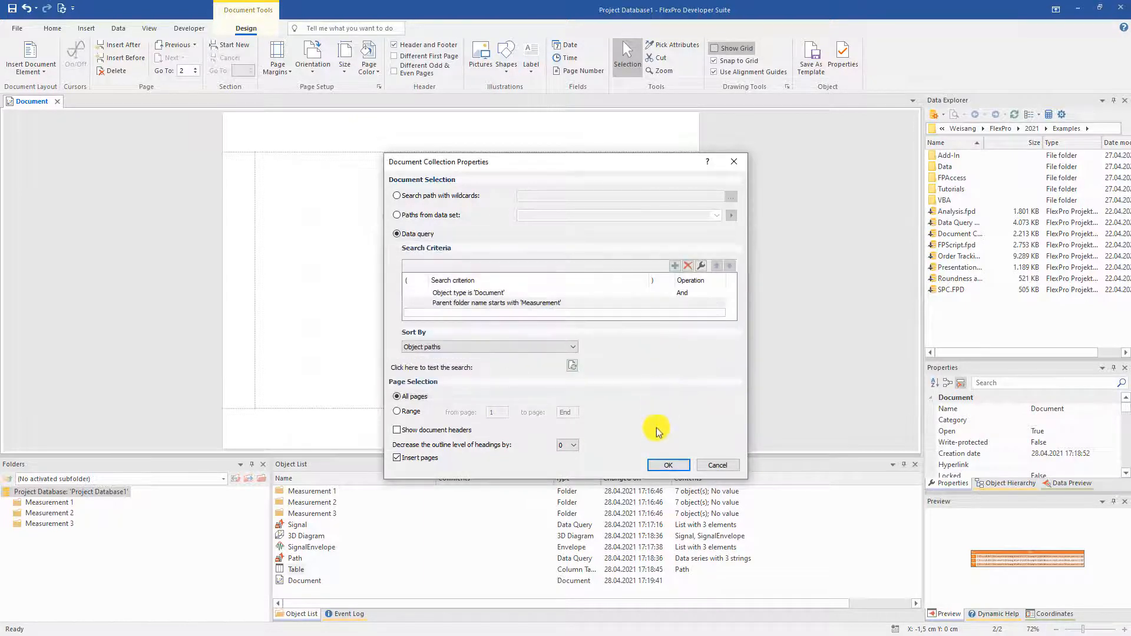
pyautogui.click(666, 465)
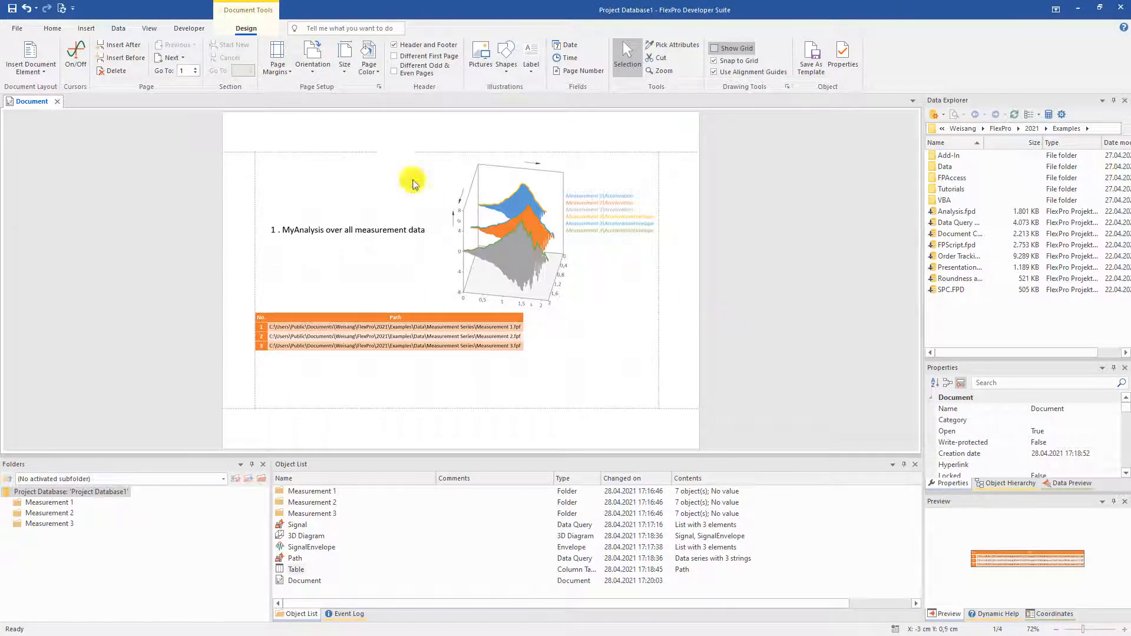
# Insert a page before the first page and add a table of contents to it.
pyautogui.click(136, 59)
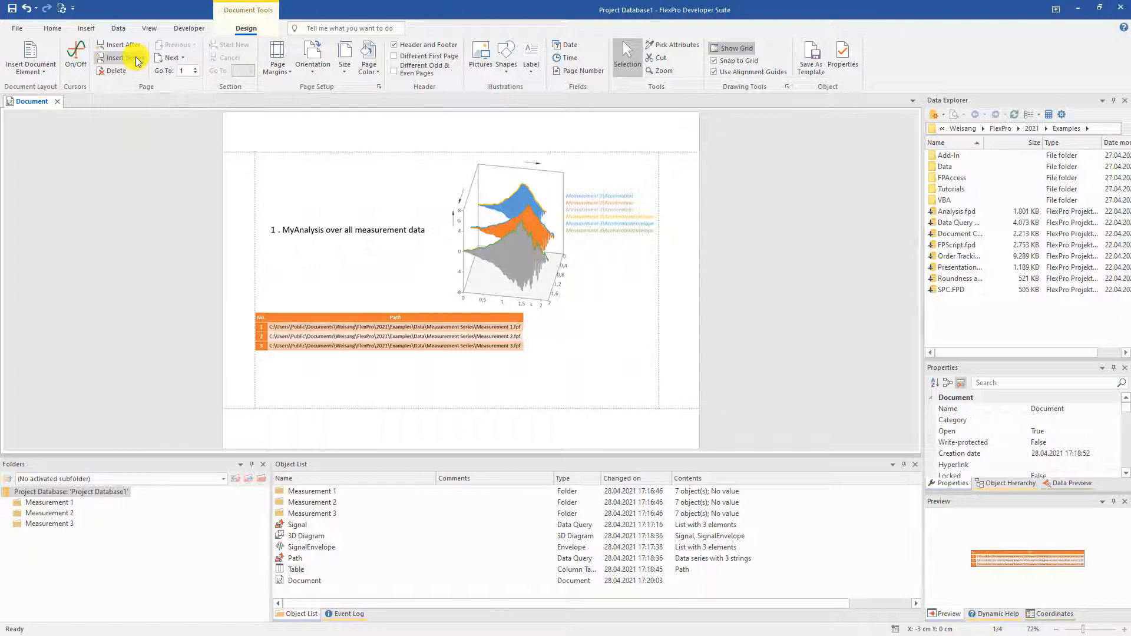
pyautogui.click(41, 69)
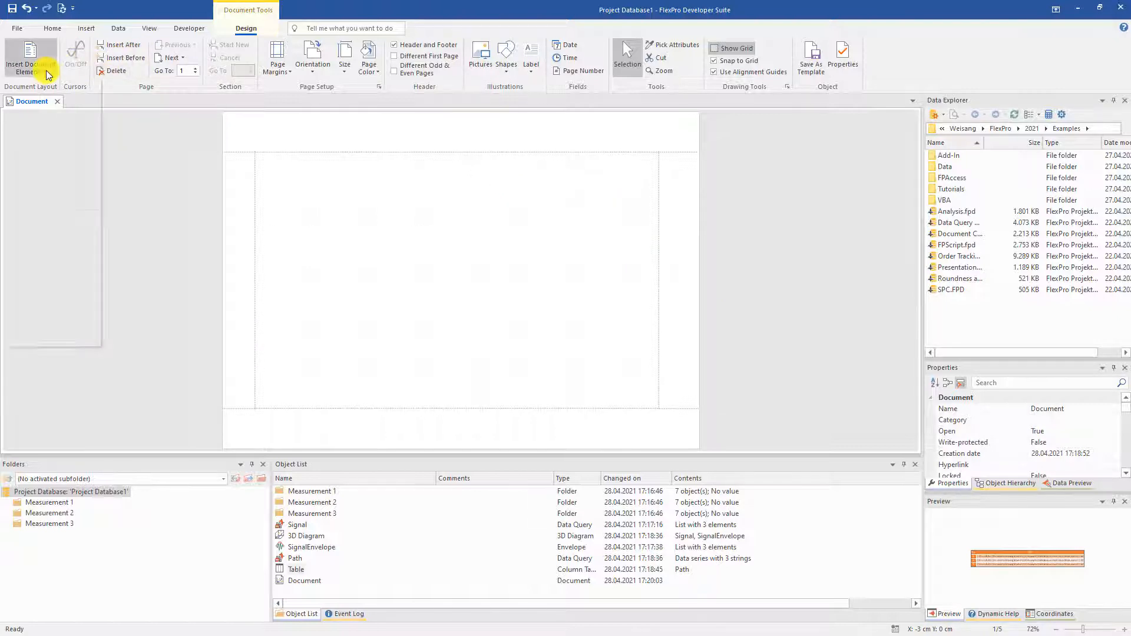
pyautogui.click(55, 252)
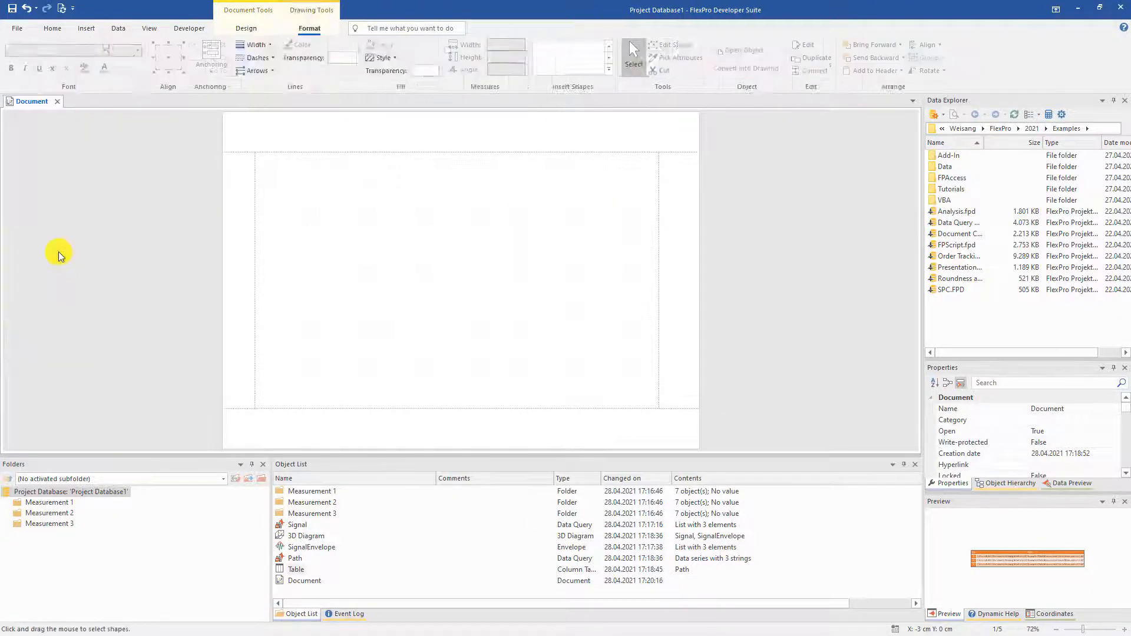
pyautogui.press('Escape')
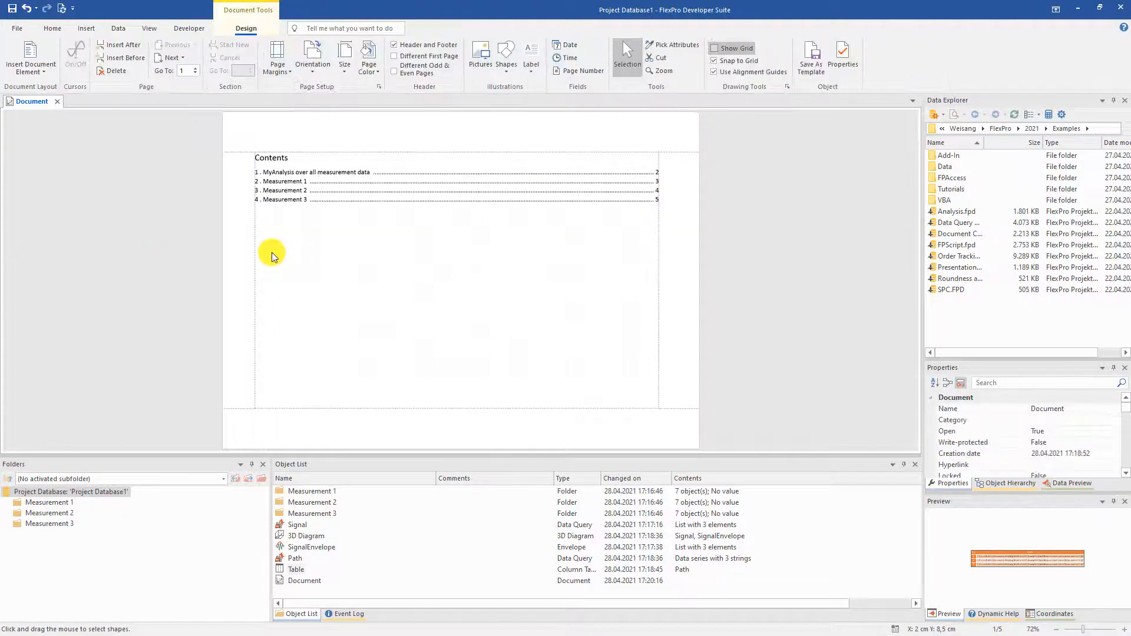
# Insert a title page before the contents page and enter "MyAnalysis with FlexPro" as the text of a new label.
pyautogui.click(141, 61)
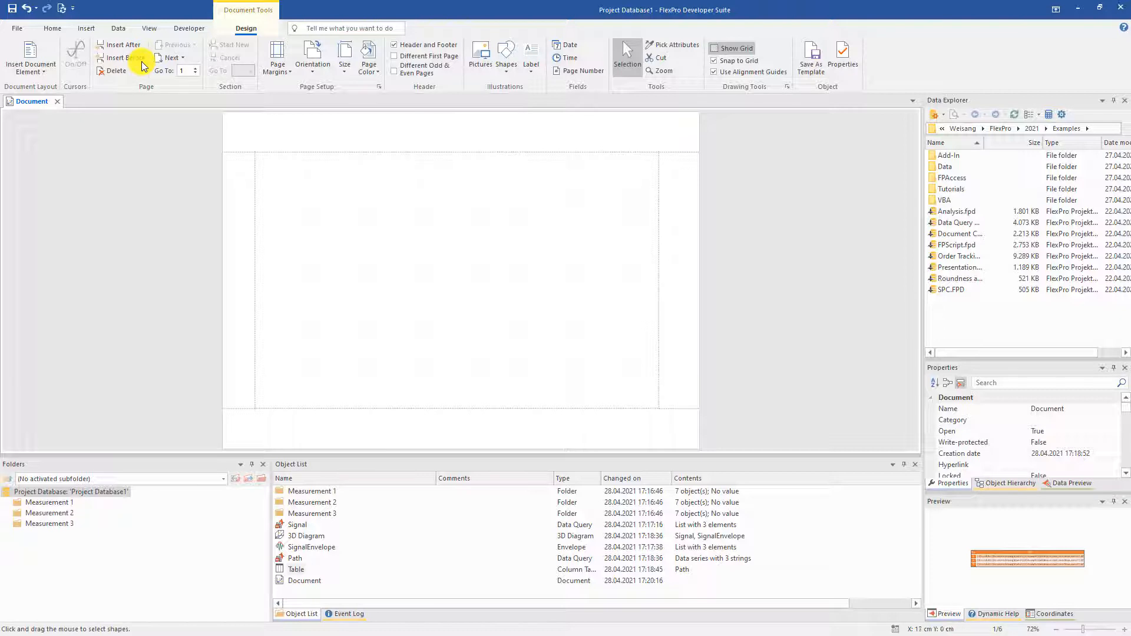
pyautogui.click(528, 59)
pyautogui.click(444, 234)
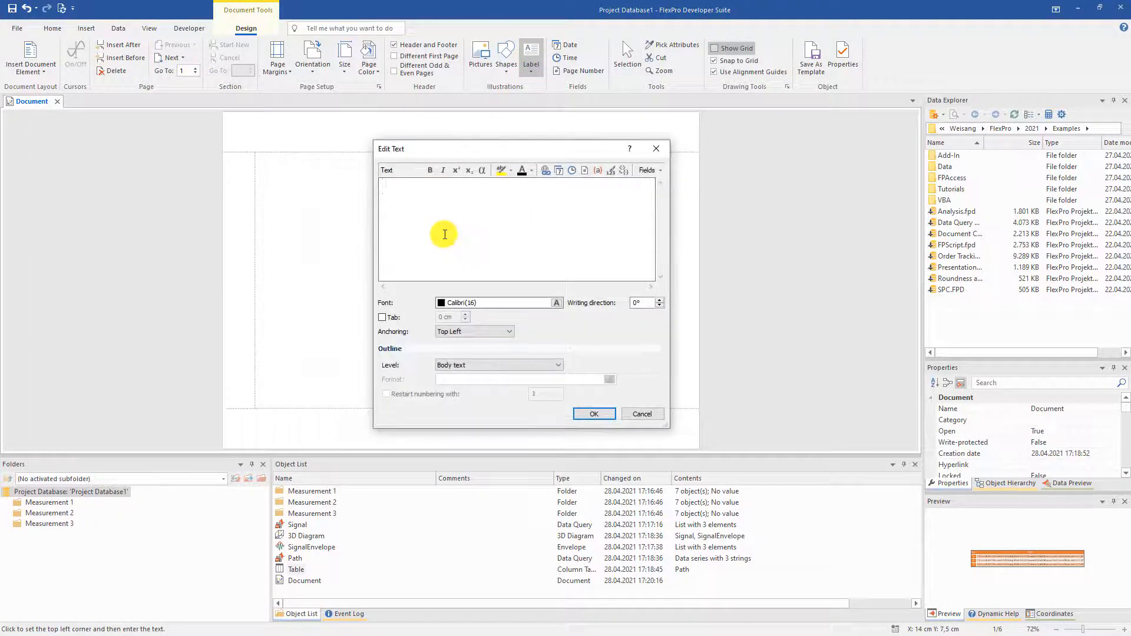
pyautogui.write('MyAnalysis with FlexPro')
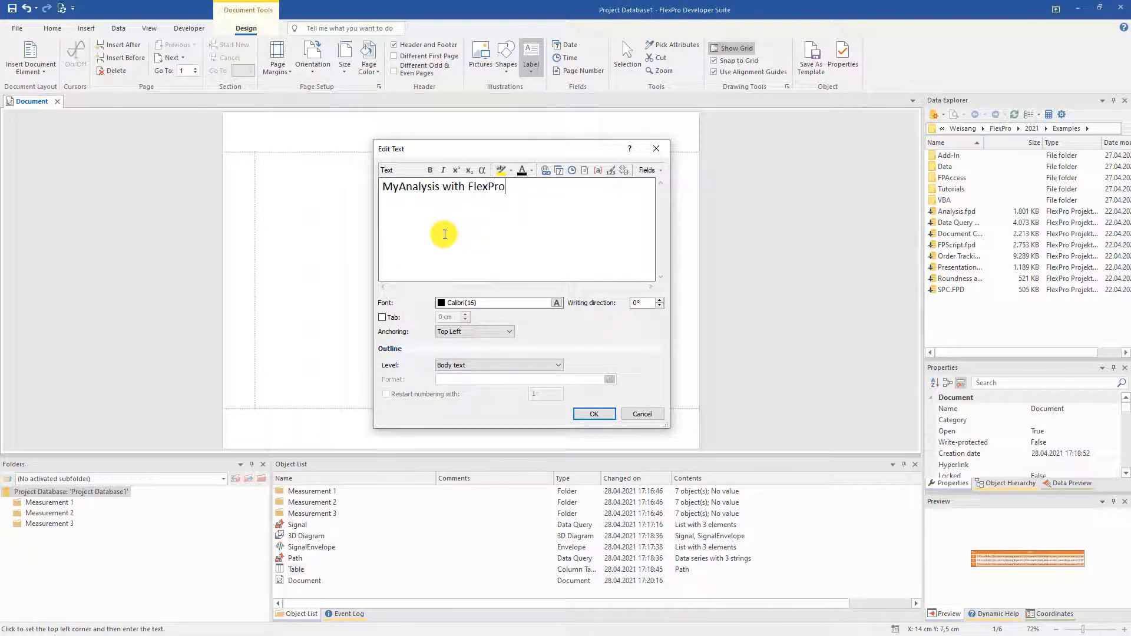
# Set the title label's font size to 28 and correct its text to "My Analysis with FlexPro".
pyautogui.click(557, 303)
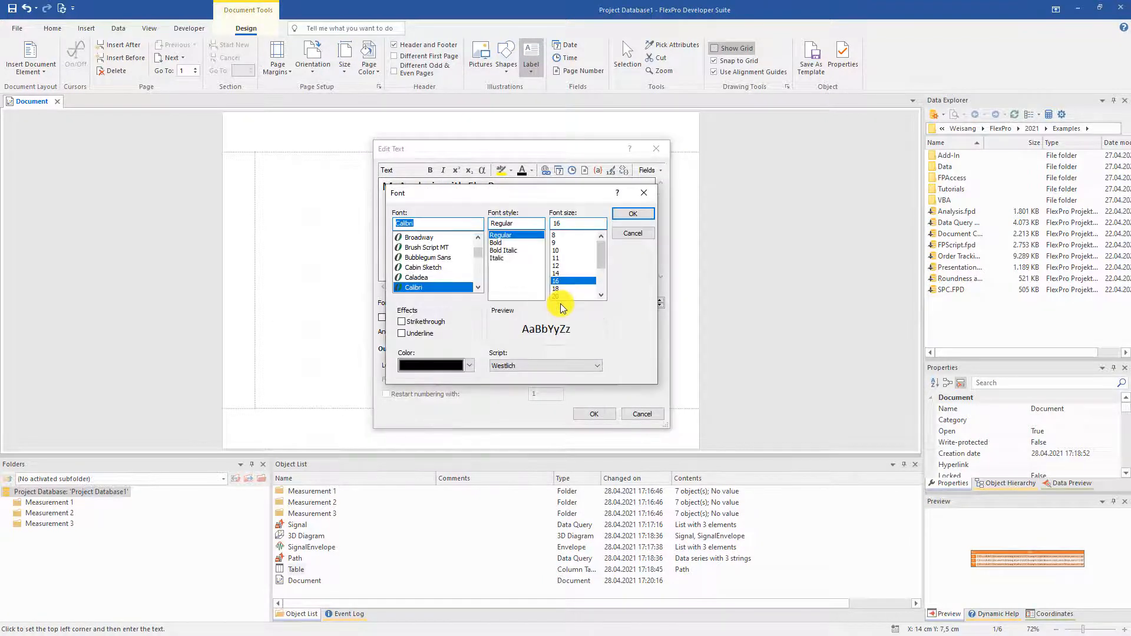
pyautogui.scroll(-3, 602, 288)
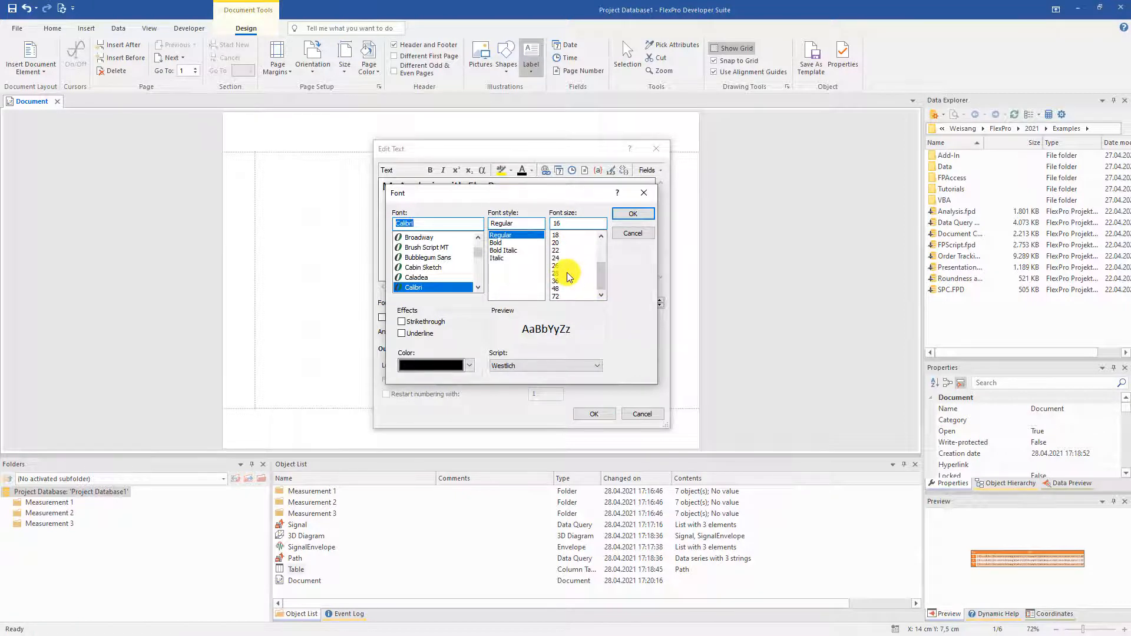
pyautogui.click(567, 272)
pyautogui.click(631, 214)
pyautogui.click(415, 196)
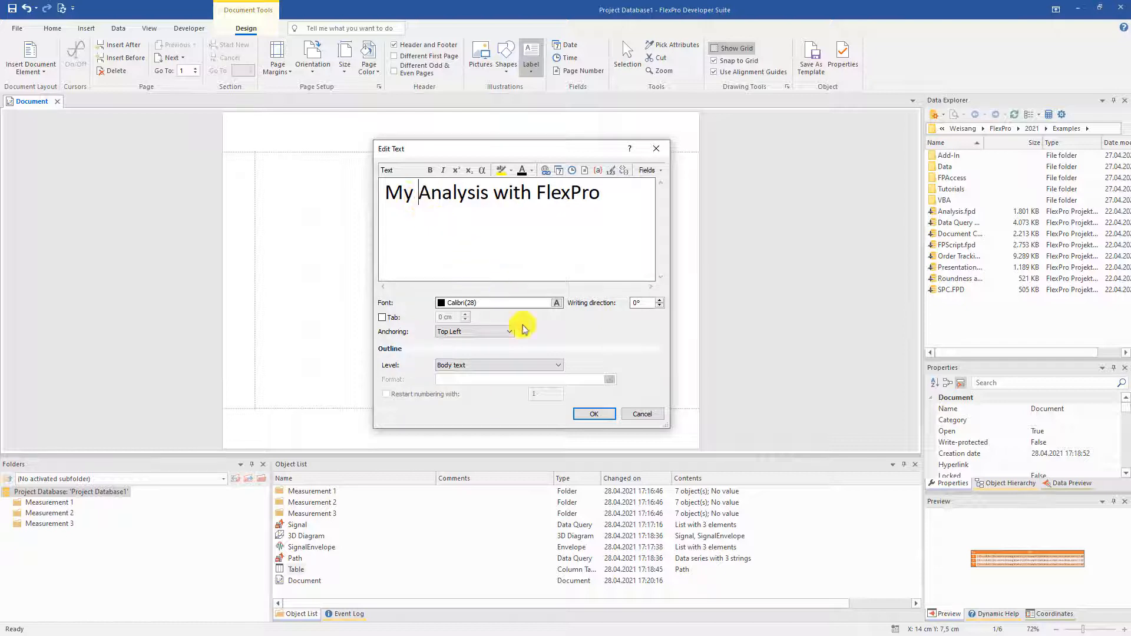
pyautogui.click(592, 412)
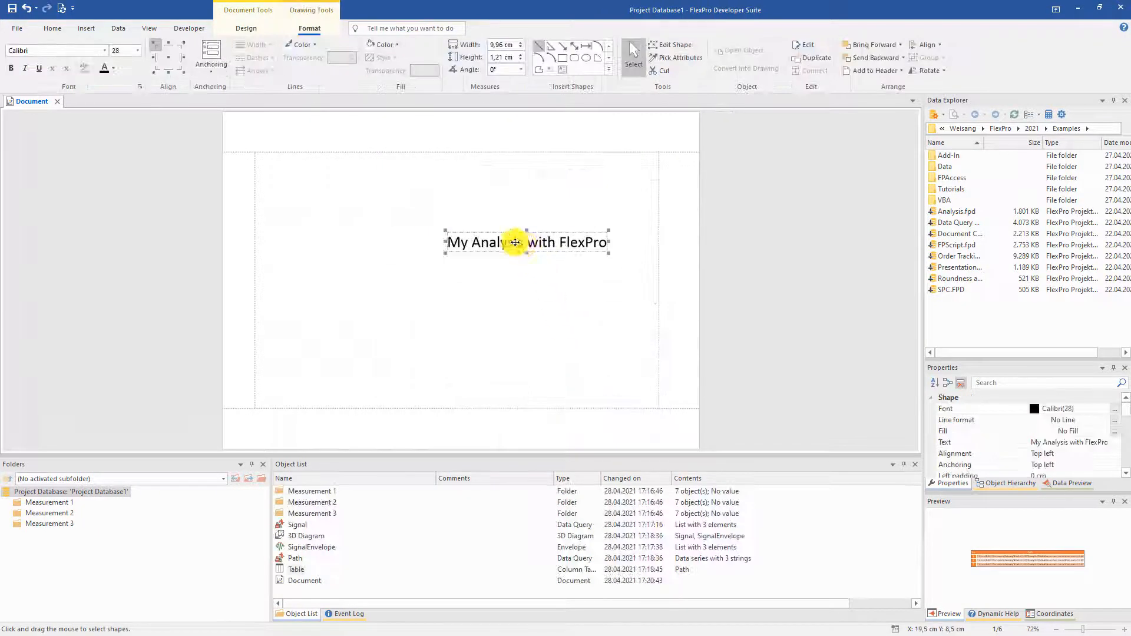
# Move the title label up and to the left, near the upper center of the title page.
pyautogui.moveTo(514, 242); pyautogui.dragTo(436, 213)
pyautogui.click(739, 245)
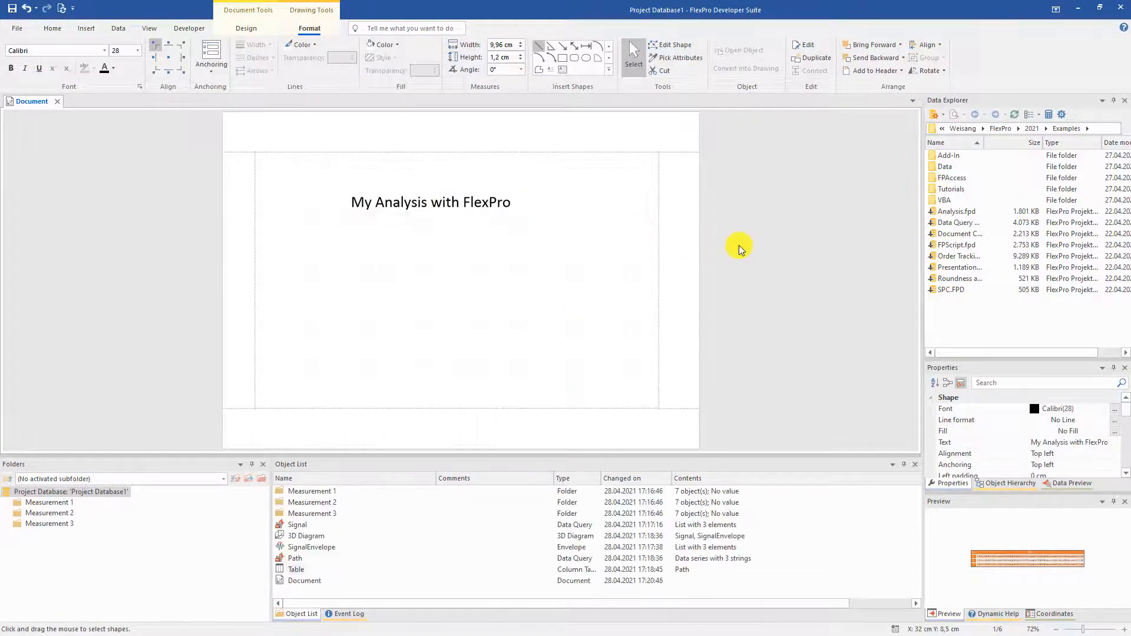
pyautogui.scroll(-3, 738, 245)
pyautogui.scroll(-3, 739, 245)
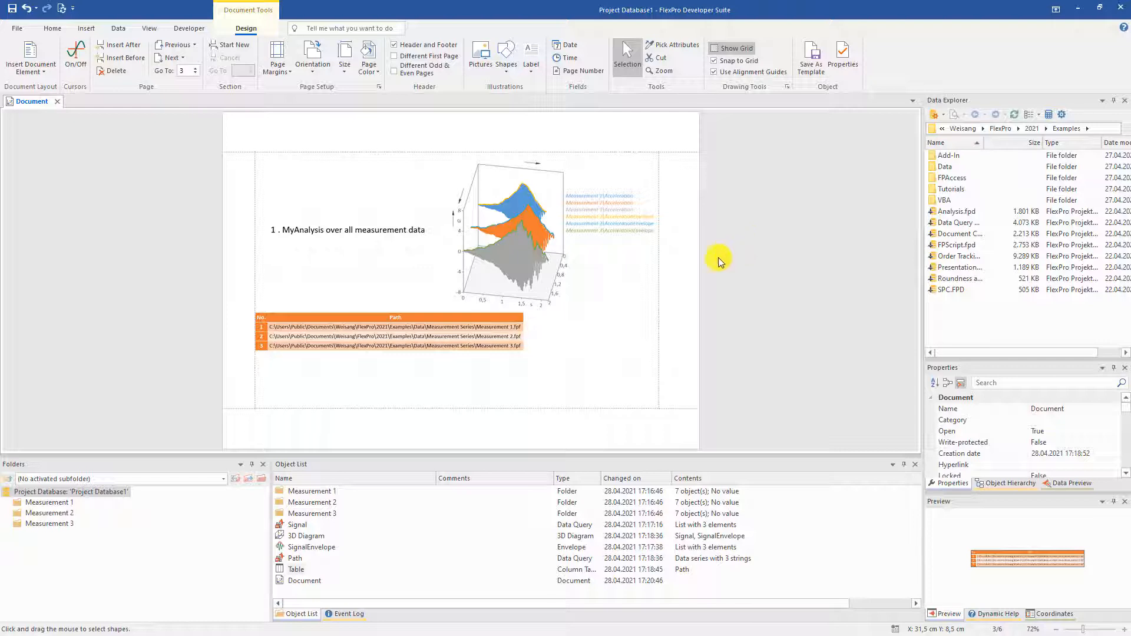
# Start importing further measurement files into the project database's root folder.
pyautogui.rightClick(404, 524)
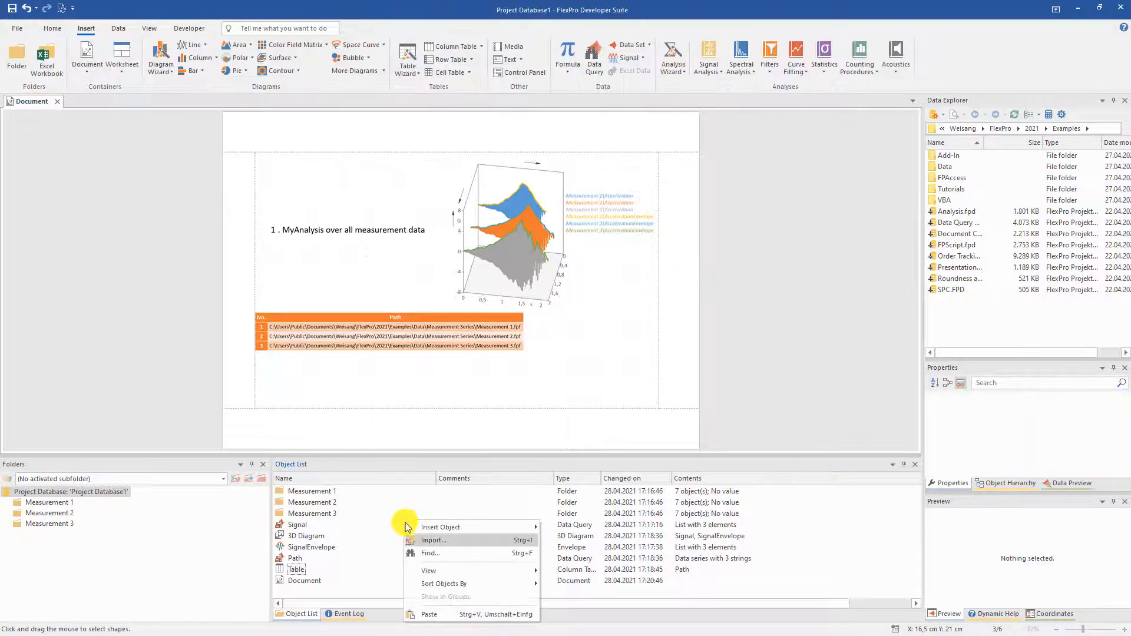
pyautogui.click(417, 538)
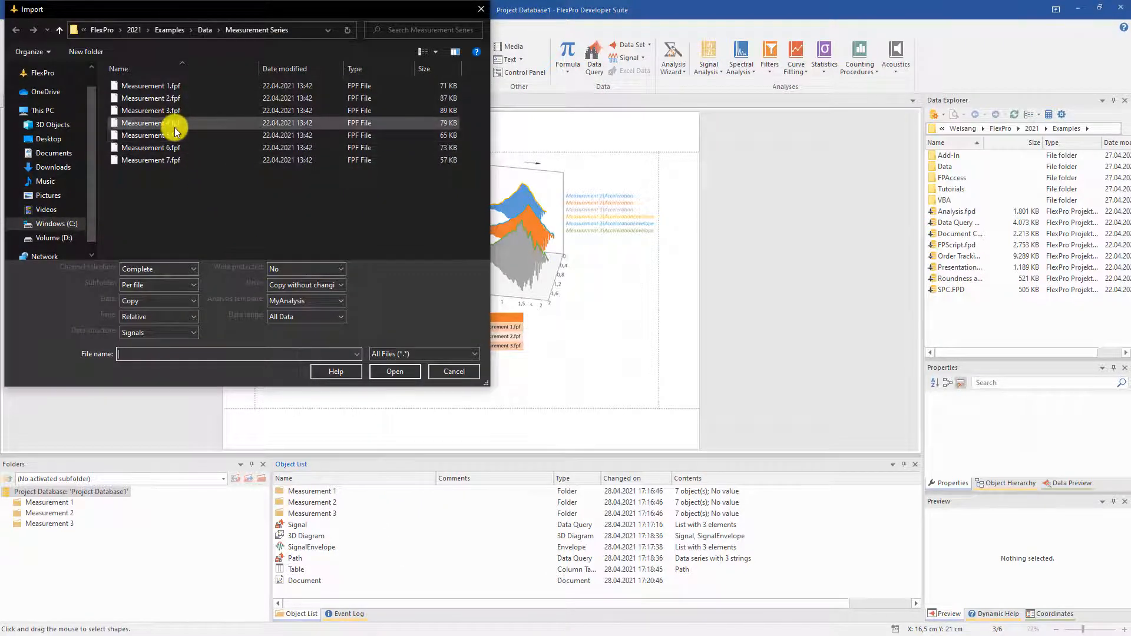